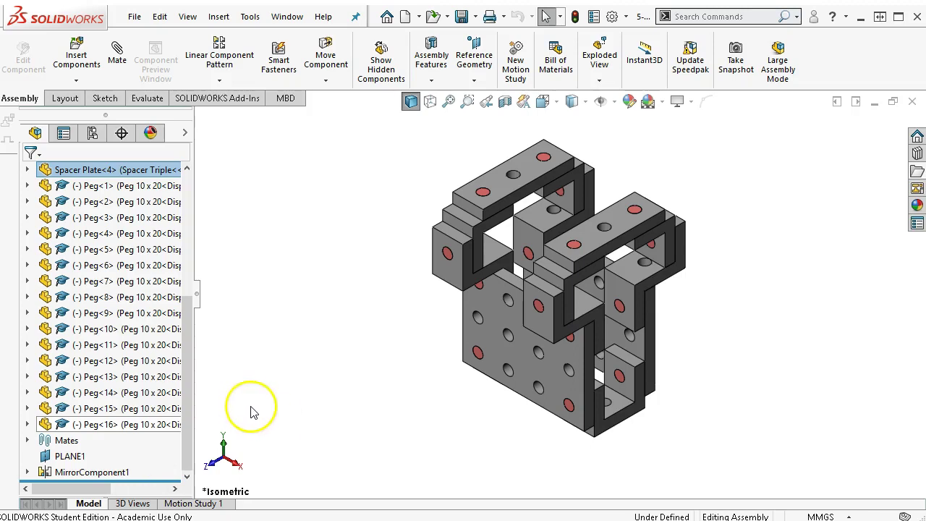
- Examine the PLANE1 mirror plane and the brackets it references in the assembly's component tree
{"action": "left_click_drag", "start_coordinate": [67, 457], "coordinate": [67, 458]}
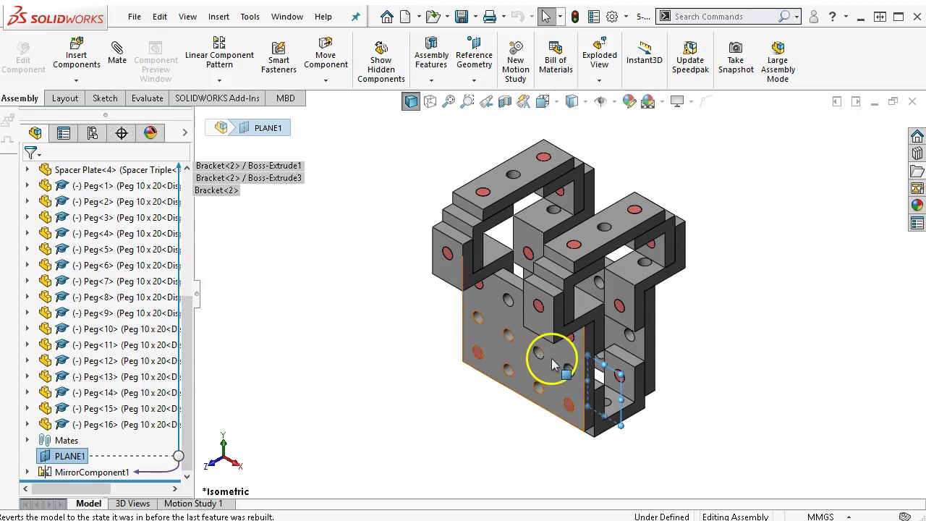
{"action": "left_click_drag", "start_coordinate": [547, 355], "coordinate": [614, 402]}
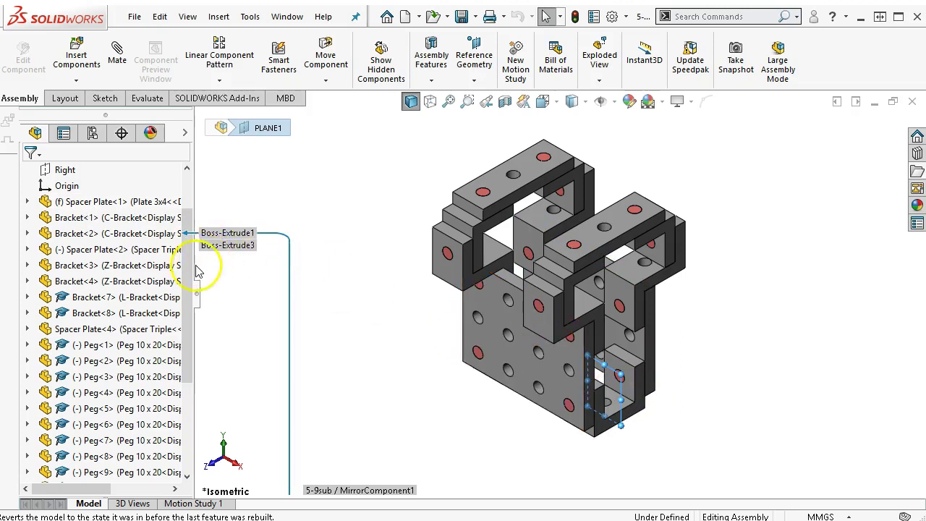
{"action": "left_click_drag", "start_coordinate": [190, 281], "coordinate": [189, 385]}
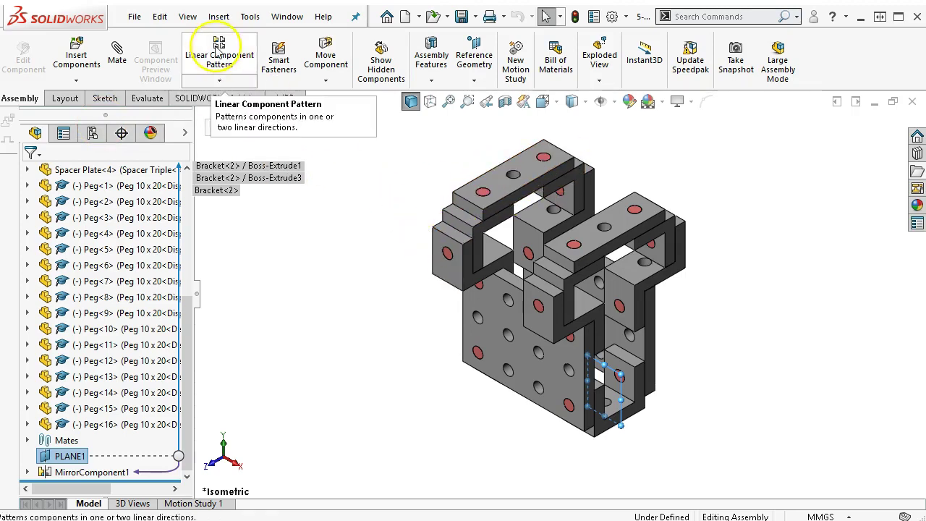
- Show the assembly's Exploded View1, collapse it again and save the assembly
{"action": "left_click", "coordinate": [92, 133]}
{"action": "double_click", "coordinate": [93, 214]}
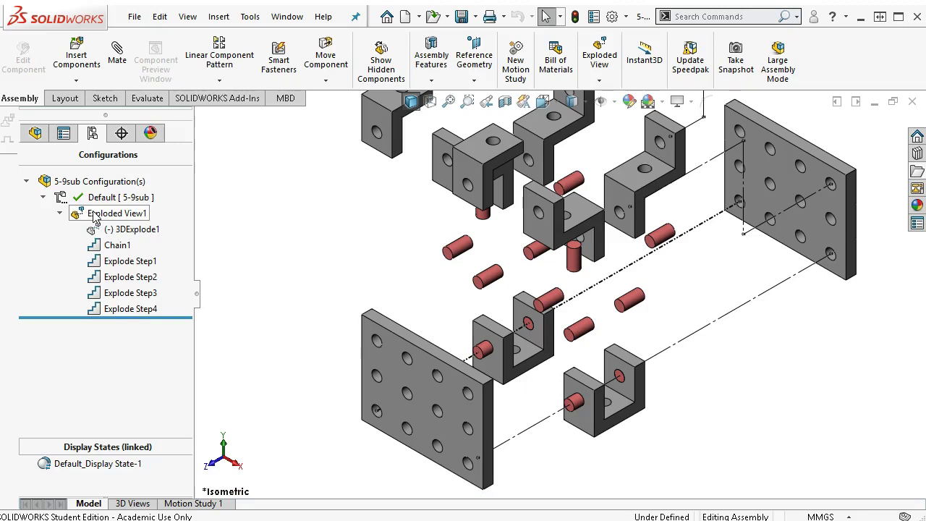
{"action": "double_click", "coordinate": [94, 215]}
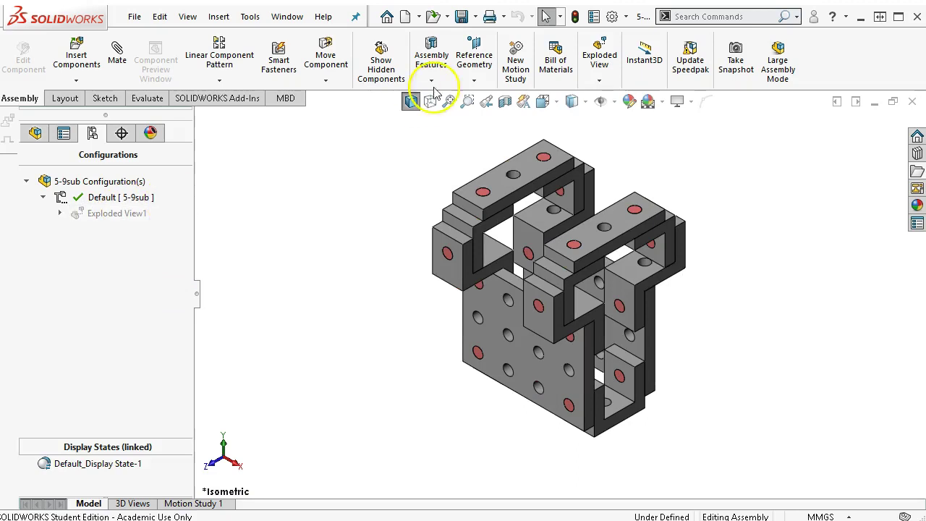
{"action": "left_click", "coordinate": [463, 15]}
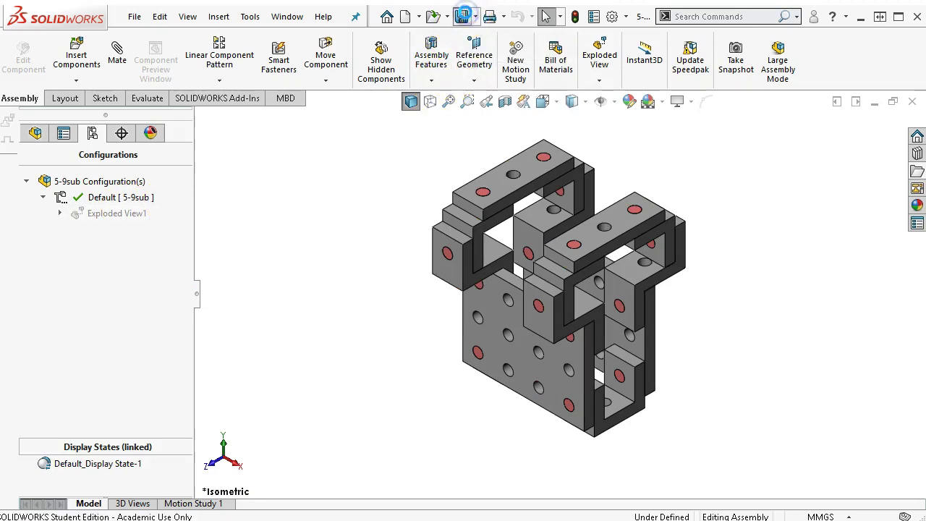
- Create a new drawing from the Tutorial "draw" template and cancel the automatic model view placement
{"action": "left_click", "coordinate": [289, 19]}
{"action": "left_click", "coordinate": [137, 16]}
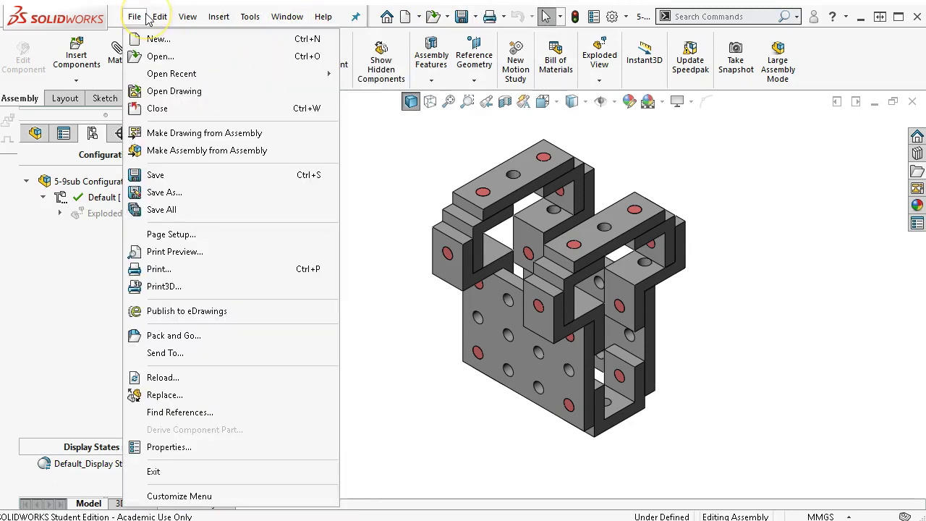
{"action": "left_click", "coordinate": [156, 38]}
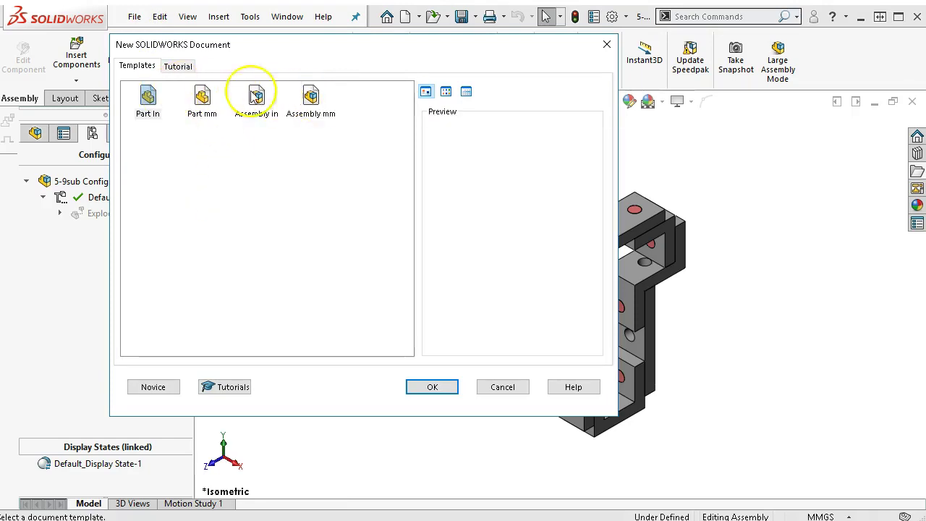
{"action": "left_click", "coordinate": [175, 66]}
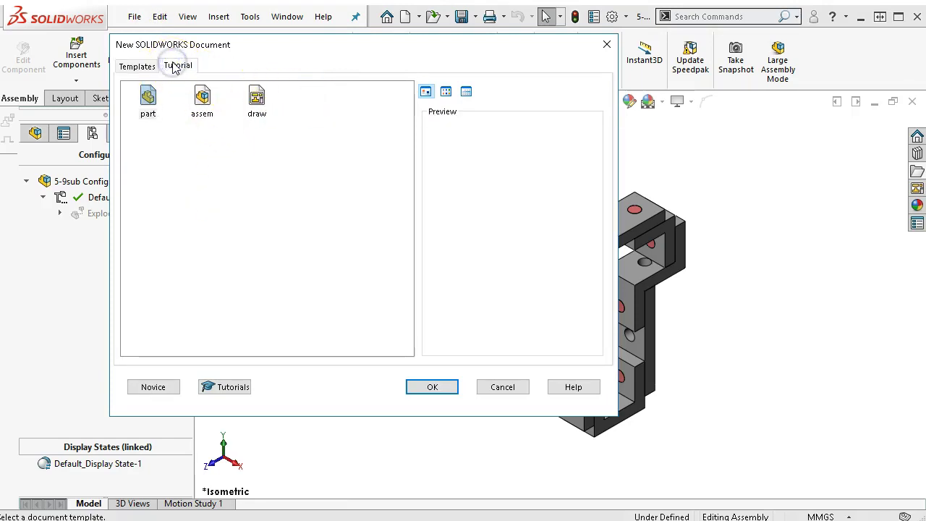
{"action": "double_click", "coordinate": [277, 105]}
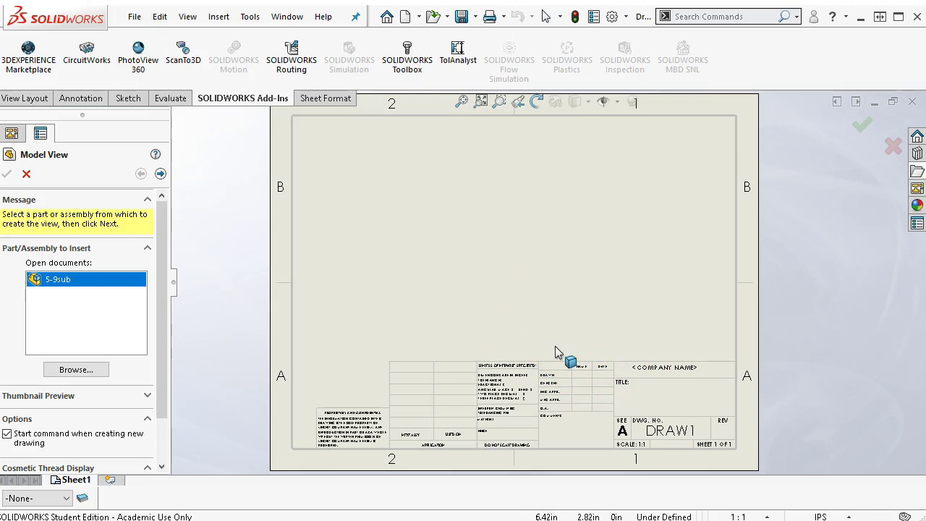
{"action": "left_click", "coordinate": [460, 320]}
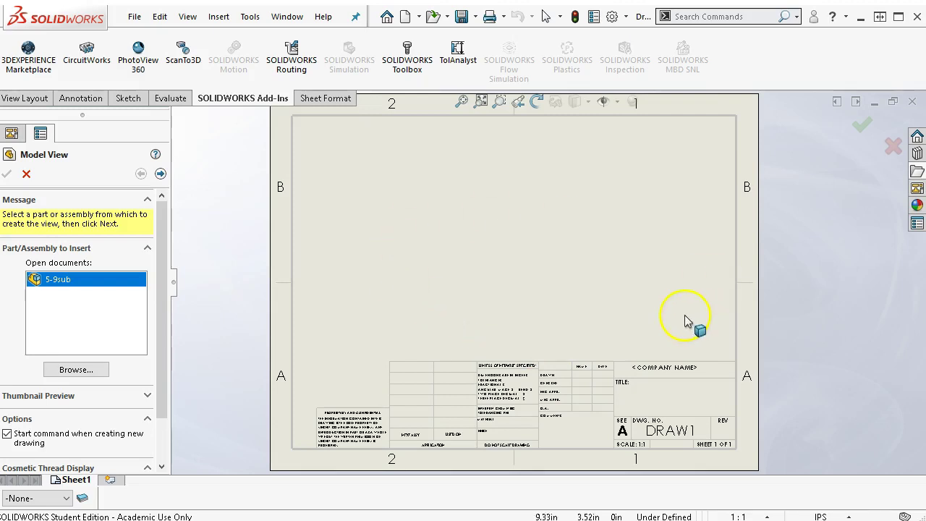
{"action": "left_click", "coordinate": [26, 174]}
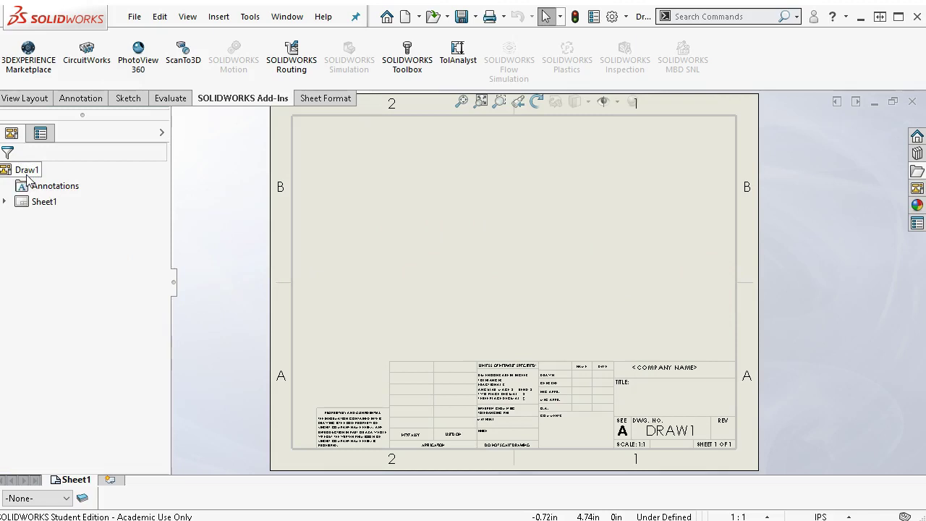
- Edit the sheet format and delete the main group of title block lines and notes
{"action": "right_click", "coordinate": [384, 268]}
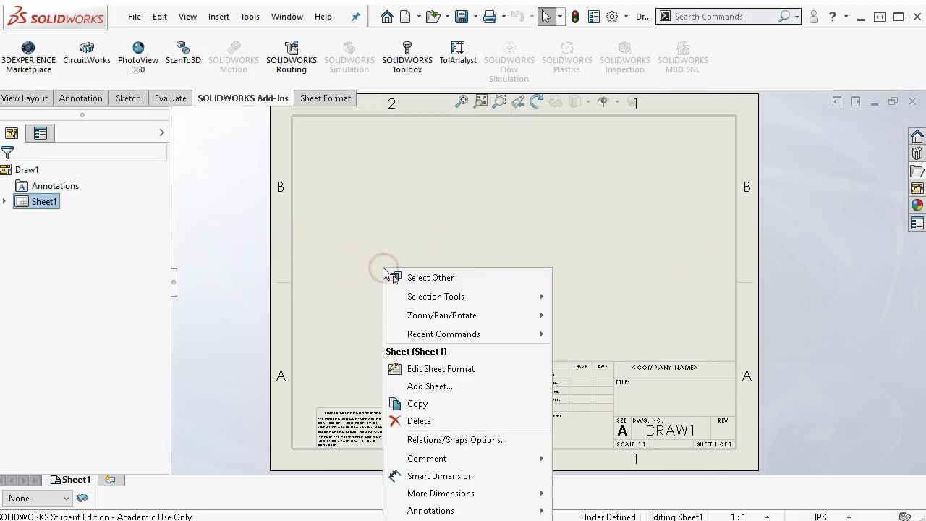
{"action": "left_click", "coordinate": [420, 372]}
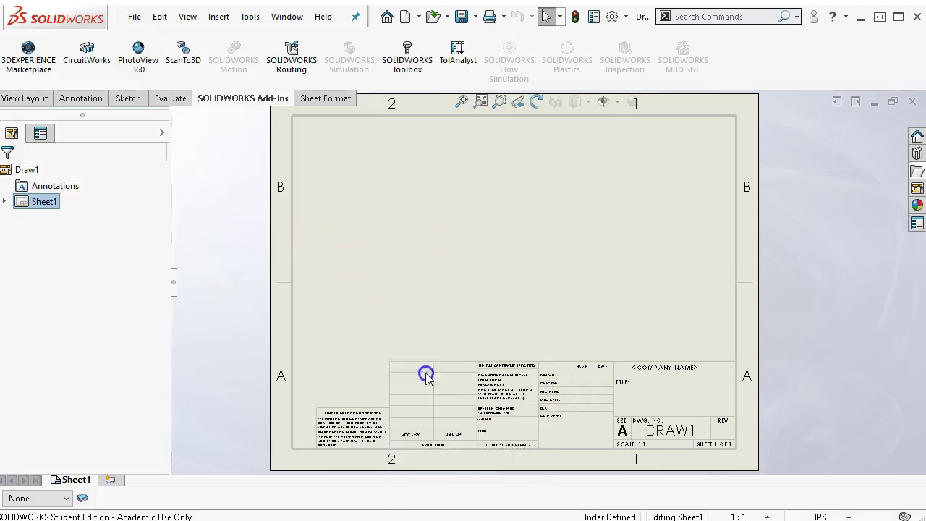
{"action": "left_click_drag", "start_coordinate": [712, 333], "coordinate": [327, 438]}
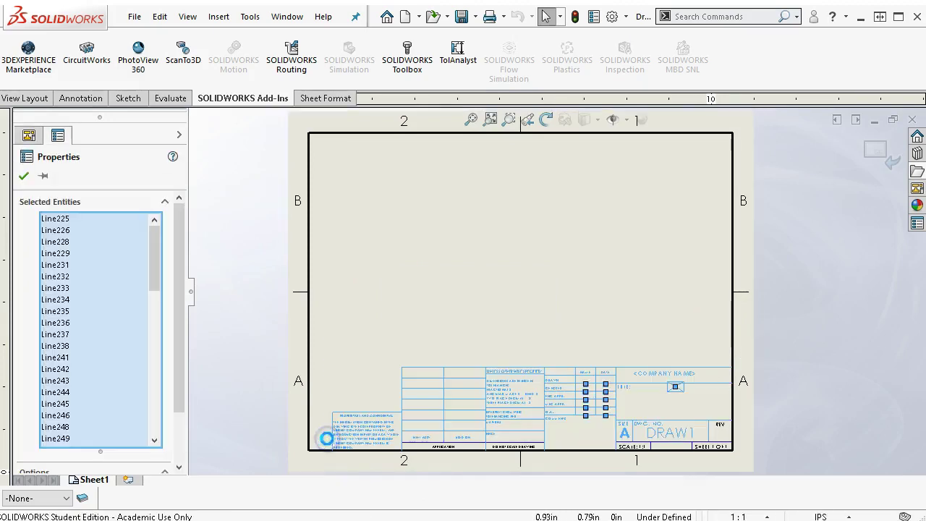
{"action": "key", "text": "Delete"}
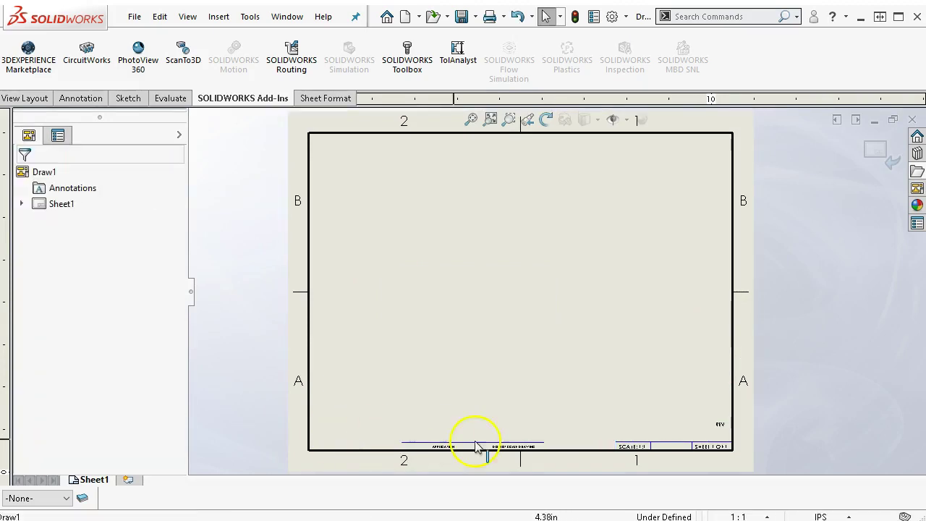
- Delete the leftover title block lines and notes along the sheet's lower border and exit sheet format editing
{"action": "scroll", "coordinate": [479, 445], "scroll_direction": "down", "scroll_amount": 3}
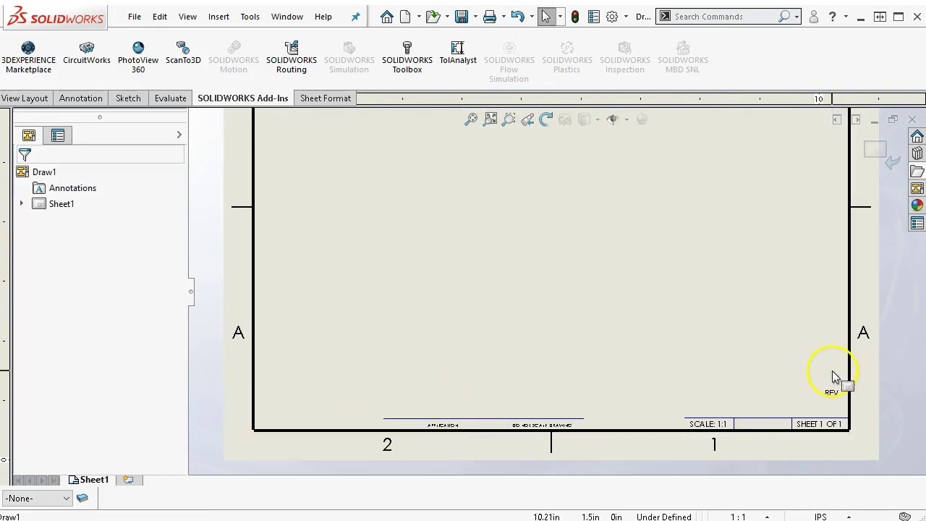
{"action": "left_click_drag", "start_coordinate": [835, 375], "coordinate": [356, 423]}
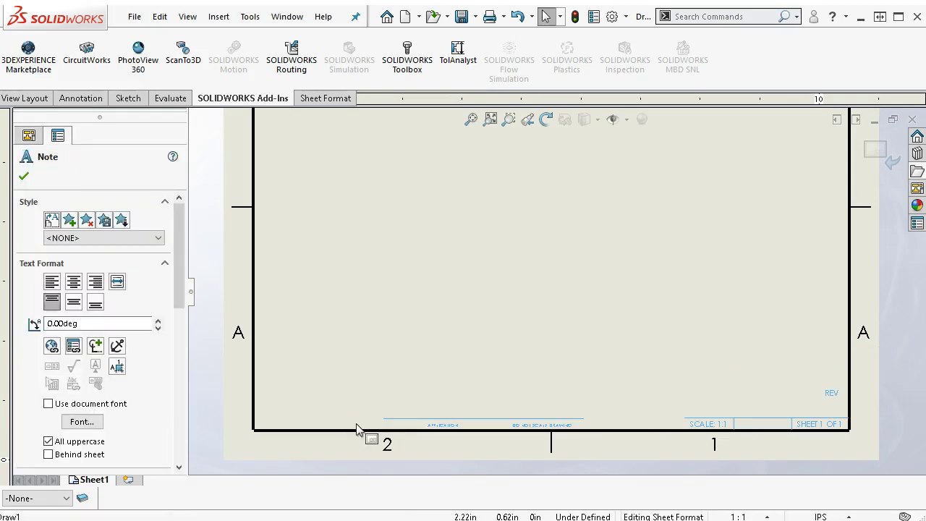
{"action": "key", "text": "Delete"}
{"action": "scroll", "coordinate": [521, 344], "scroll_direction": "up", "scroll_amount": 4}
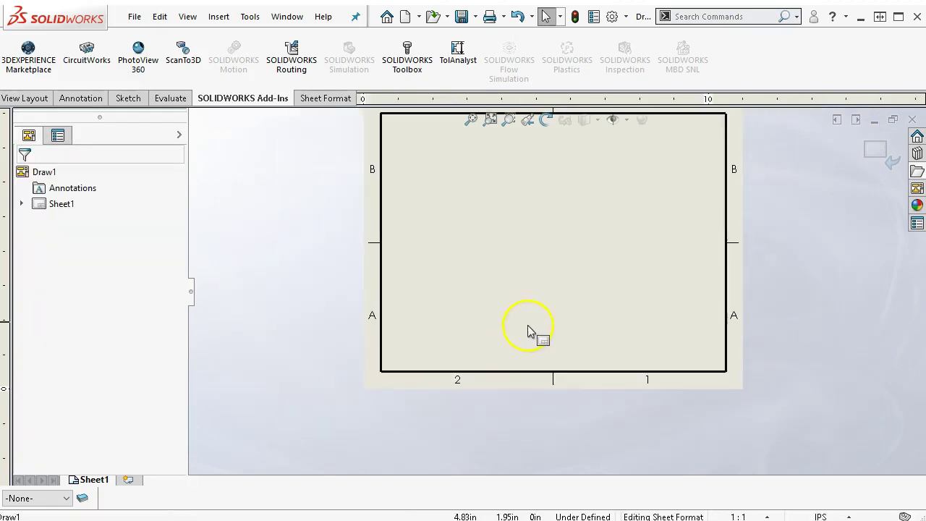
{"action": "scroll", "coordinate": [584, 251], "scroll_direction": "down", "scroll_amount": 1}
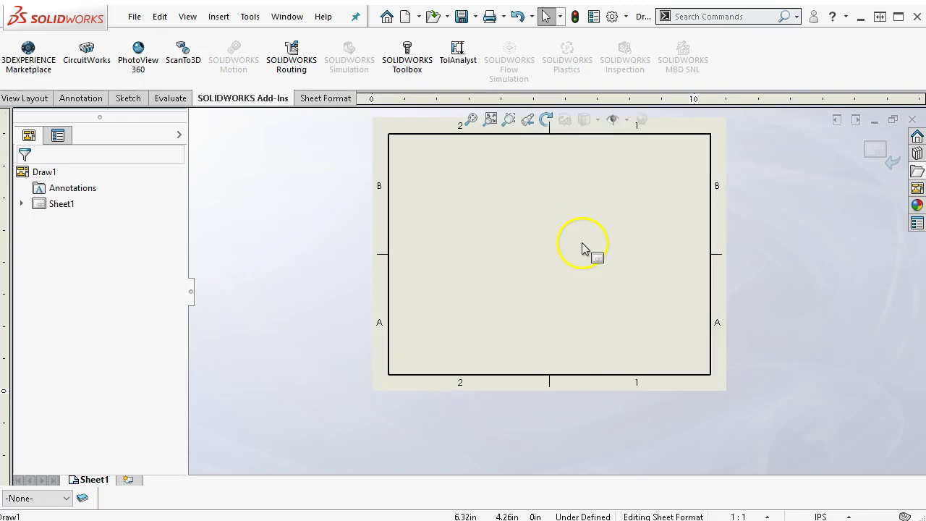
{"action": "left_click", "coordinate": [875, 150]}
{"action": "scroll", "coordinate": [620, 233], "scroll_direction": "up", "scroll_amount": 4}
{"action": "scroll", "coordinate": [617, 229], "scroll_direction": "down", "scroll_amount": 1}
{"action": "scroll", "coordinate": [495, 233], "scroll_direction": "down", "scroll_amount": 1}
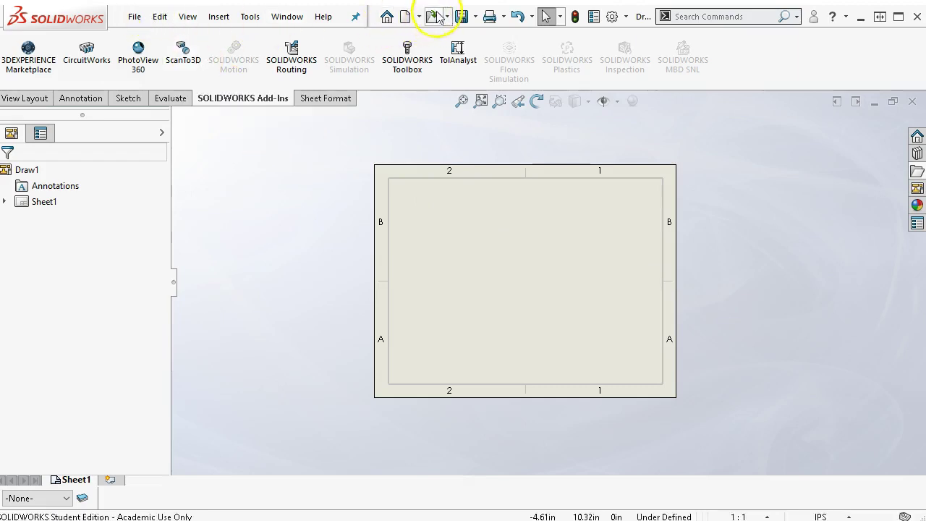
{"action": "left_click", "coordinate": [460, 16]}
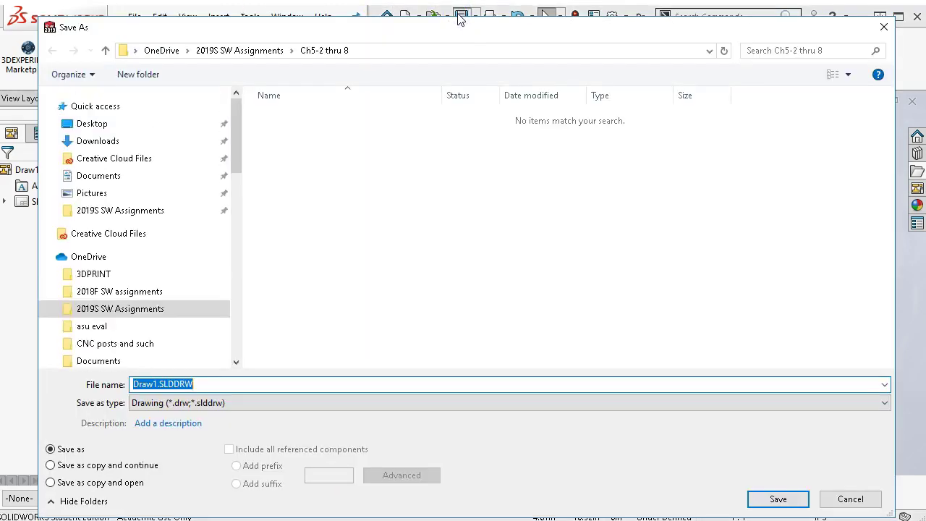
{"action": "left_click", "coordinate": [227, 403]}
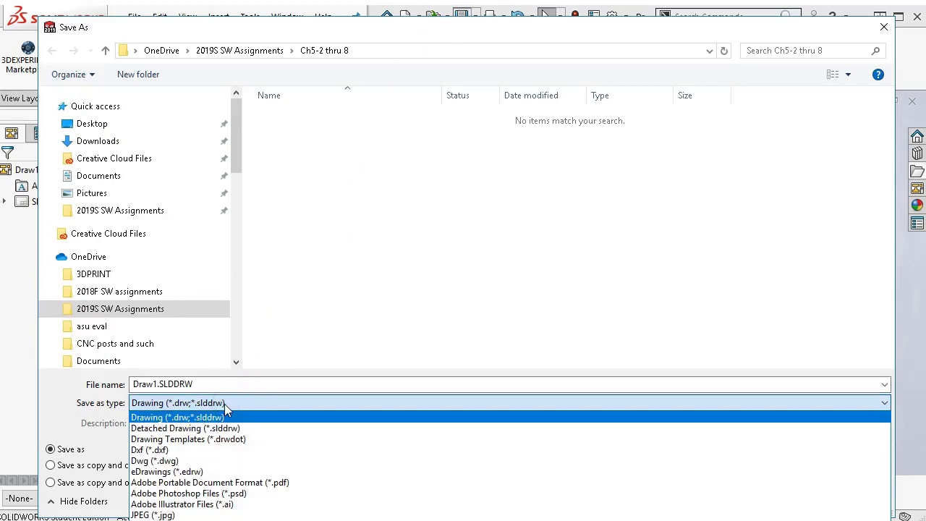
{"action": "left_click", "coordinate": [876, 298]}
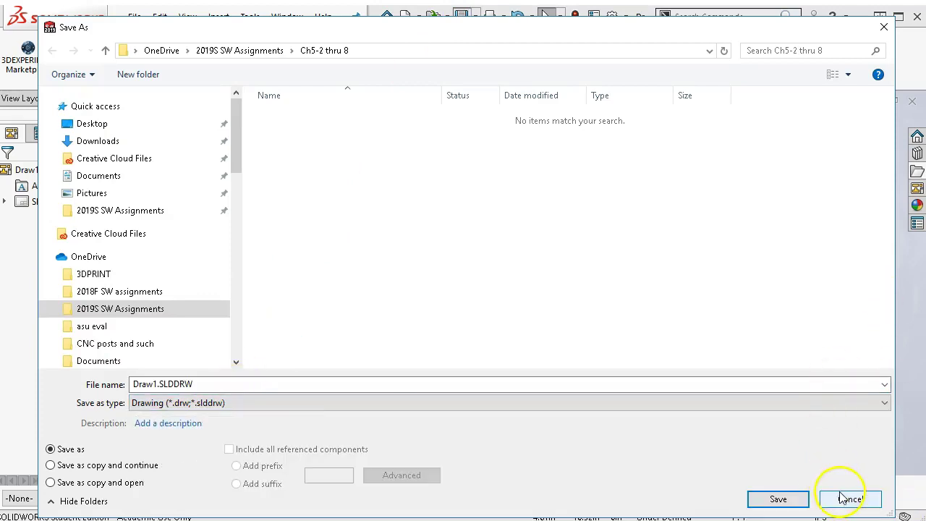
{"action": "left_click", "coordinate": [843, 499]}
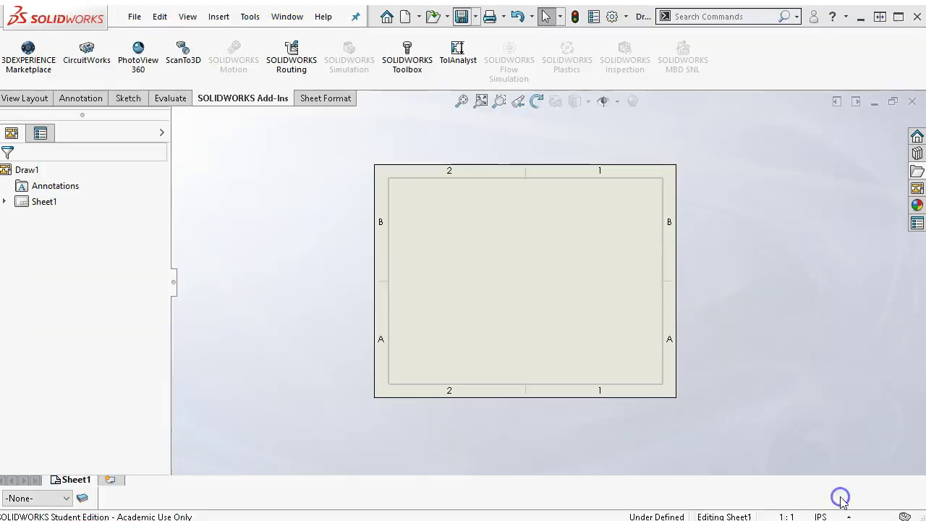
- Save the sheet format as "a - blank.slddrt" in the Templates folder of Solidworks System 19
{"action": "left_click", "coordinate": [49, 100]}
{"action": "left_click", "coordinate": [134, 17]}
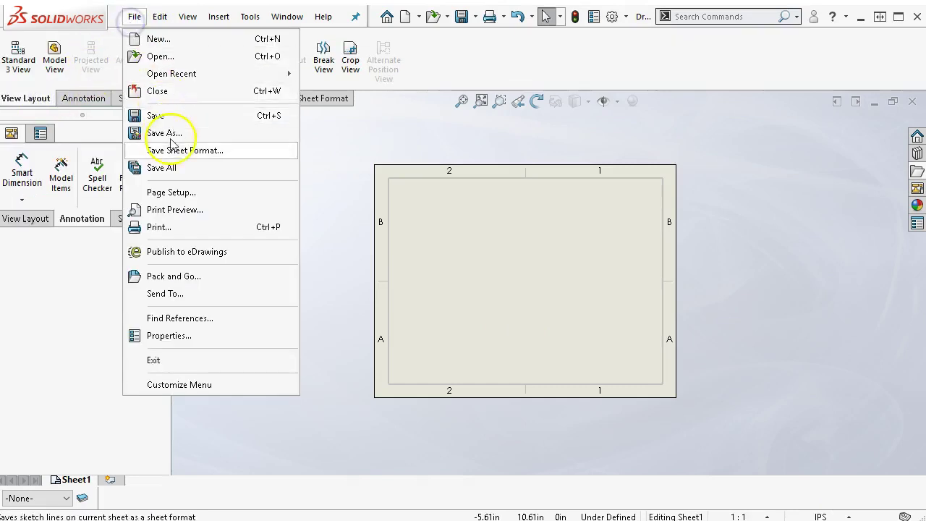
{"action": "left_click", "coordinate": [174, 151]}
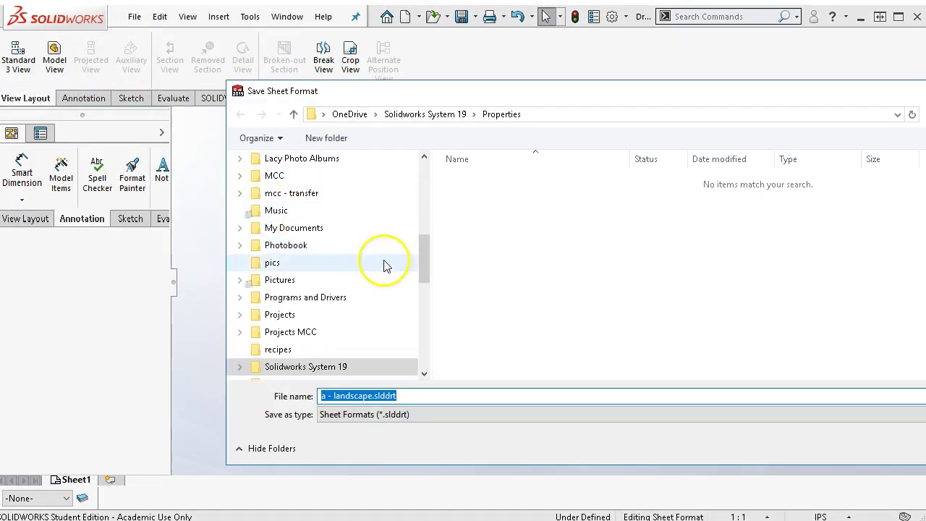
{"action": "left_click_drag", "start_coordinate": [427, 261], "coordinate": [427, 272]}
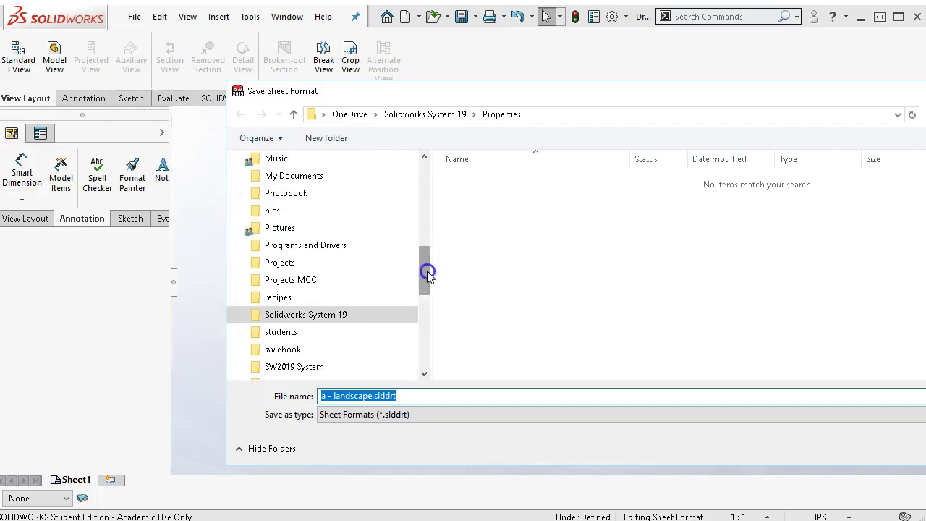
{"action": "left_click", "coordinate": [333, 395]}
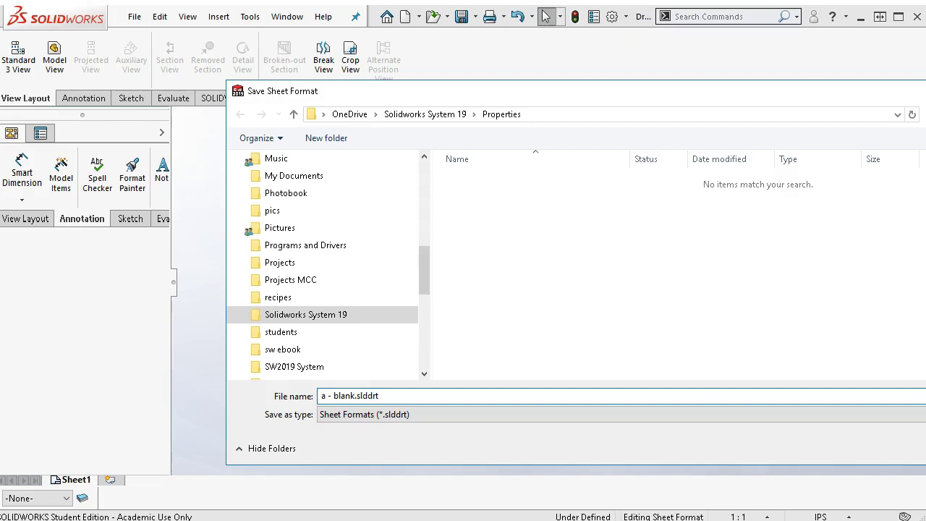
{"action": "left_click", "coordinate": [348, 396]}
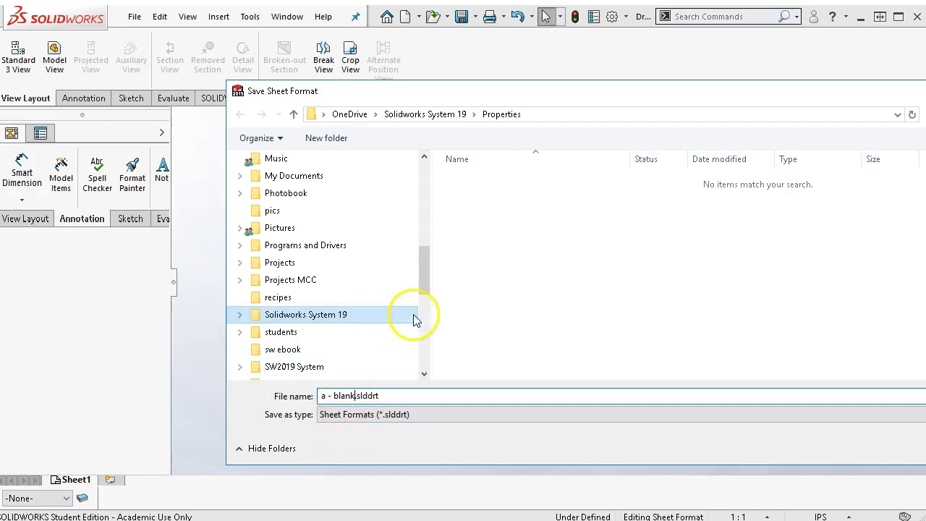
{"action": "left_click", "coordinate": [239, 314]}
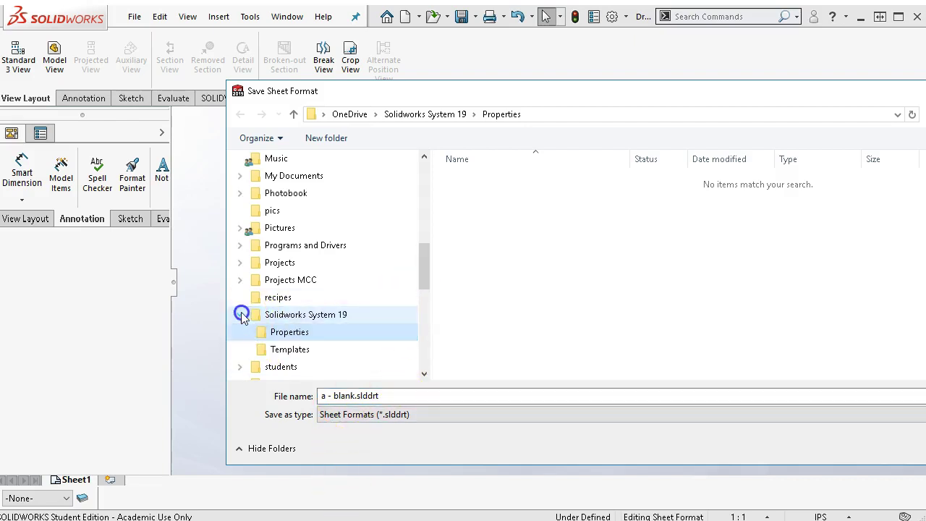
{"action": "left_click", "coordinate": [285, 350]}
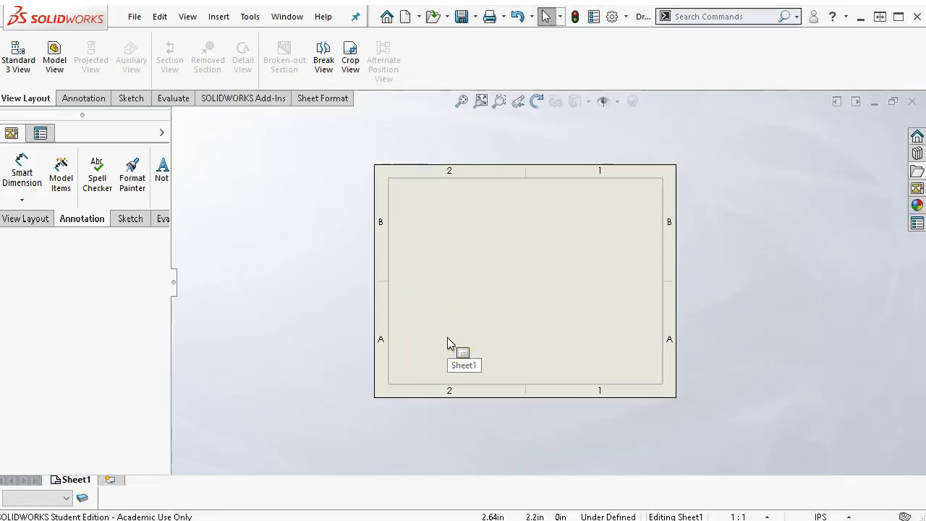
- Save the drawing as the drawing template "a - blank.DRWDOT" in the Templates folder of Solidworks System 19
{"action": "left_click", "coordinate": [137, 20]}
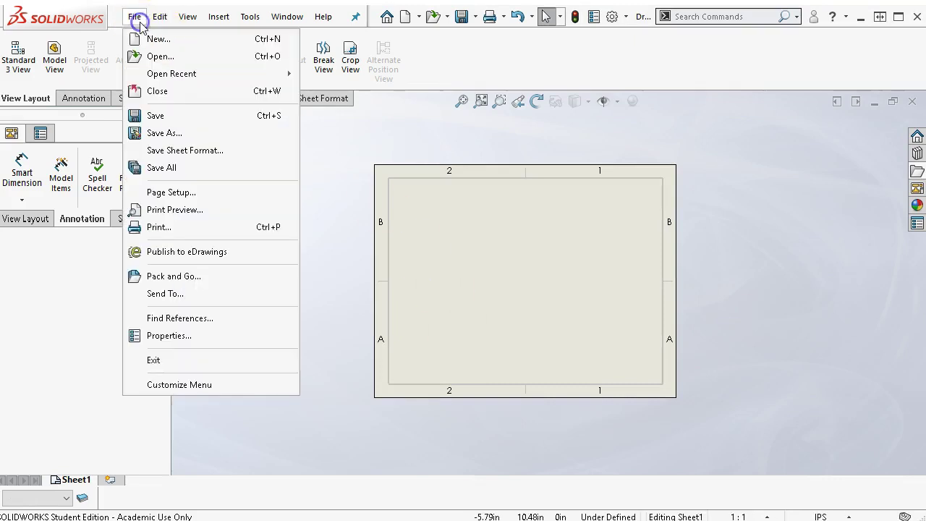
{"action": "left_click", "coordinate": [172, 133]}
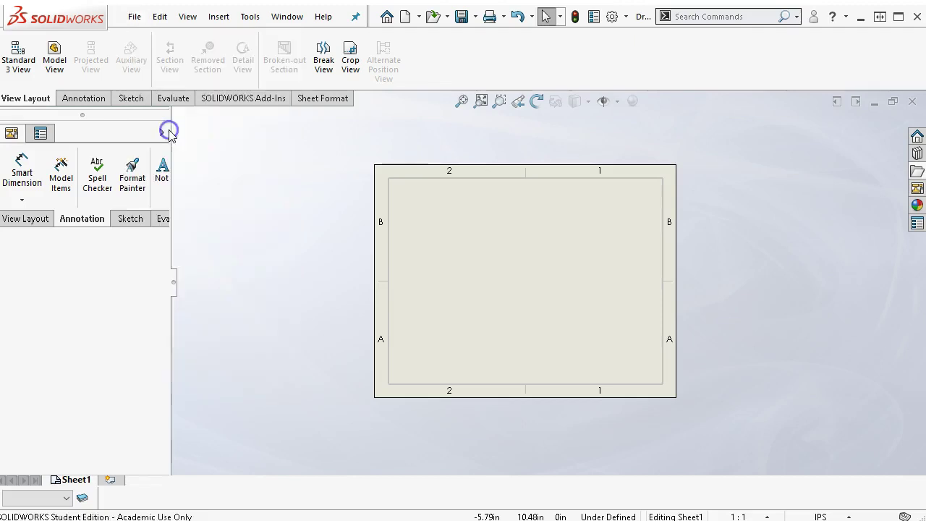
{"action": "left_click", "coordinate": [211, 403]}
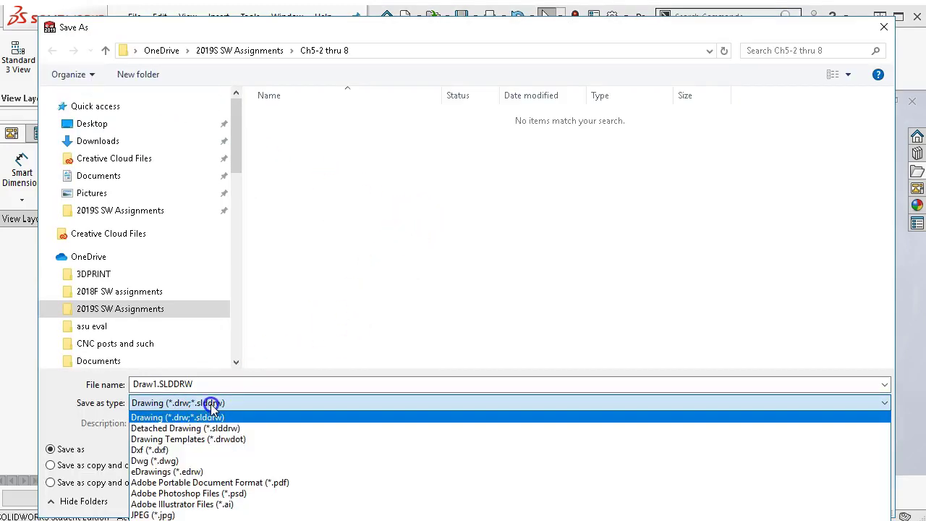
{"action": "left_click", "coordinate": [217, 439]}
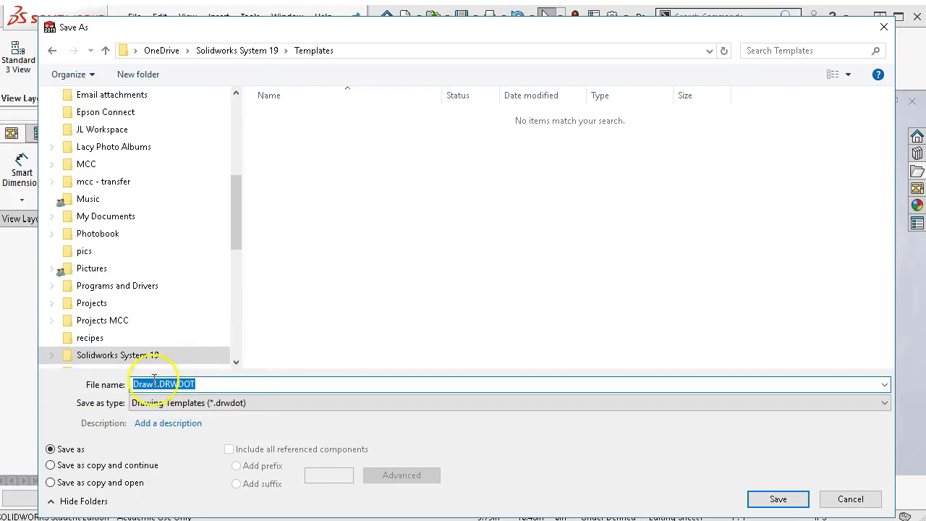
{"action": "left_click_drag", "start_coordinate": [154, 384], "coordinate": [133, 385]}
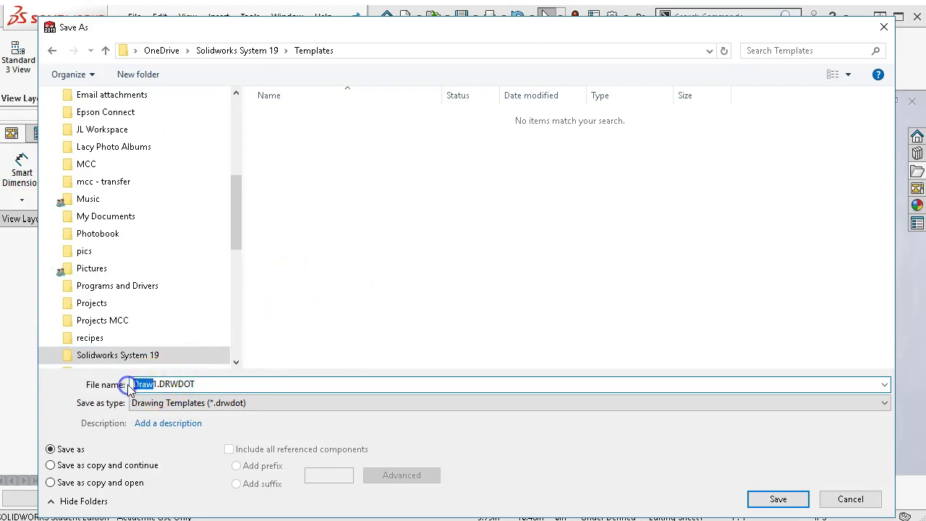
{"action": "type", "text": "ank"}
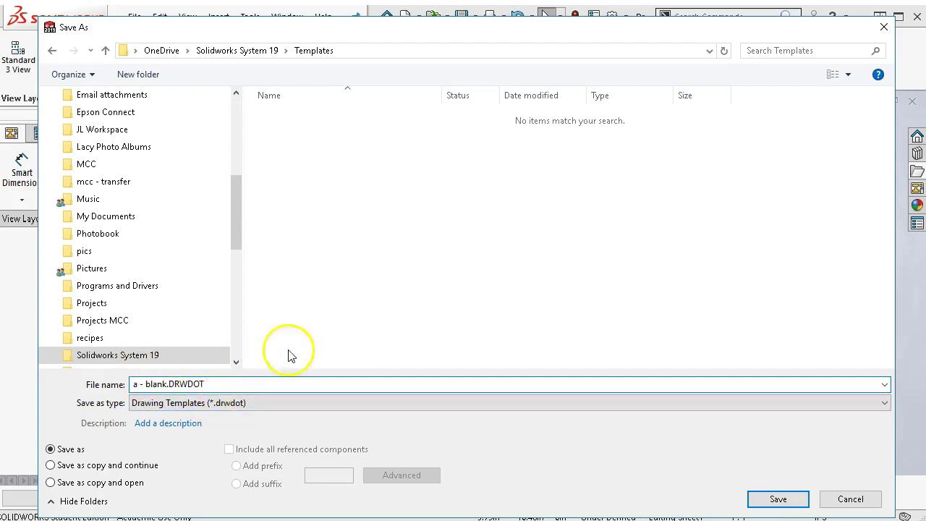
{"action": "left_click", "coordinate": [786, 505]}
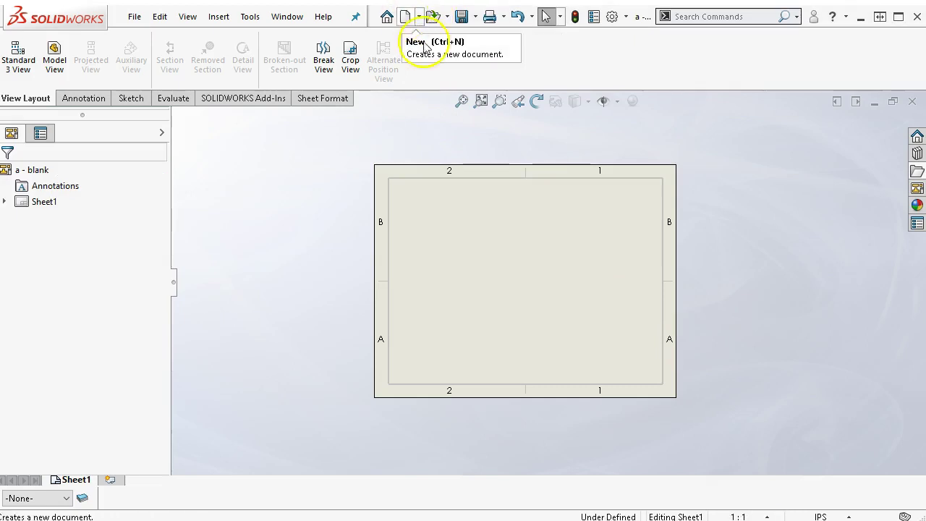
- Add a second sheet to the drawing, browse the standard sheet formats, and cancel the format selection
{"action": "scroll", "coordinate": [507, 197], "scroll_direction": "down", "scroll_amount": 1}
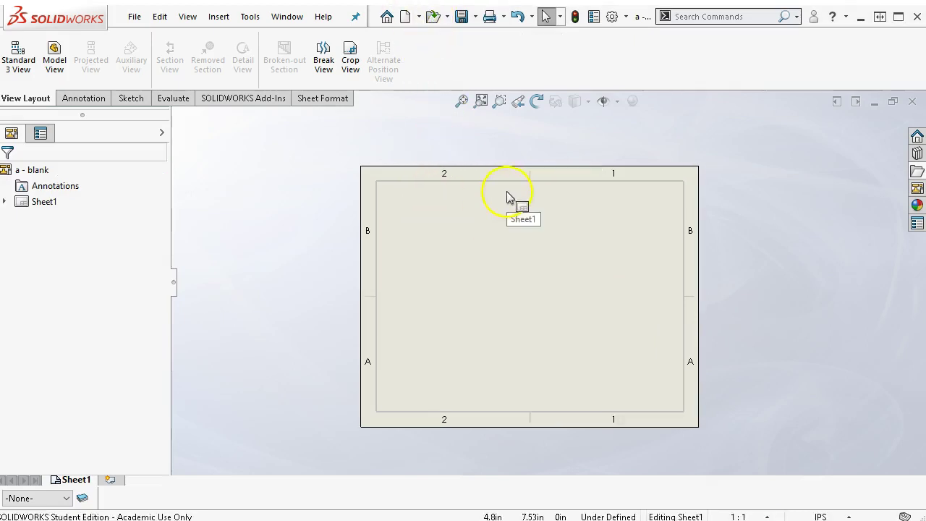
{"action": "left_click", "coordinate": [463, 100]}
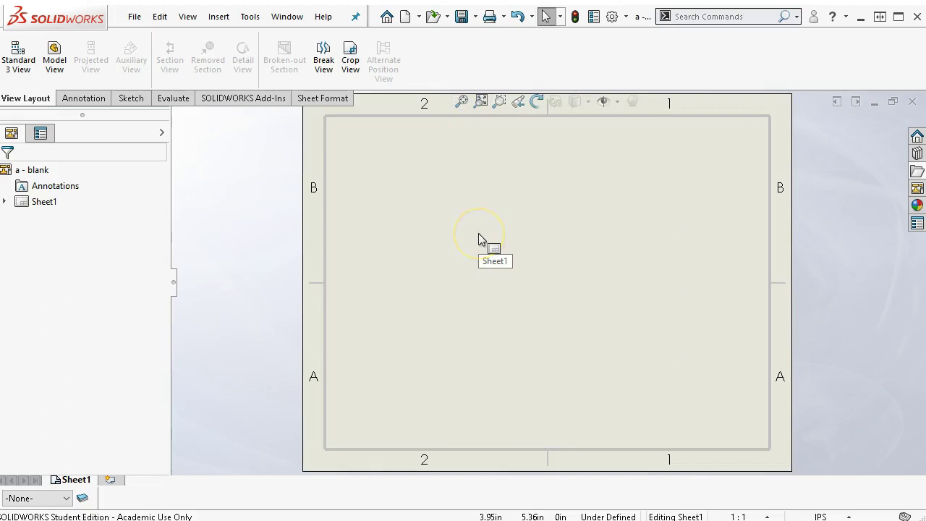
{"action": "left_click", "coordinate": [113, 479]}
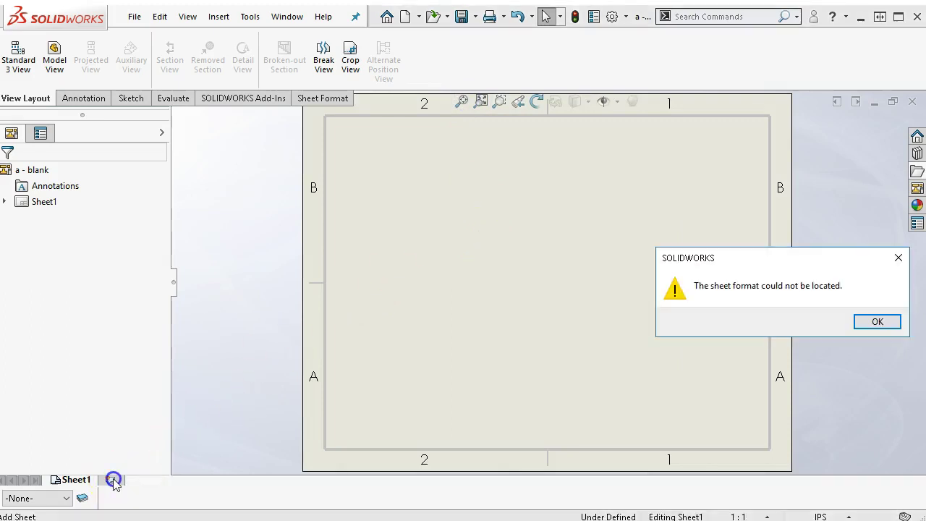
{"action": "left_click", "coordinate": [876, 321]}
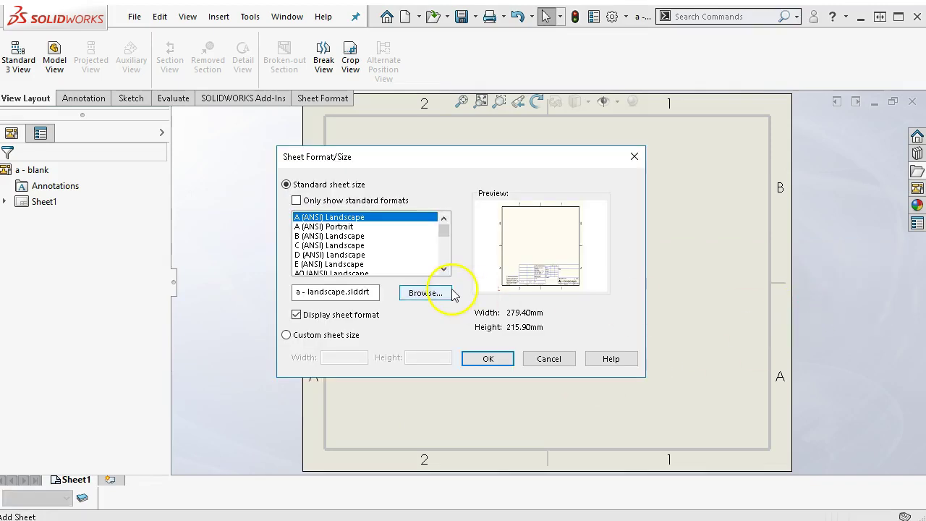
{"action": "mouse_move", "coordinate": [447, 235]}
{"action": "left_mouse_down"}
{"action": "mouse_move", "coordinate": [446, 263]}
{"action": "mouse_move", "coordinate": [444, 218]}
{"action": "left_mouse_up"}
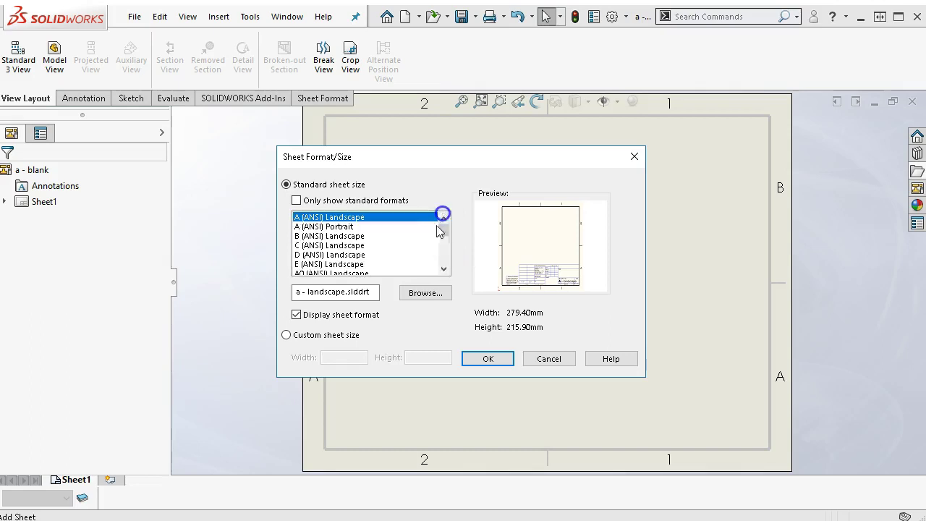
{"action": "left_click", "coordinate": [547, 360]}
- Show the Sheet Formats folders under File Locations in the system options
{"action": "left_click", "coordinate": [612, 16]}
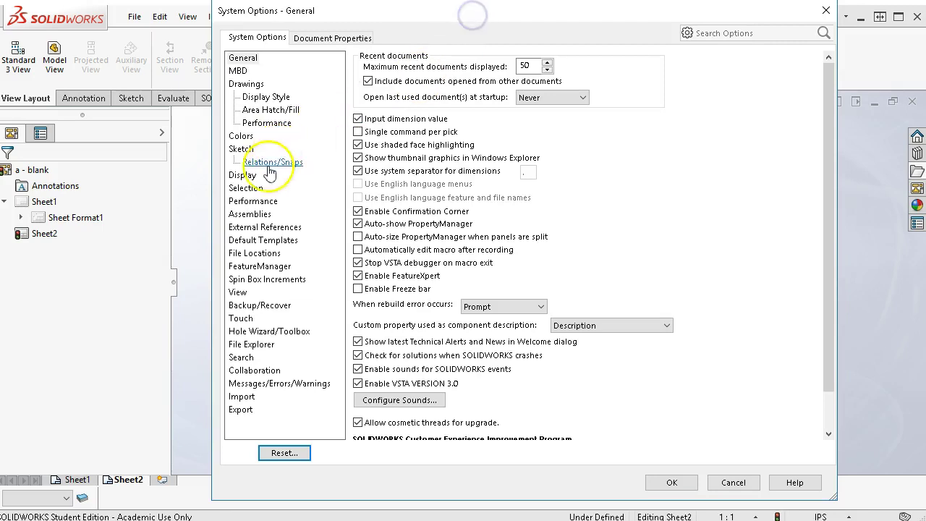
{"action": "left_click", "coordinate": [250, 251]}
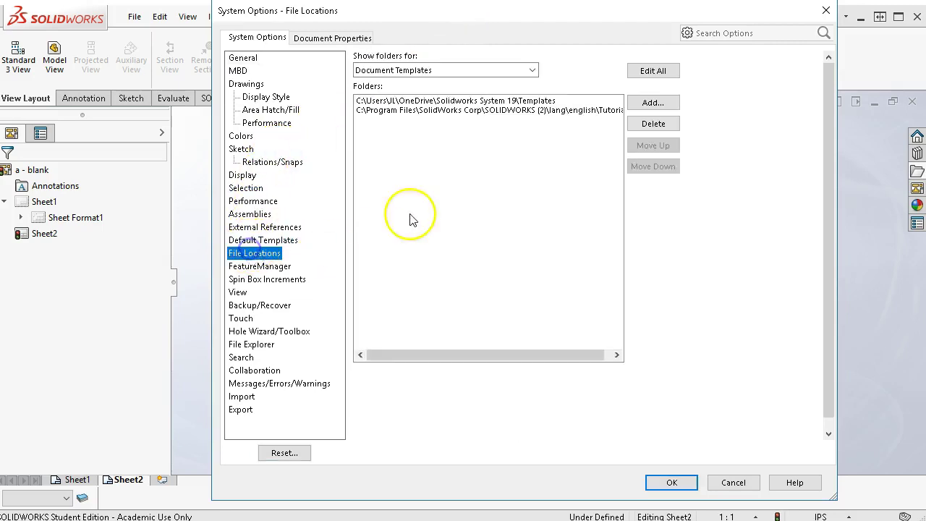
{"action": "left_click", "coordinate": [533, 69]}
{"action": "scroll", "coordinate": [510, 228], "scroll_direction": "down", "scroll_amount": 4}
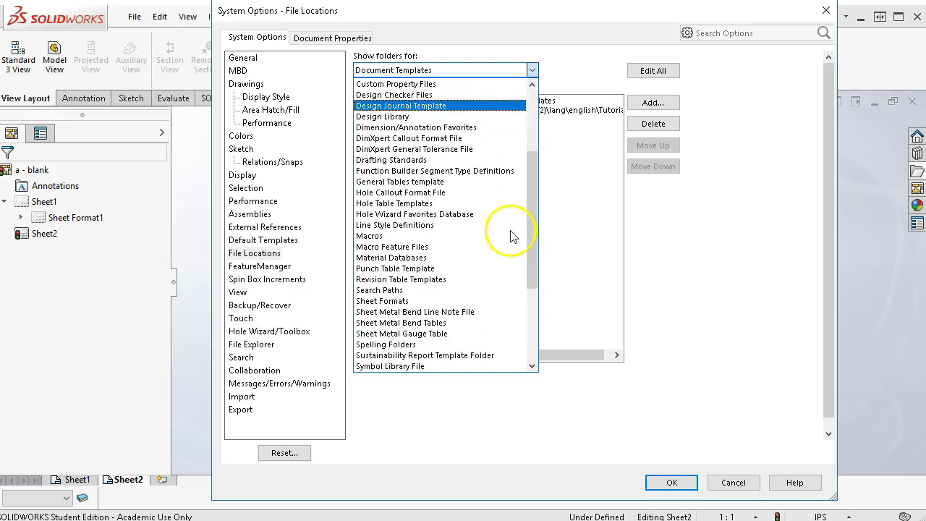
{"action": "left_click", "coordinate": [395, 301]}
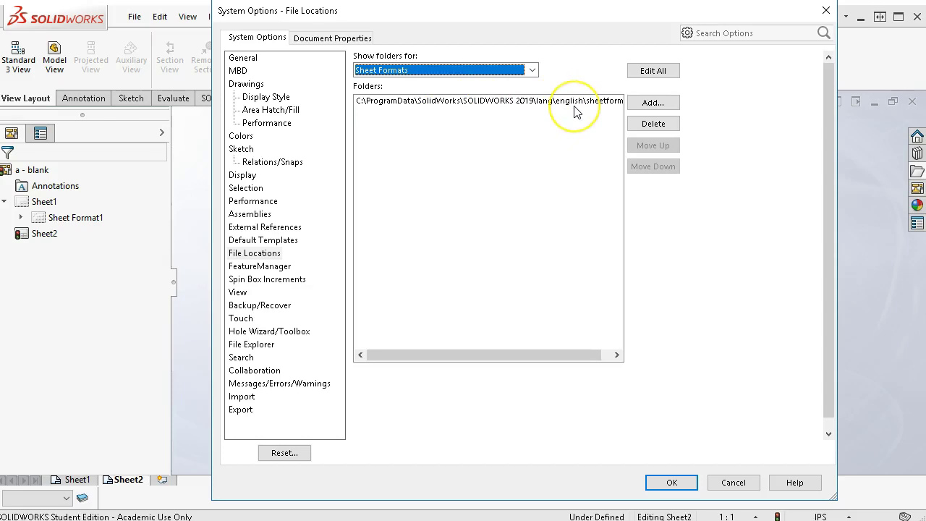
- Add the Templates folder of Solidworks System 19 to the sheet format locations and confirm the system options
{"action": "left_click", "coordinate": [653, 103]}
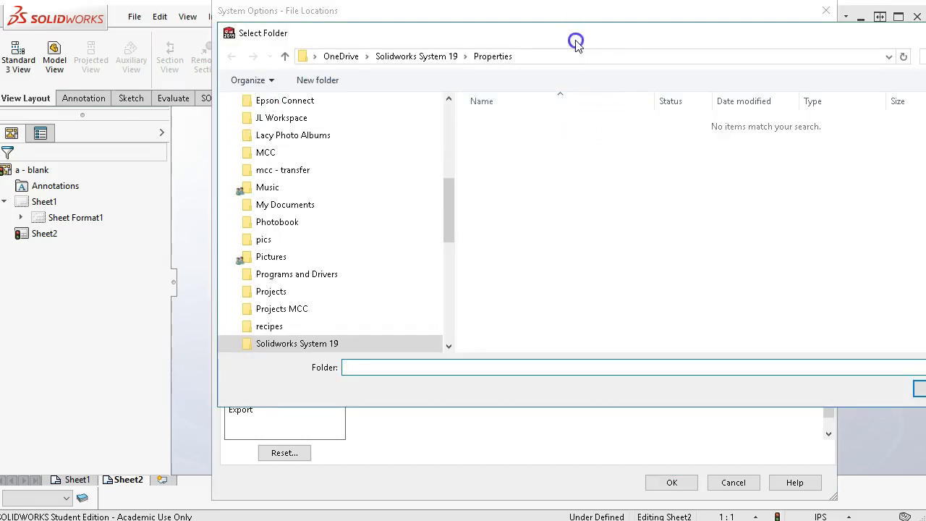
{"action": "left_click_drag", "start_coordinate": [378, 72], "coordinate": [386, 68]}
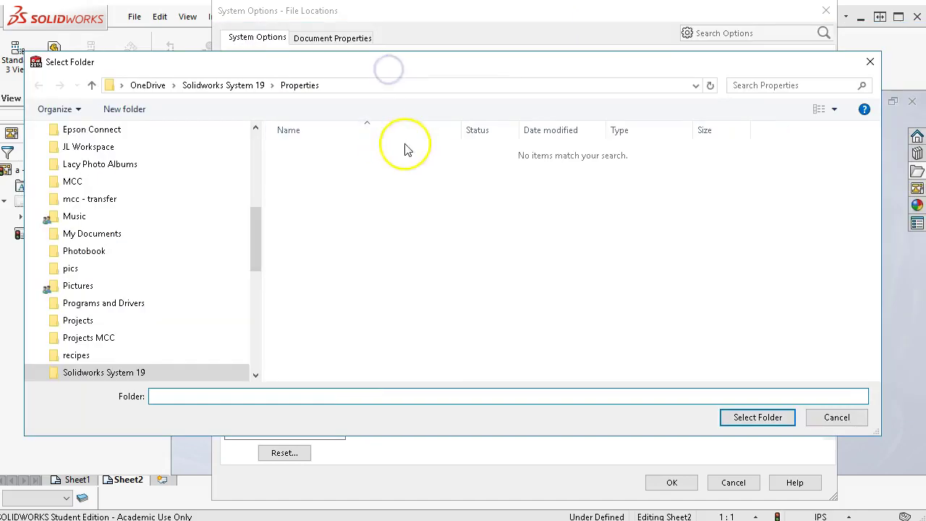
{"action": "mouse_move", "coordinate": [253, 233]}
{"action": "left_mouse_down"}
{"action": "mouse_move", "coordinate": [261, 174]}
{"action": "mouse_move", "coordinate": [260, 247]}
{"action": "left_mouse_up"}
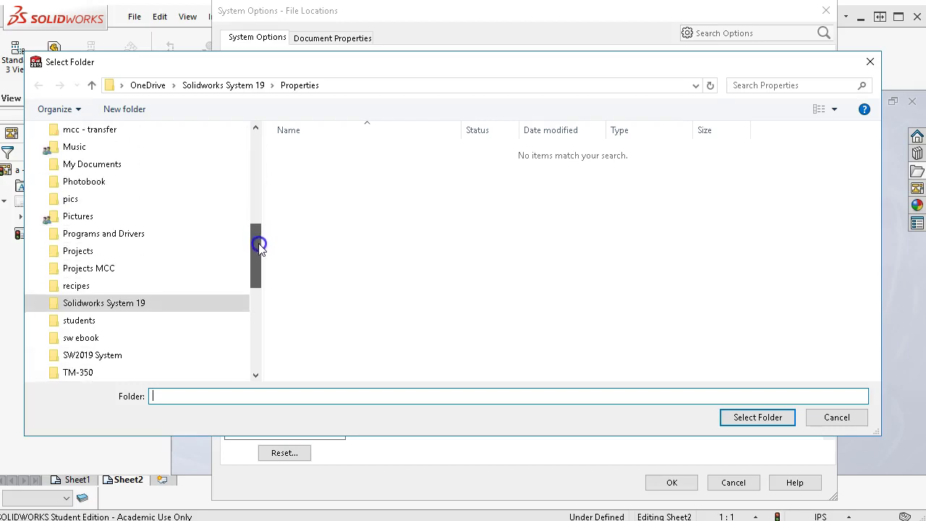
{"action": "left_click", "coordinate": [38, 302]}
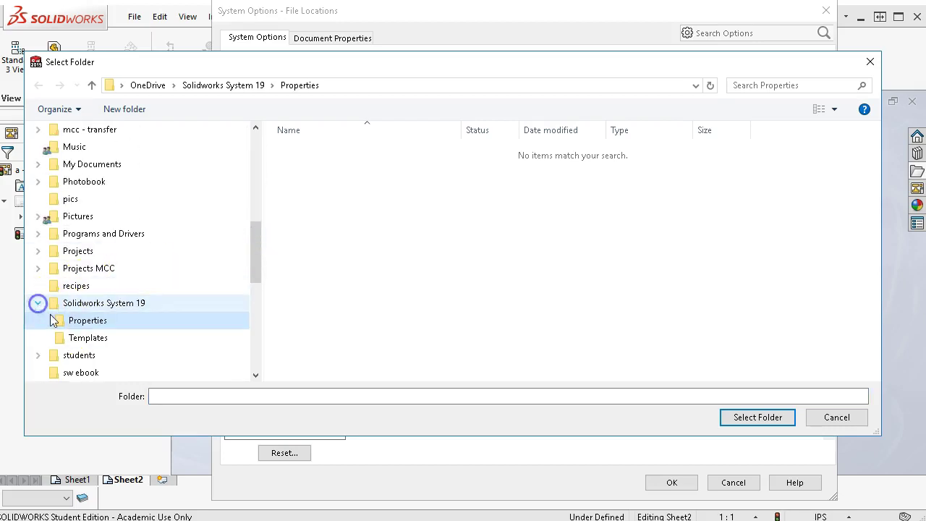
{"action": "left_click", "coordinate": [88, 341]}
{"action": "left_click", "coordinate": [750, 416]}
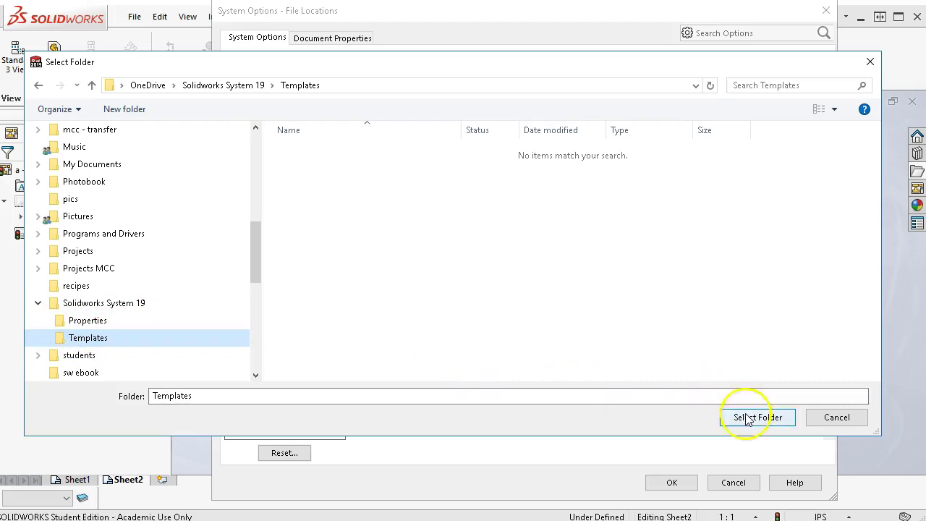
{"action": "left_click", "coordinate": [667, 478]}
{"action": "left_click", "coordinate": [763, 351]}
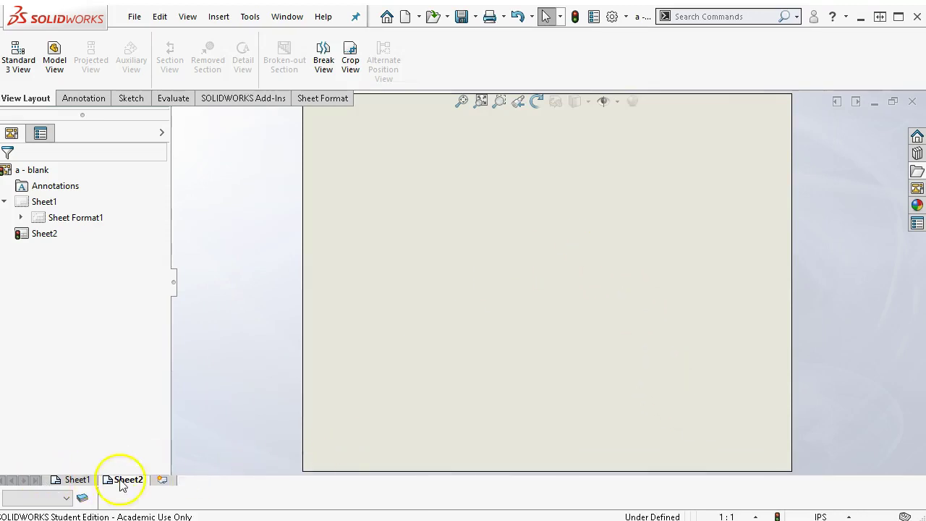
{"action": "right_click", "coordinate": [376, 251]}
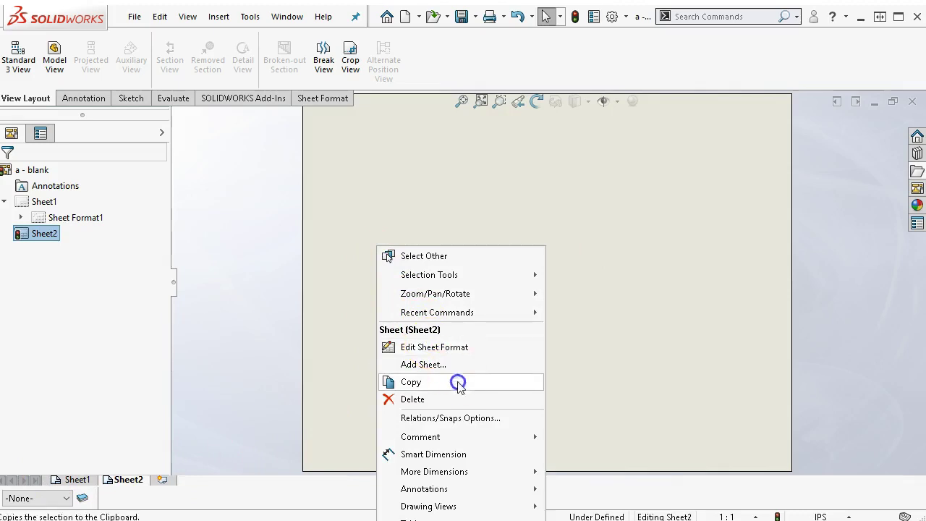
{"action": "left_click", "coordinate": [463, 350]}
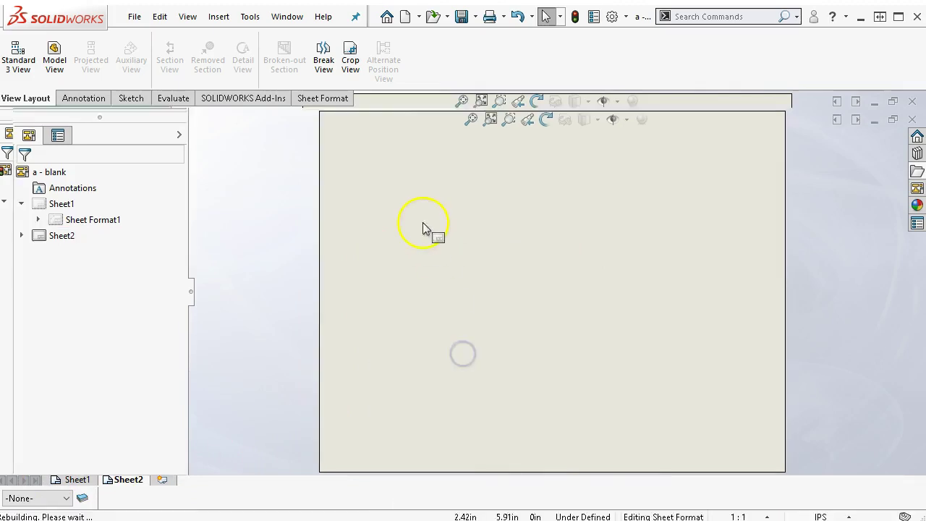
{"action": "left_click", "coordinate": [874, 152]}
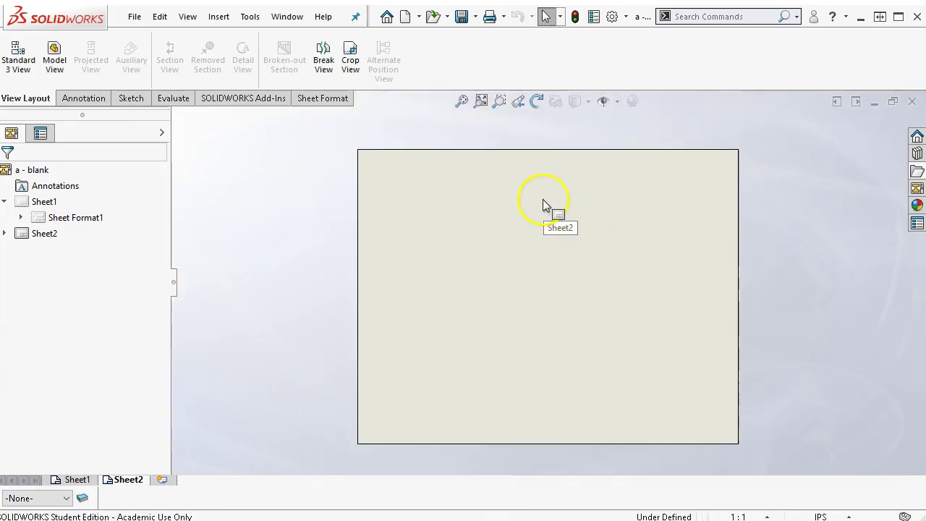
- Apply the saved blank sheet format to Sheet2 in its sheet properties
{"action": "right_click", "coordinate": [442, 180]}
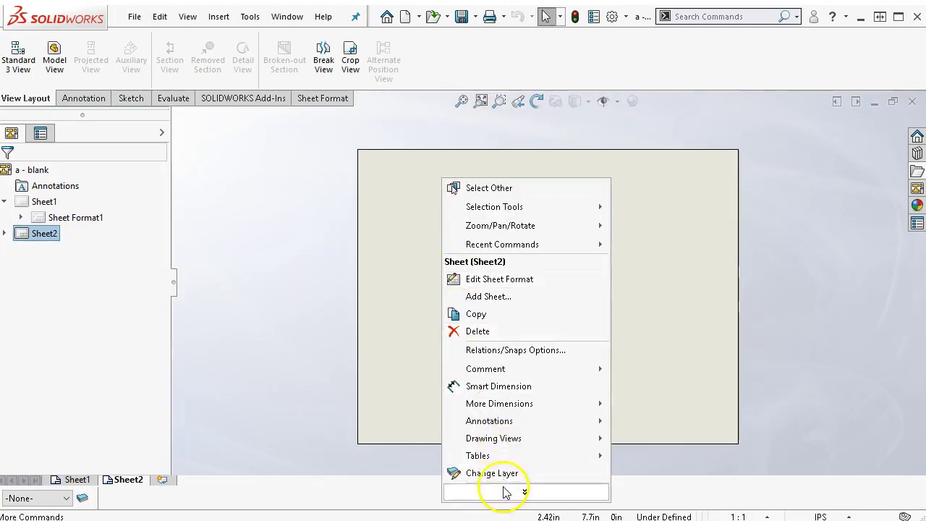
{"action": "left_click", "coordinate": [482, 367]}
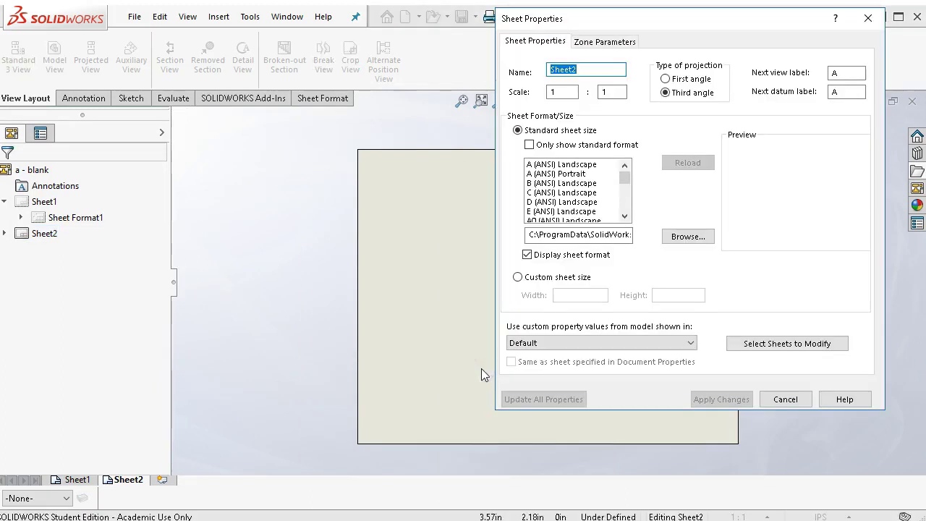
{"action": "left_click_drag", "start_coordinate": [625, 181], "coordinate": [626, 200]}
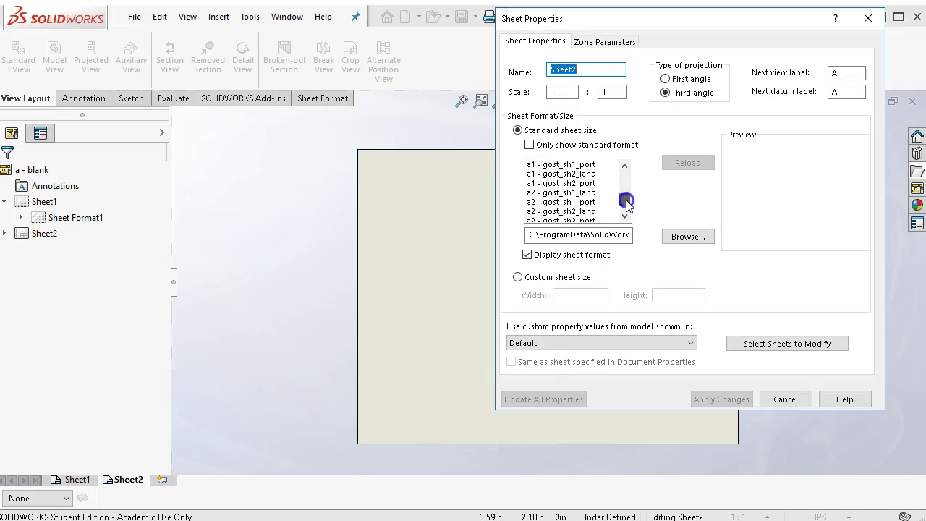
{"action": "left_click", "coordinate": [548, 212]}
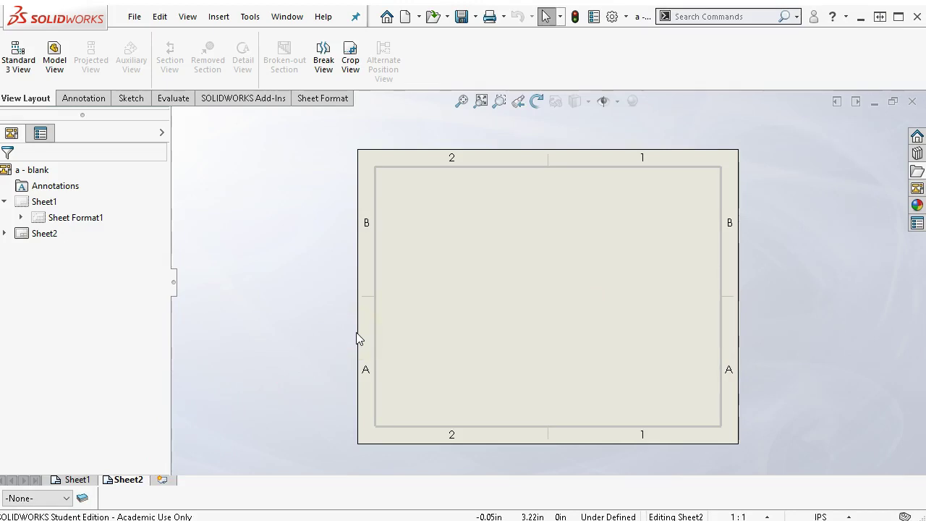
- Delete Sheet2 from the drawing
{"action": "mouse_move", "coordinate": [99, 485]}
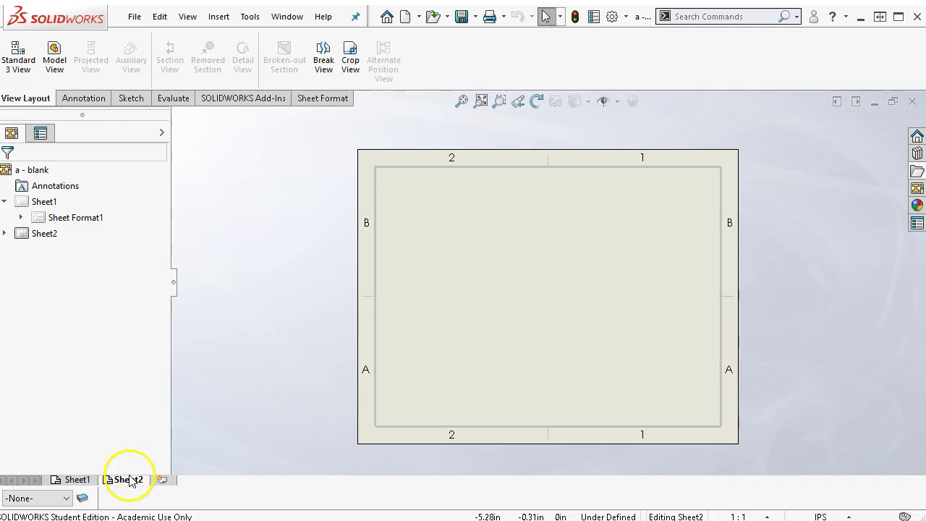
{"action": "right_click", "coordinate": [131, 482]}
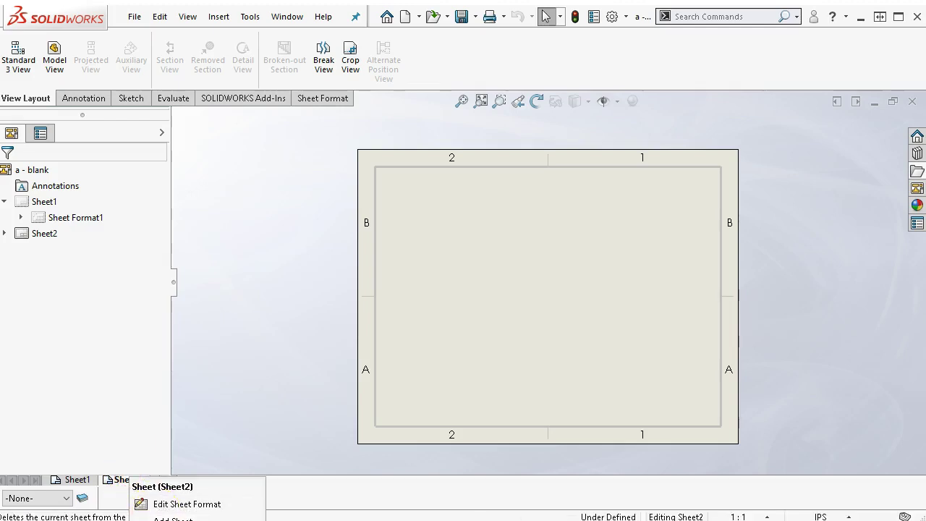
{"action": "left_click", "coordinate": [170, 520]}
{"action": "left_click", "coordinate": [786, 149]}
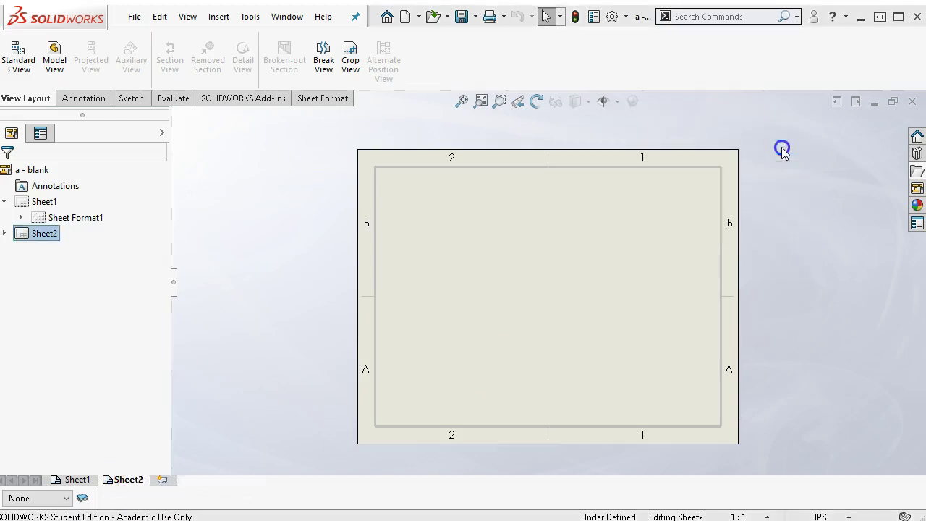
- Save the drawing as the template a - blank.DRWDOT in the Templates folder, replacing the existing file, and close it
{"action": "left_click", "coordinate": [136, 17]}
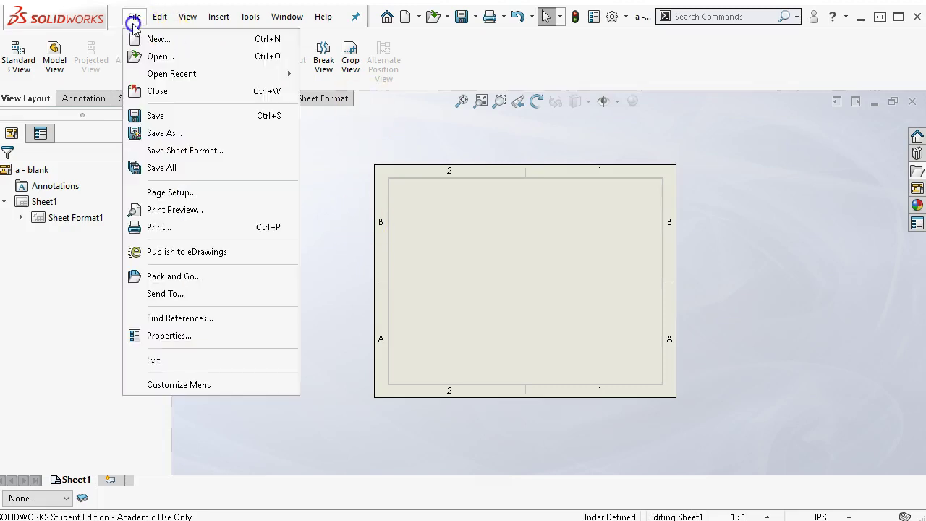
{"action": "left_click", "coordinate": [157, 134]}
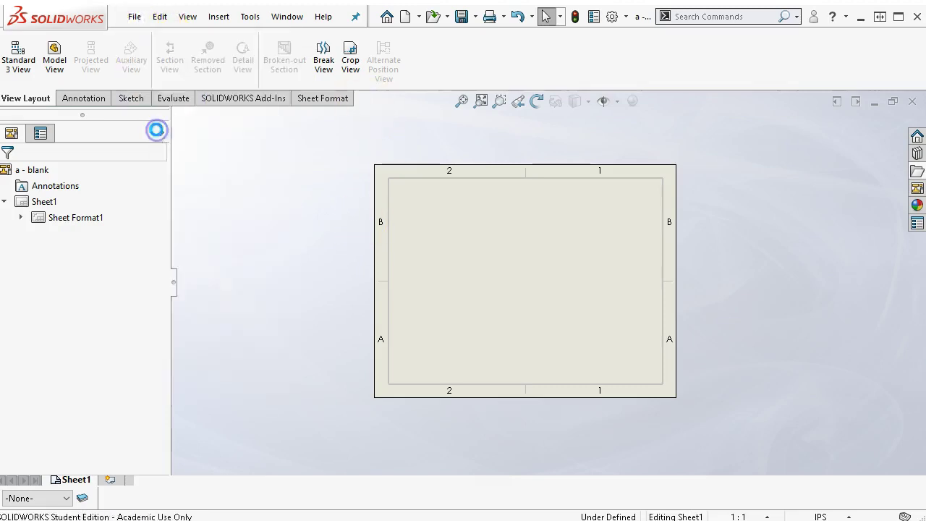
{"action": "scroll", "coordinate": [166, 217], "scroll_direction": "down", "scroll_amount": 3}
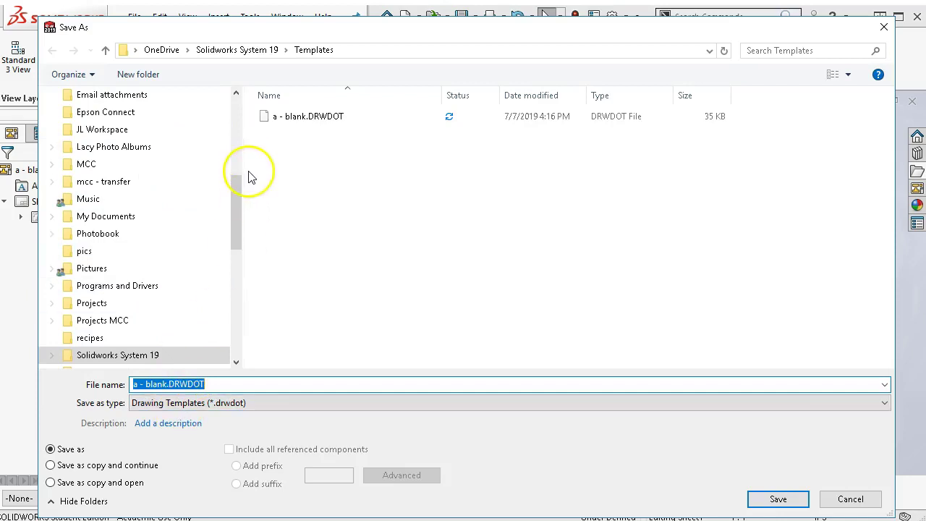
{"action": "left_click", "coordinate": [778, 499]}
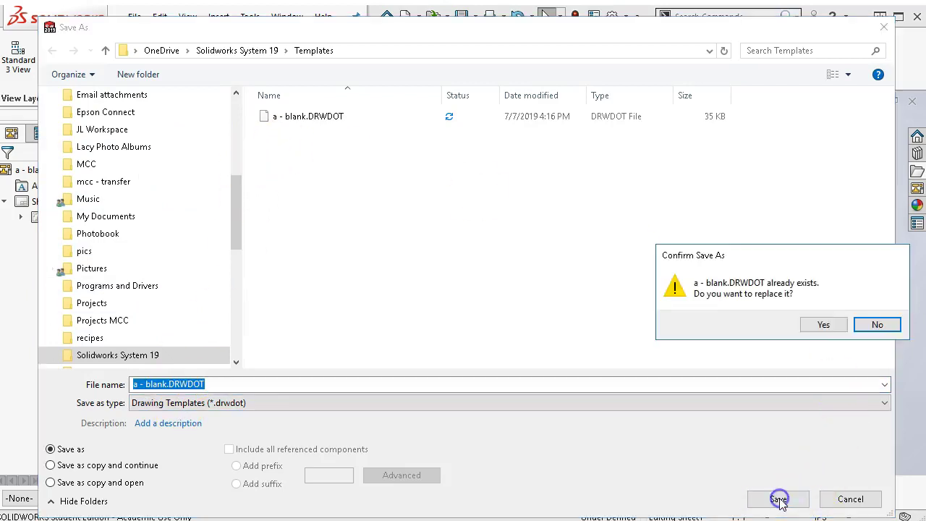
{"action": "left_click", "coordinate": [822, 326]}
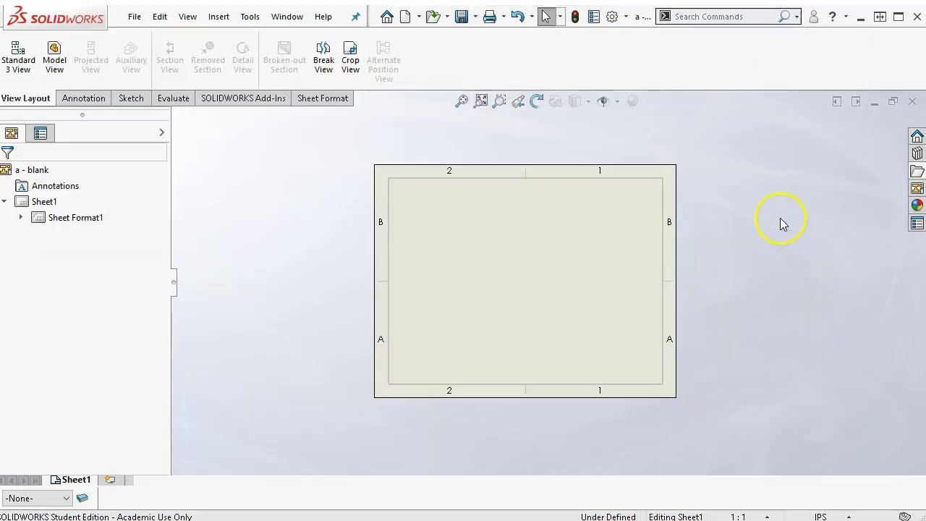
{"action": "left_click", "coordinate": [913, 103]}
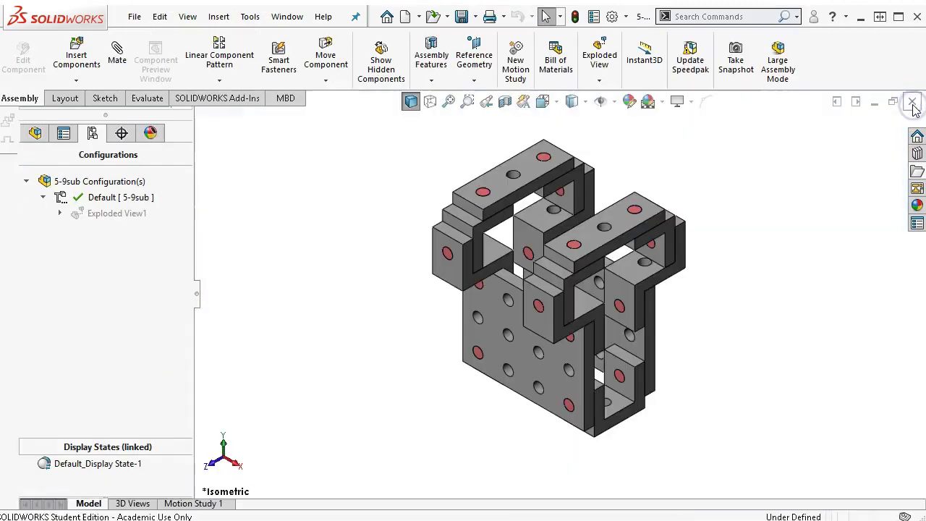
- Create a new drawing from the a - blank template without inserting a model view
{"action": "left_click", "coordinate": [406, 15]}
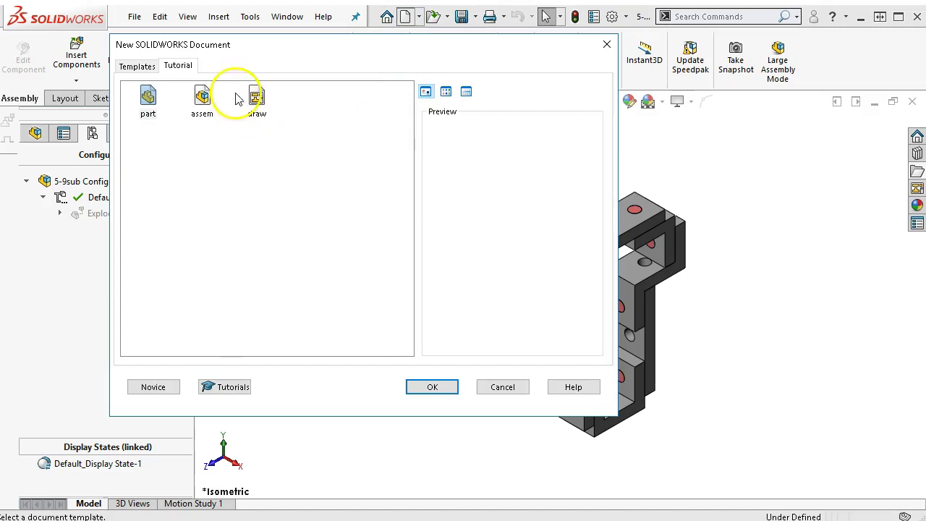
{"action": "left_click", "coordinate": [138, 65]}
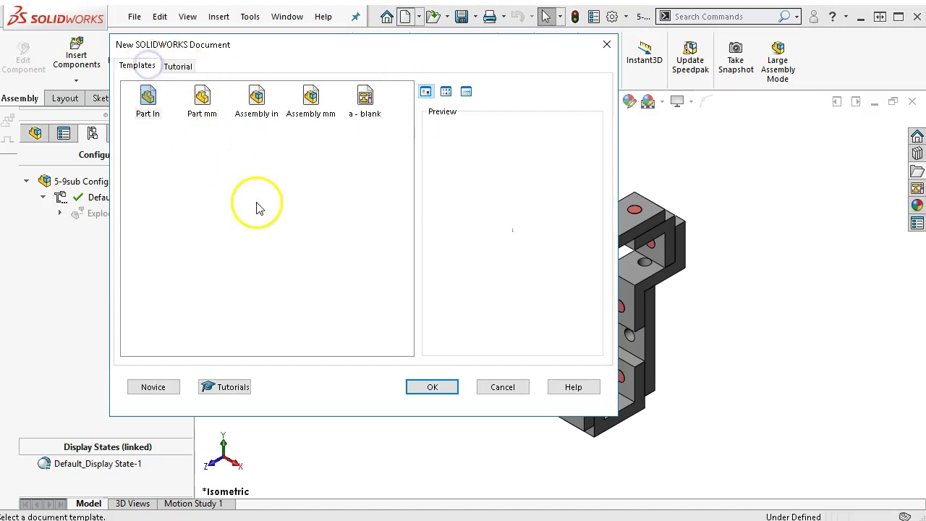
{"action": "double_click", "coordinate": [366, 104]}
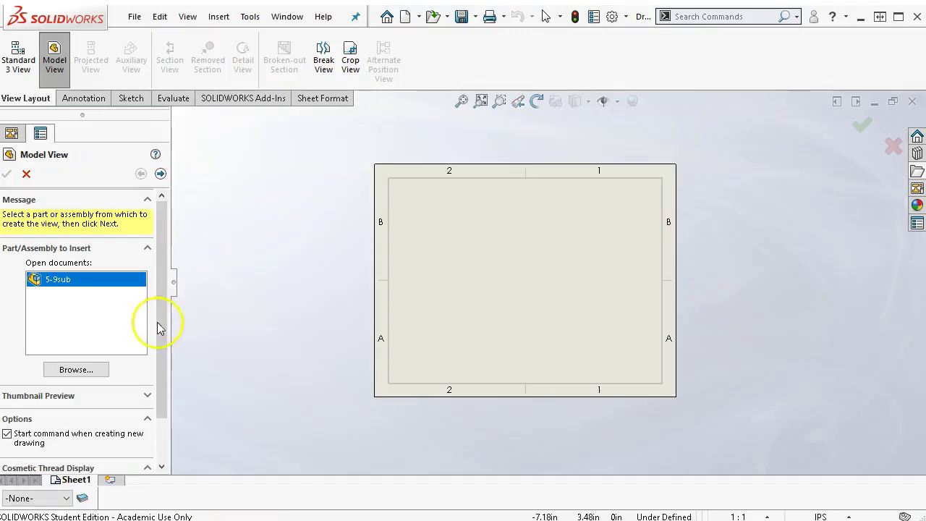
{"action": "left_click", "coordinate": [26, 175]}
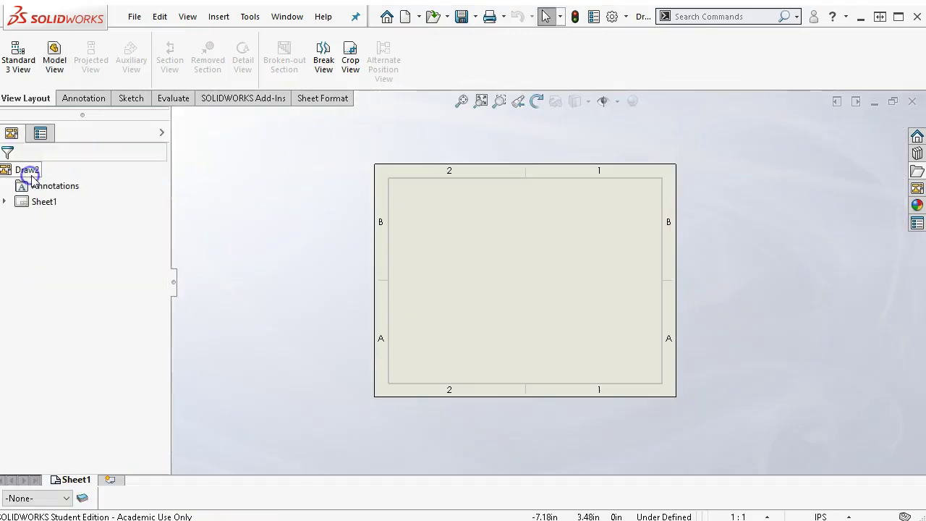
{"action": "scroll", "coordinate": [512, 271], "scroll_direction": "down", "scroll_amount": 1}
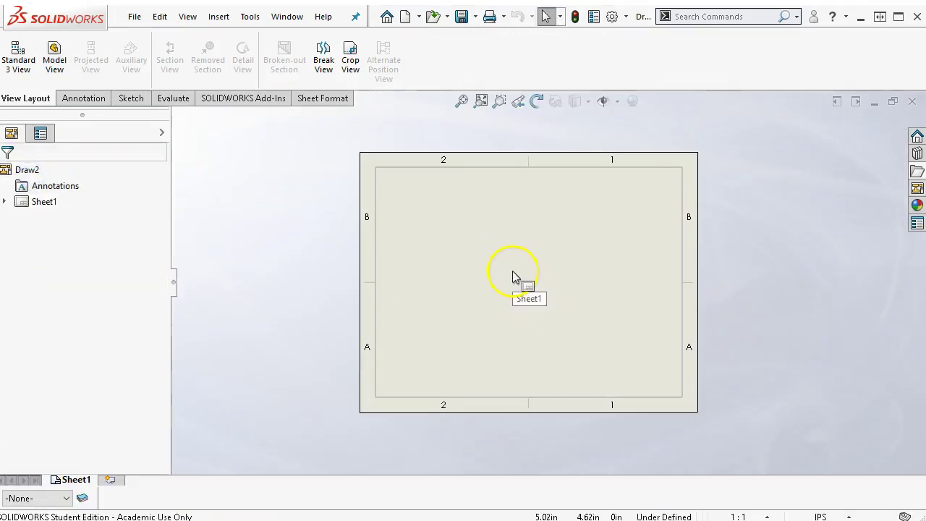
- Add a second sheet to the drawing using the a - blank sheet format
{"action": "left_click", "coordinate": [111, 480]}
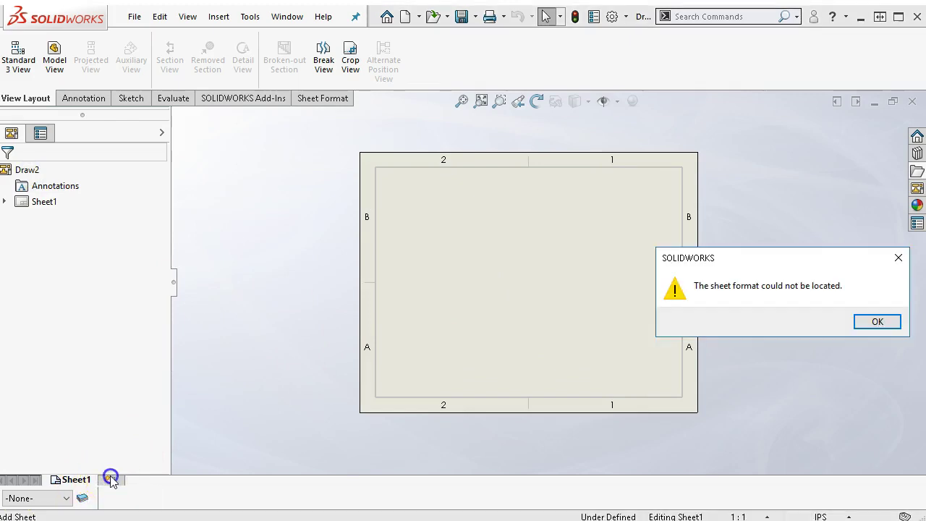
{"action": "left_click", "coordinate": [870, 322]}
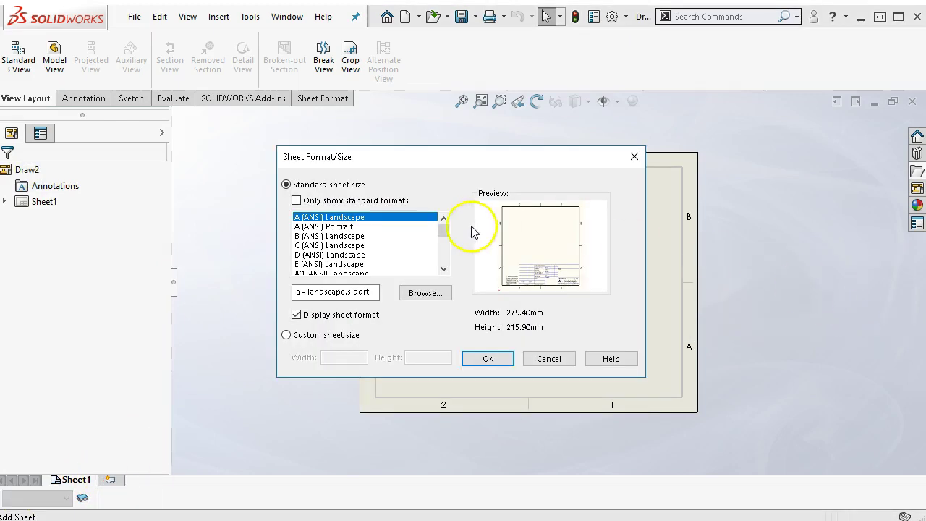
{"action": "left_click_drag", "start_coordinate": [445, 230], "coordinate": [450, 290]}
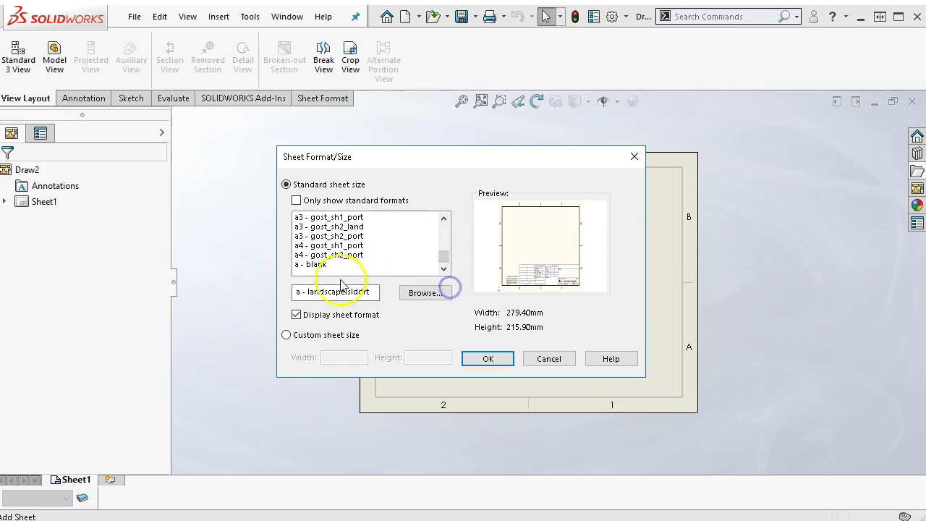
{"action": "left_click", "coordinate": [319, 265]}
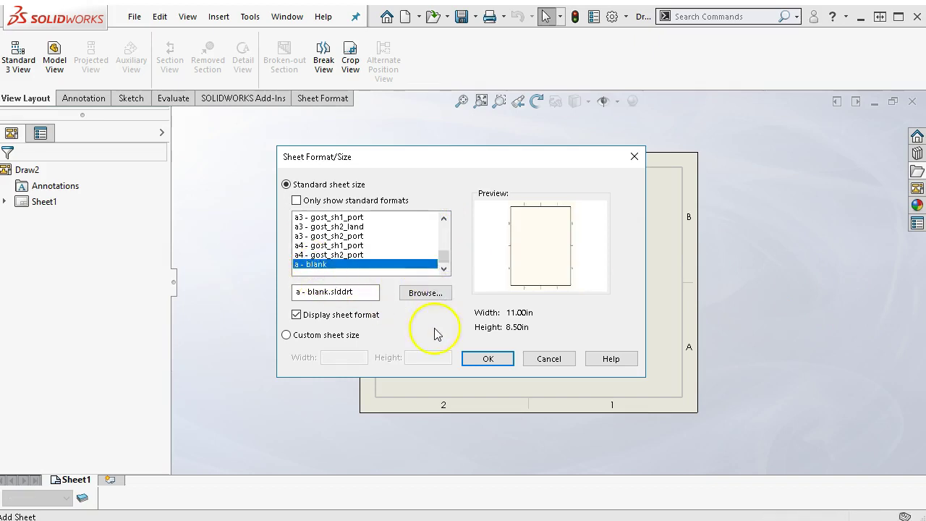
{"action": "left_click", "coordinate": [484, 359]}
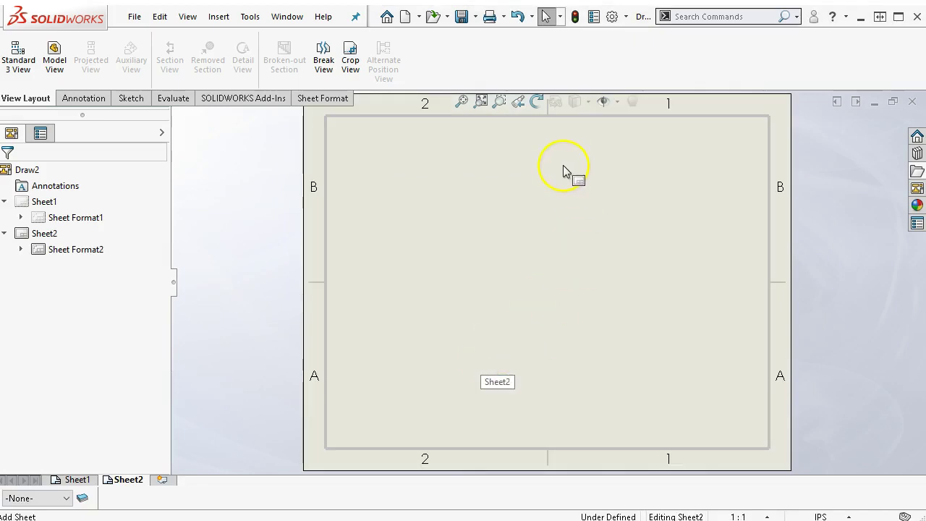
- Reload the a - blank.slddrt sheet format in the properties of Sheet2 and apply the changes
{"action": "right_click", "coordinate": [507, 183]}
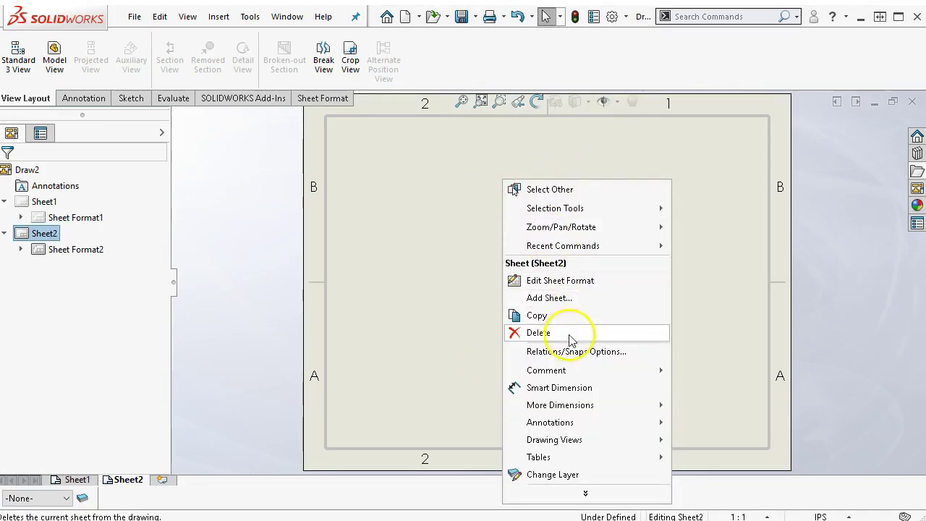
{"action": "left_click", "coordinate": [557, 496]}
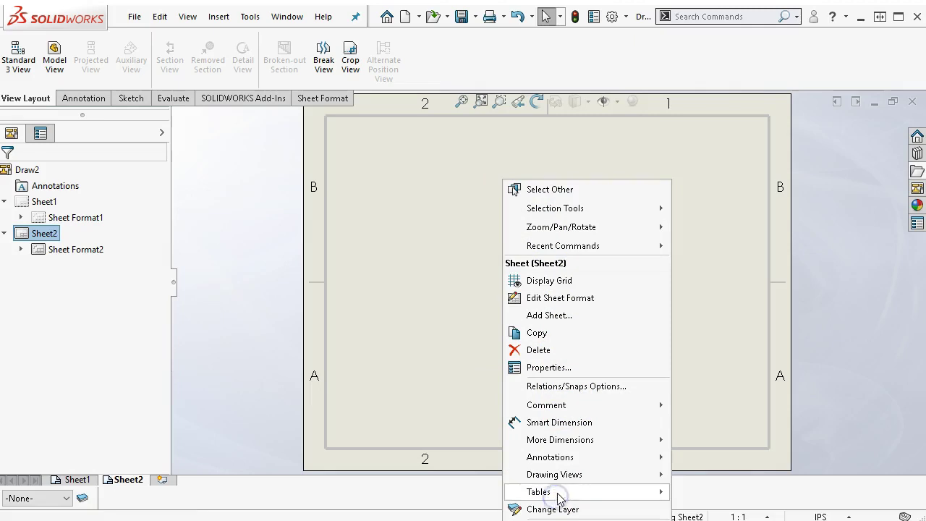
{"action": "left_click", "coordinate": [549, 368]}
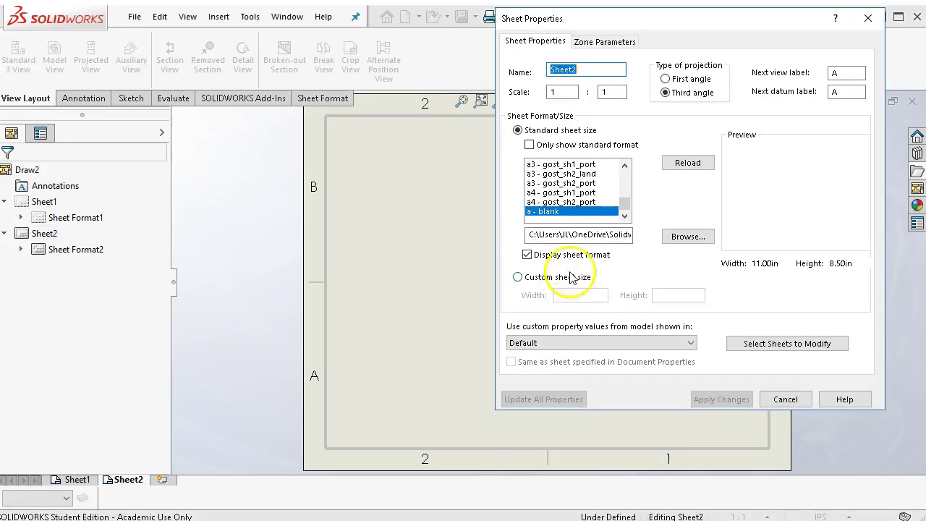
{"action": "left_click", "coordinate": [583, 233]}
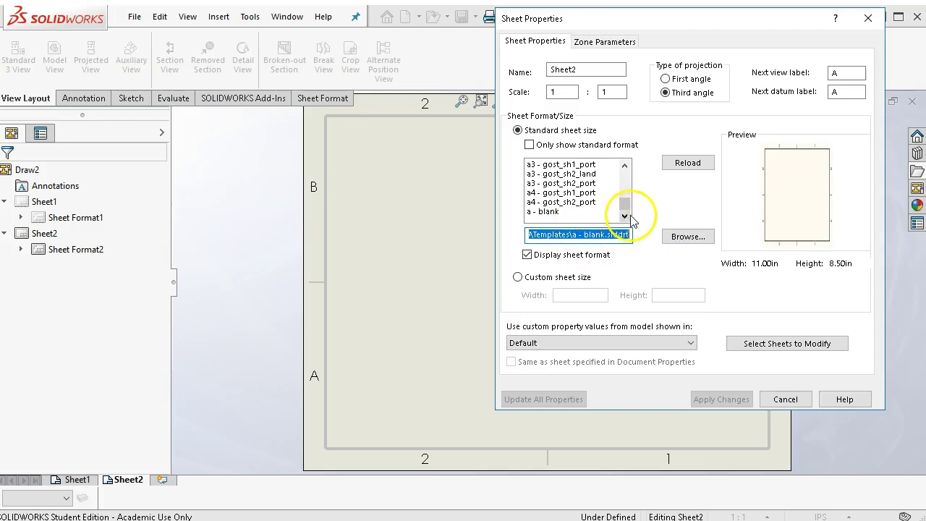
{"action": "left_click", "coordinate": [678, 162]}
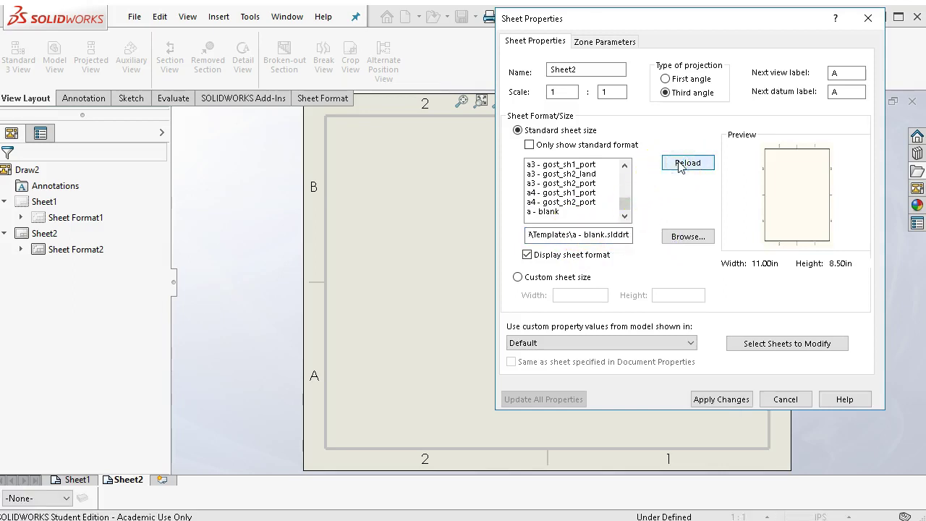
{"action": "left_click", "coordinate": [714, 398]}
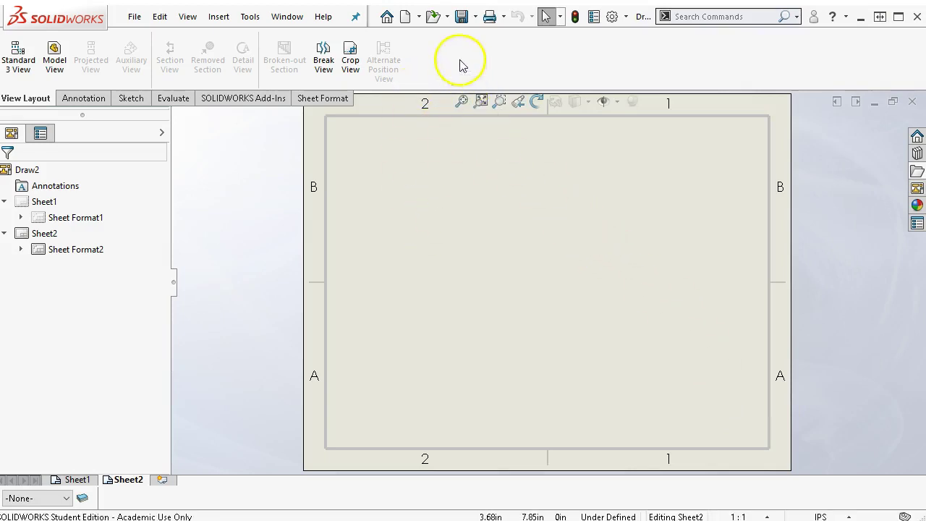
- Save the two-sheet drawing as a drawing template over a - blank.DRWDOT in the Templates folder and close it
{"action": "left_click", "coordinate": [459, 22]}
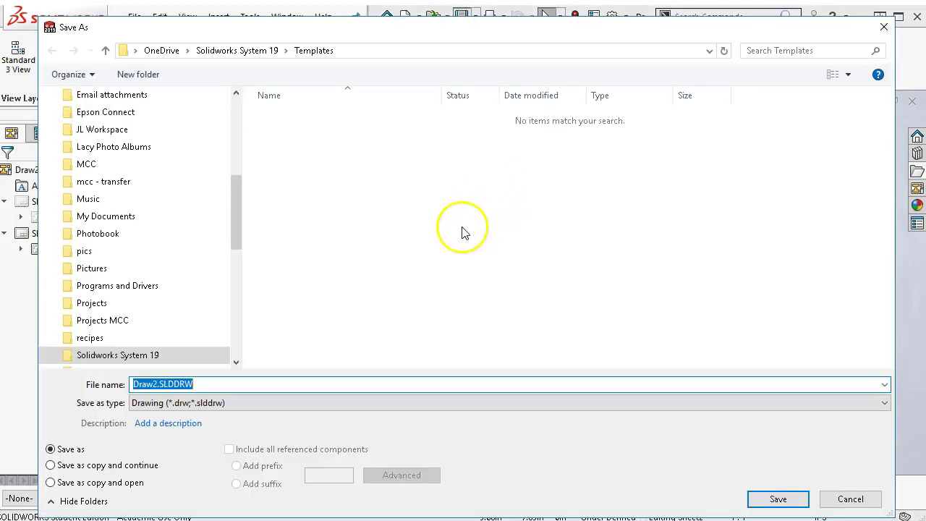
{"action": "left_click", "coordinate": [244, 403]}
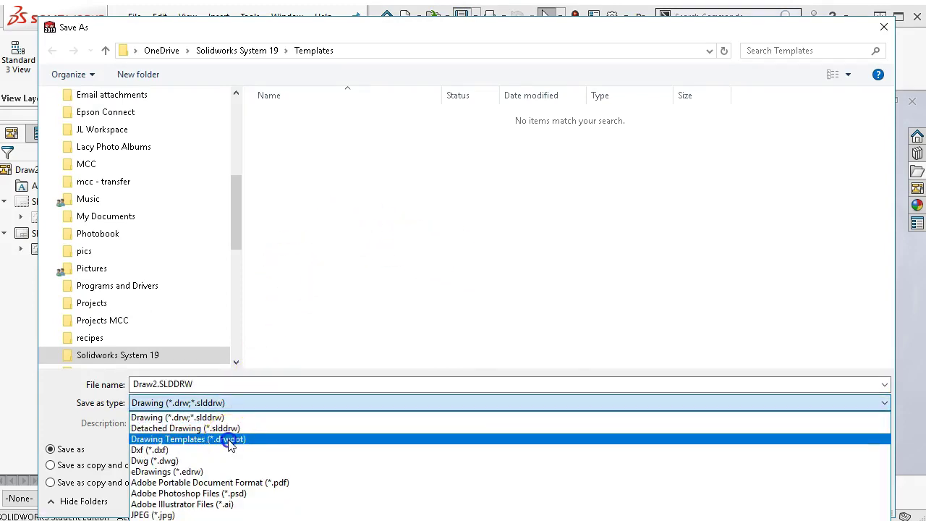
{"action": "left_click", "coordinate": [229, 443]}
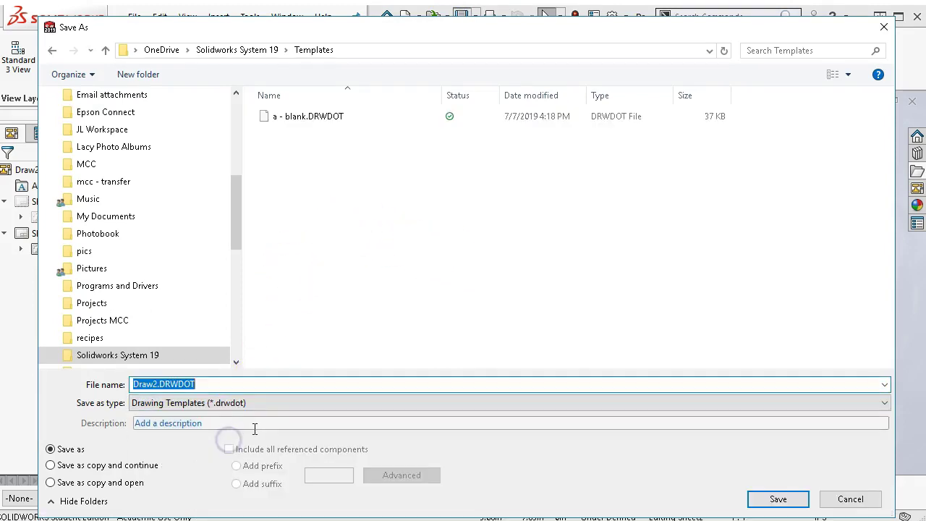
{"action": "left_click", "coordinate": [293, 123]}
{"action": "left_click", "coordinate": [770, 498]}
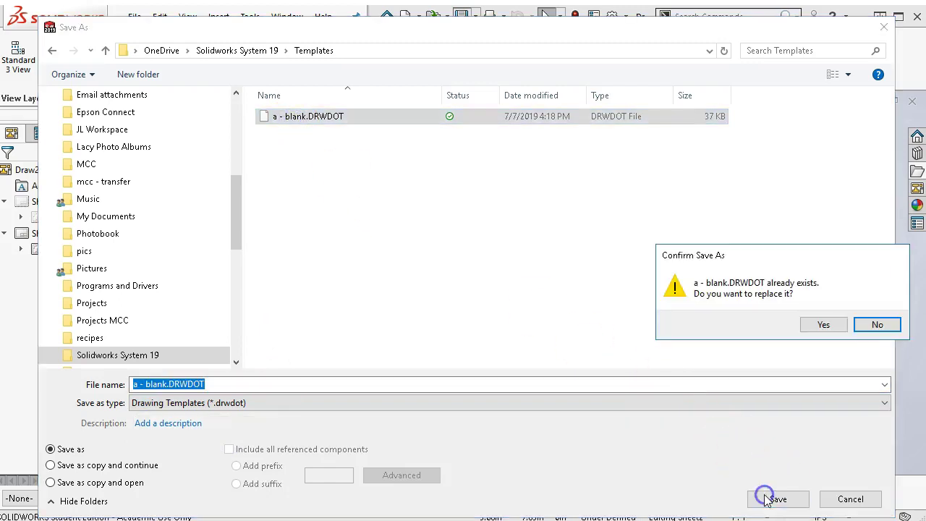
{"action": "left_click", "coordinate": [810, 324]}
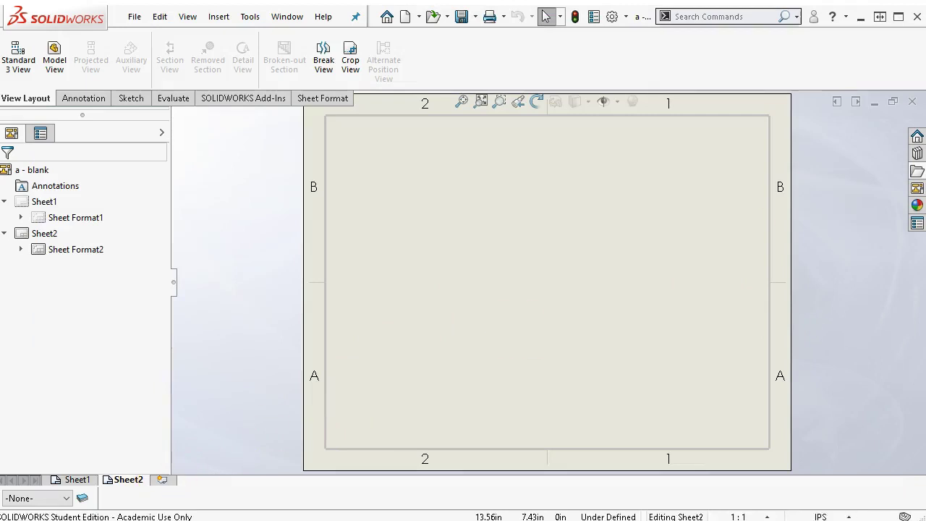
{"action": "left_click", "coordinate": [911, 103]}
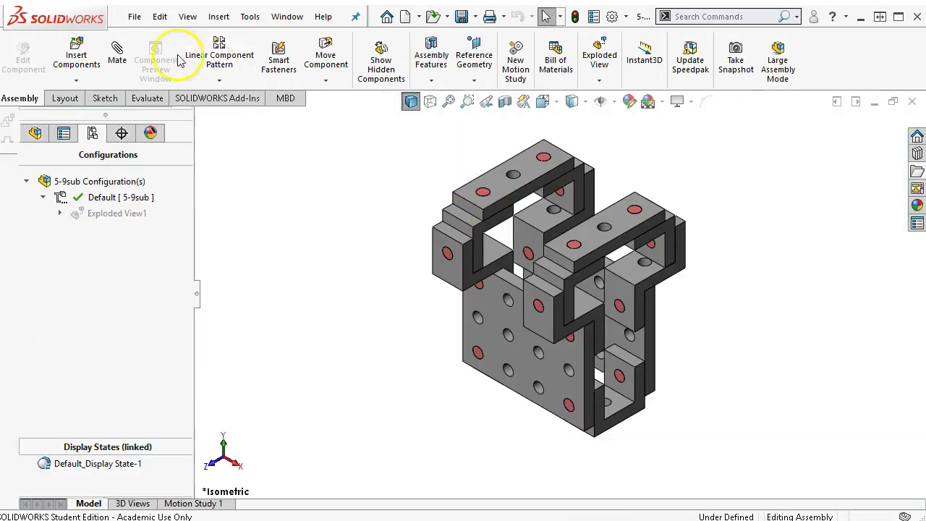
- Create a new drawing from the a - blank template without a model view and add a third sheet
{"action": "left_click", "coordinate": [403, 17]}
{"action": "double_click", "coordinate": [363, 96]}
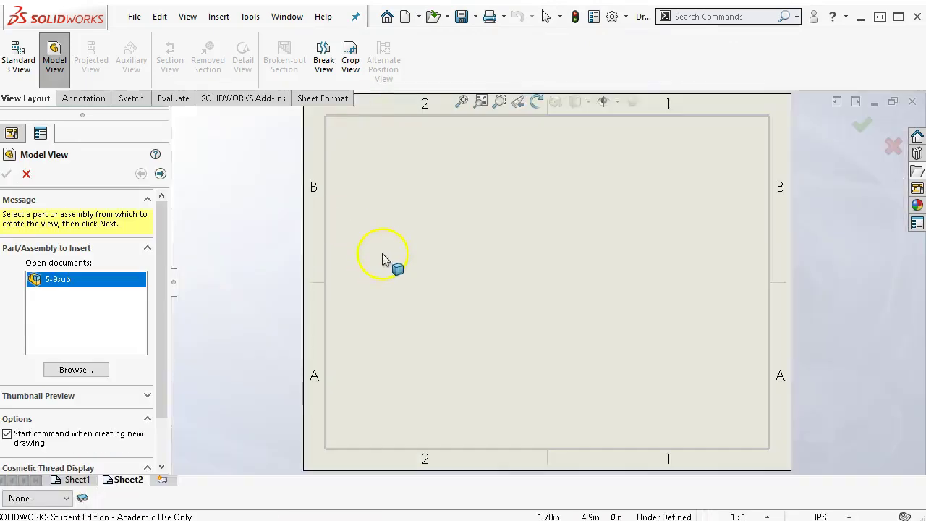
{"action": "left_click", "coordinate": [26, 173]}
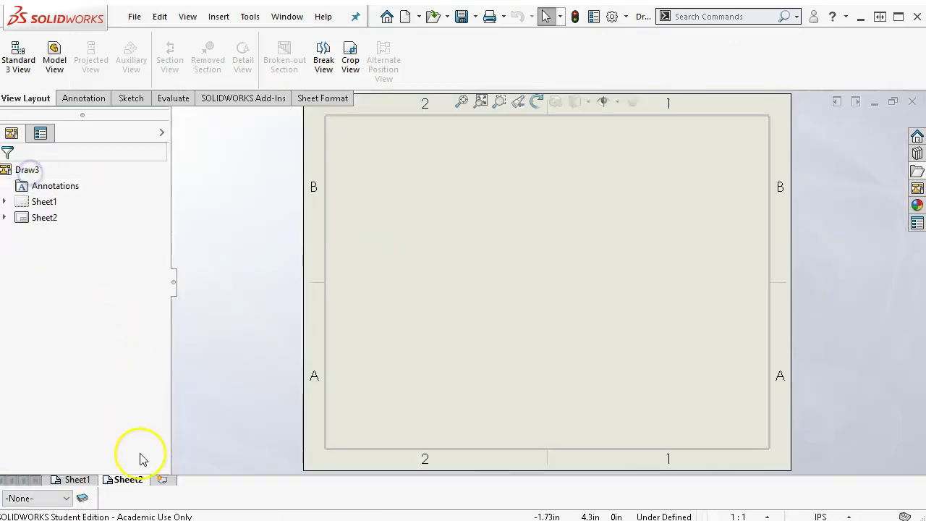
{"action": "left_click", "coordinate": [164, 482]}
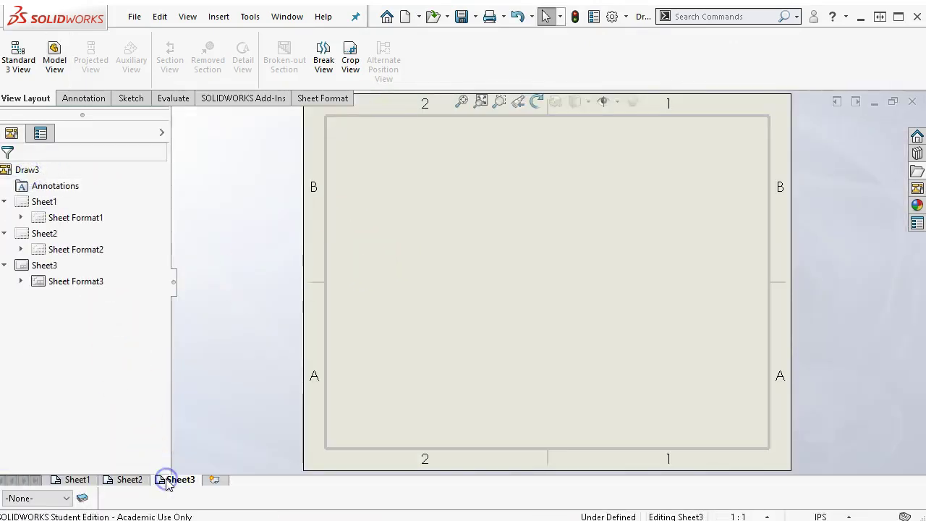
- Customize the sheet shortcut menu to show Properties and hide Delete
{"action": "right_click", "coordinate": [418, 258]}
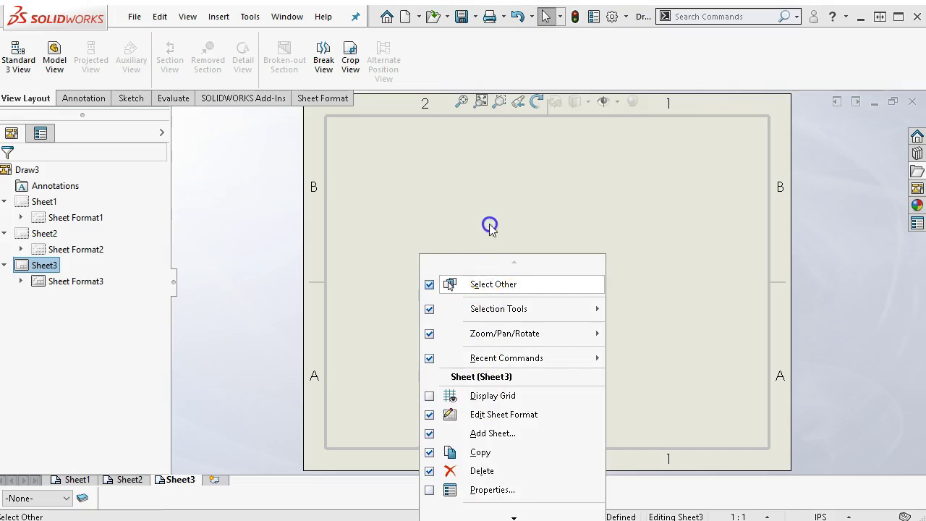
{"action": "left_click", "coordinate": [429, 471]}
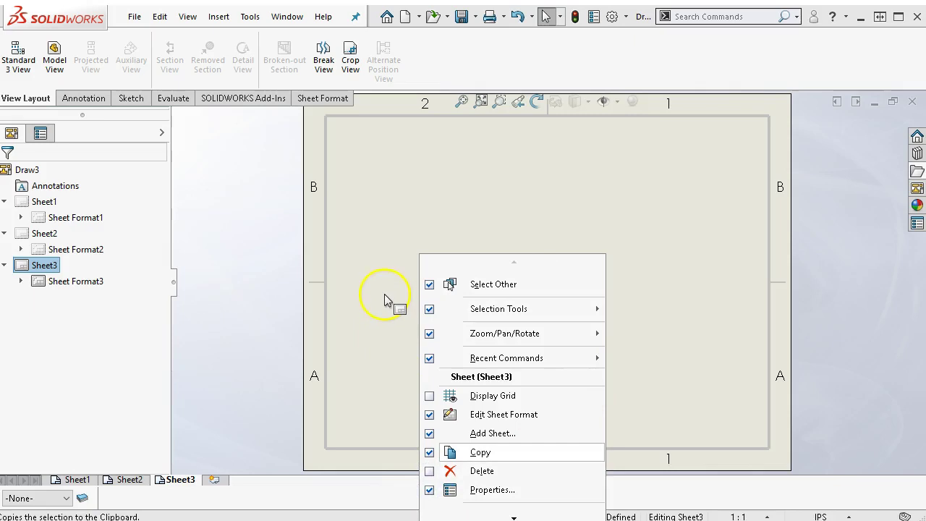
{"action": "left_click", "coordinate": [375, 205]}
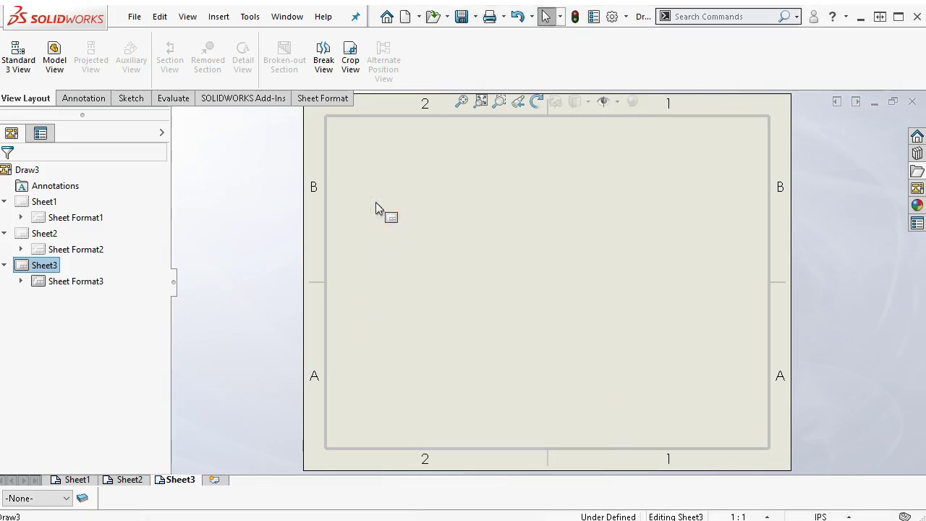
- Delete Sheet3 and Sheet2 from the drawing, confirming both deletions so that only Sheet1 is kept
{"action": "right_click", "coordinate": [182, 483]}
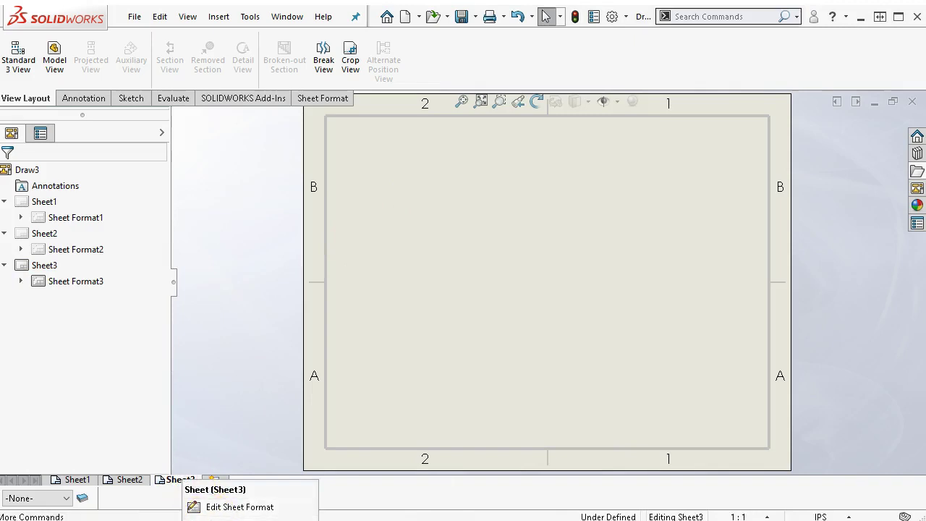
{"action": "left_click", "coordinate": [220, 520]}
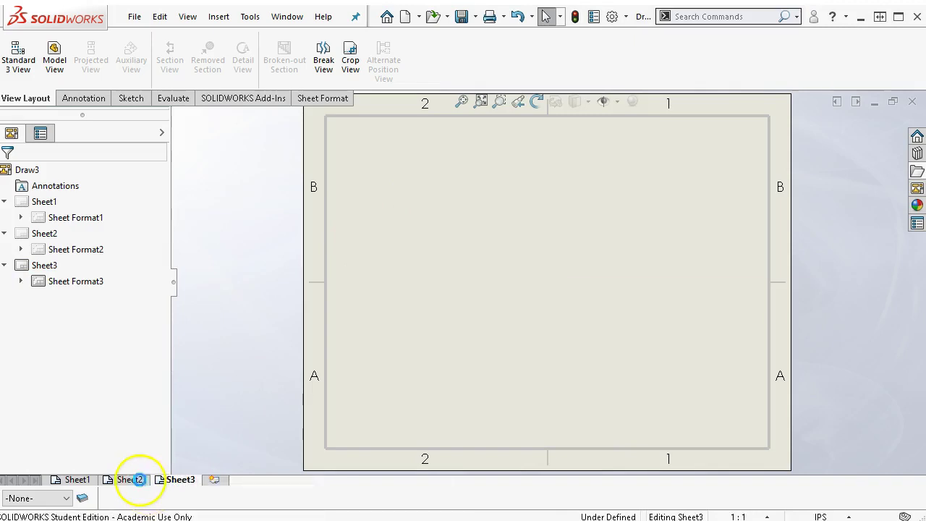
{"action": "left_click", "coordinate": [769, 150]}
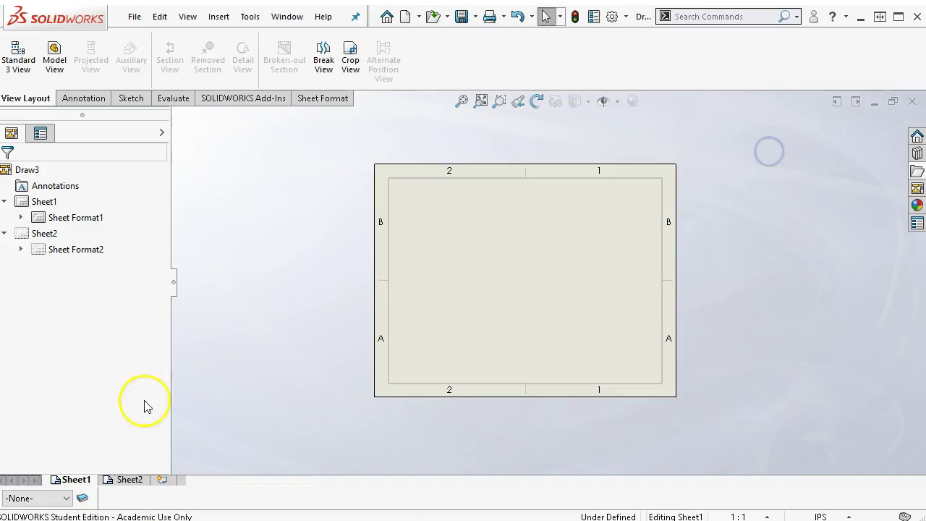
{"action": "left_click", "coordinate": [126, 480]}
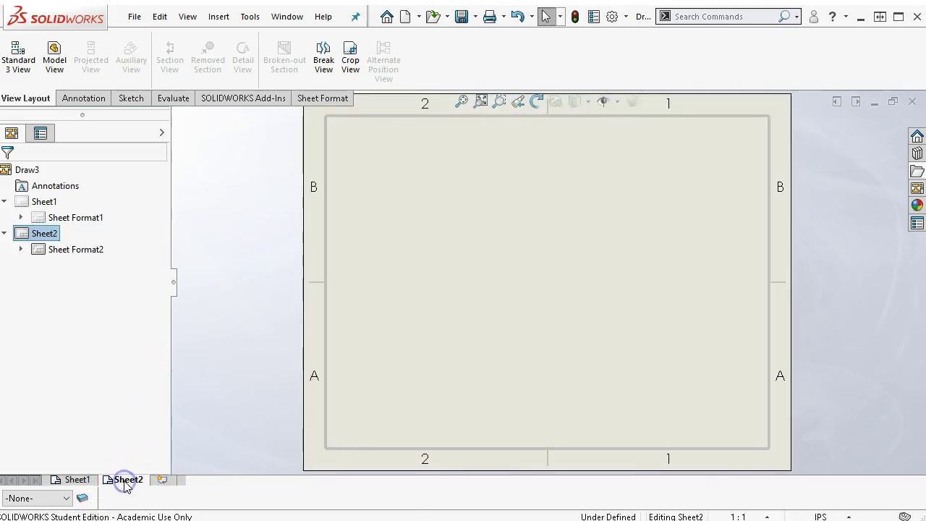
{"action": "right_click", "coordinate": [126, 481]}
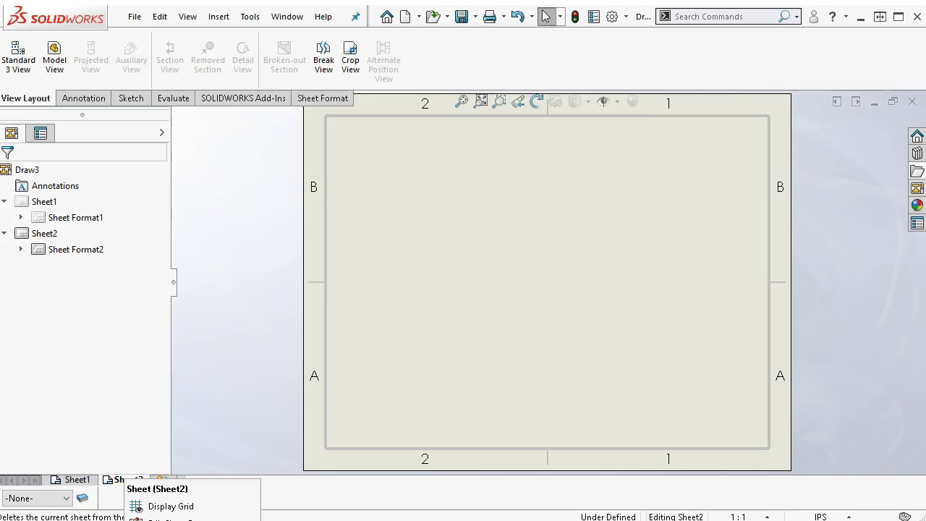
{"action": "left_click", "coordinate": [155, 520]}
{"action": "left_click", "coordinate": [771, 148]}
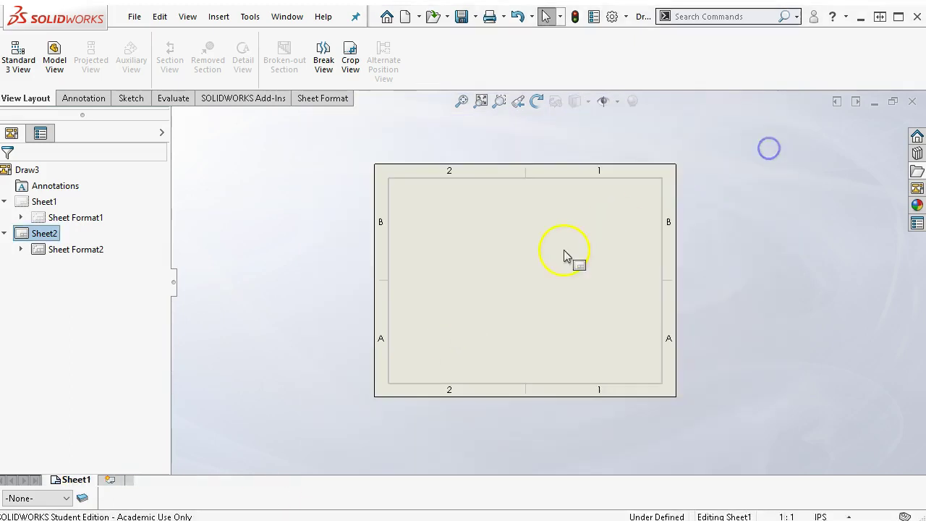
{"action": "left_click", "coordinate": [463, 103]}
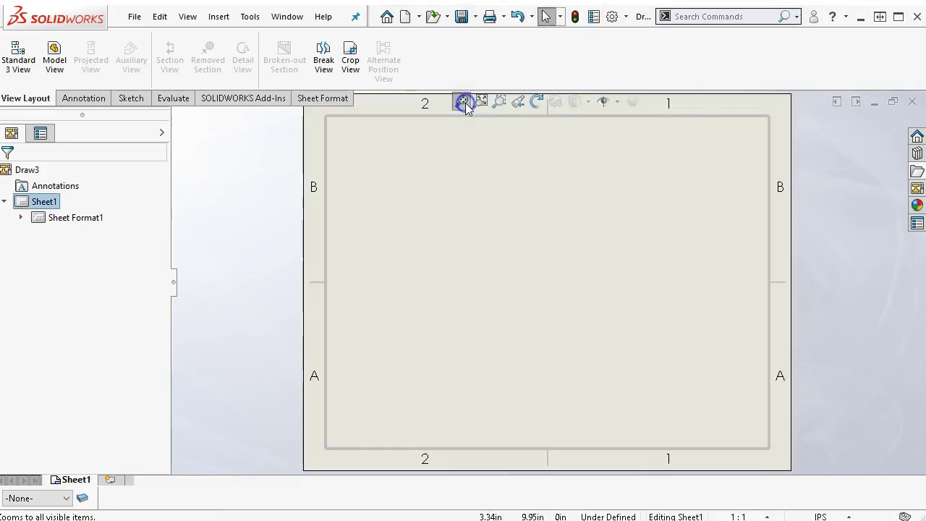
- Save the single-sheet drawing as a drawing template over a - blank.DRWDOT in the Templates folder and close it
{"action": "left_click", "coordinate": [134, 15]}
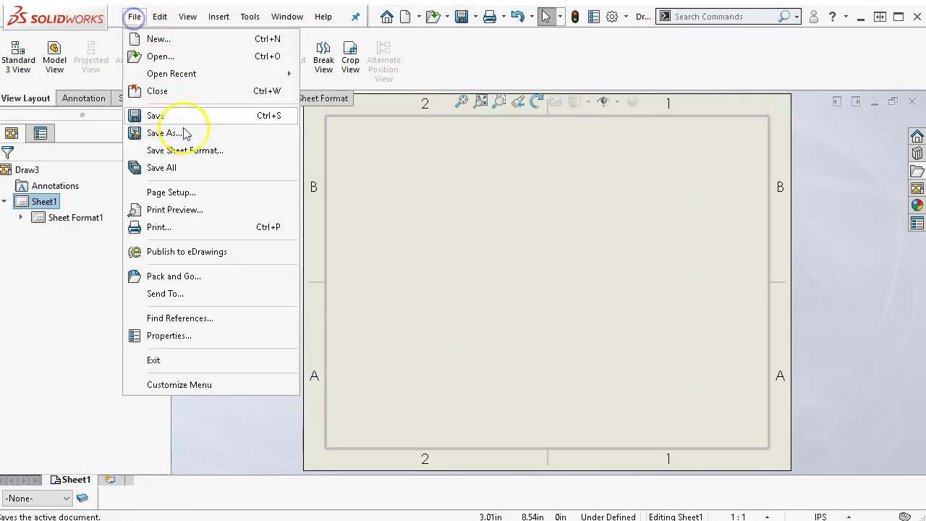
{"action": "left_click", "coordinate": [191, 138]}
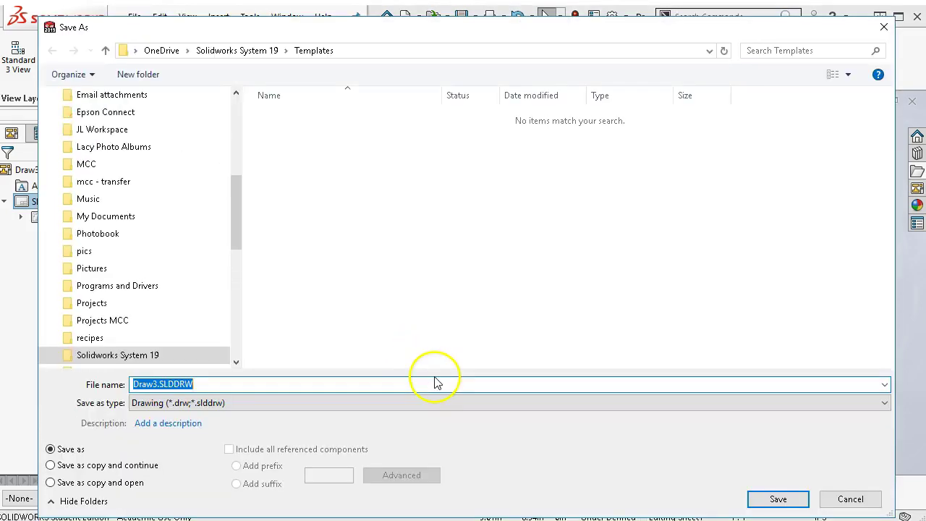
{"action": "left_click", "coordinate": [263, 405]}
{"action": "left_click", "coordinate": [233, 441]}
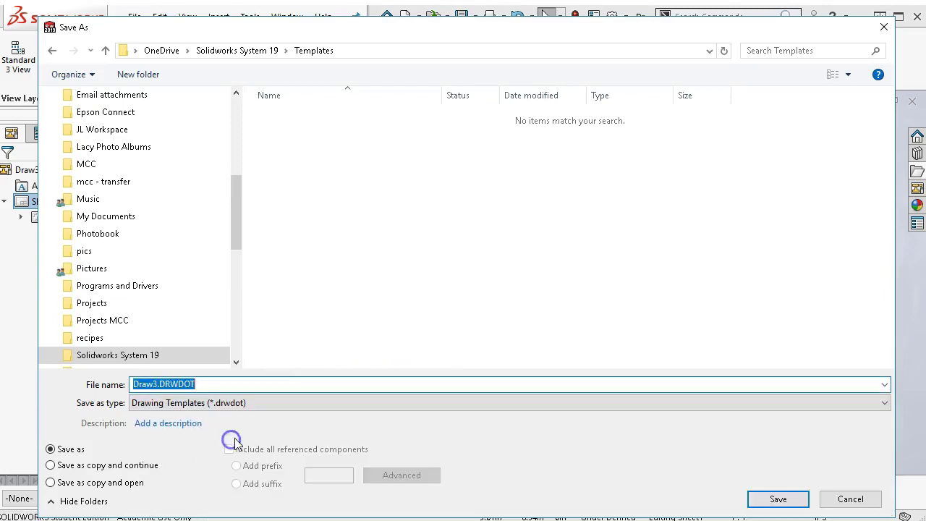
{"action": "left_click", "coordinate": [325, 117]}
{"action": "left_click", "coordinate": [769, 498]}
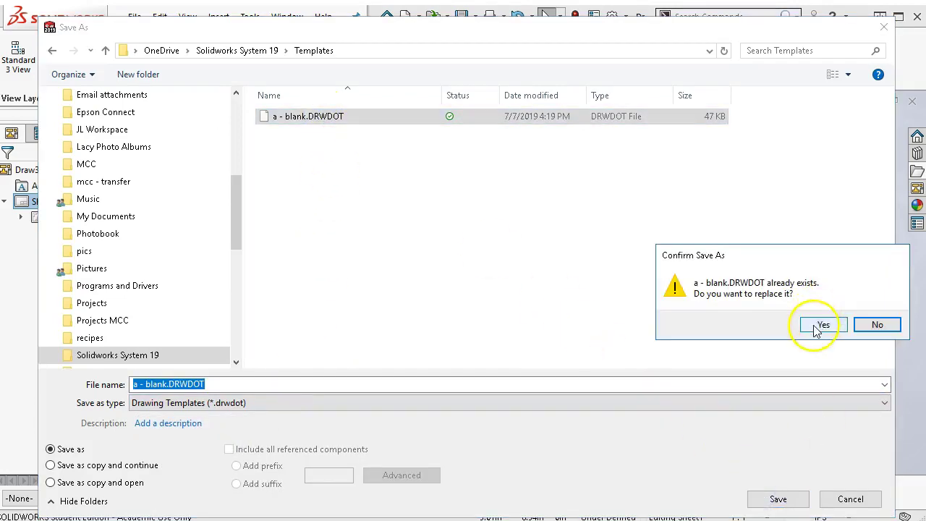
{"action": "left_click", "coordinate": [823, 324]}
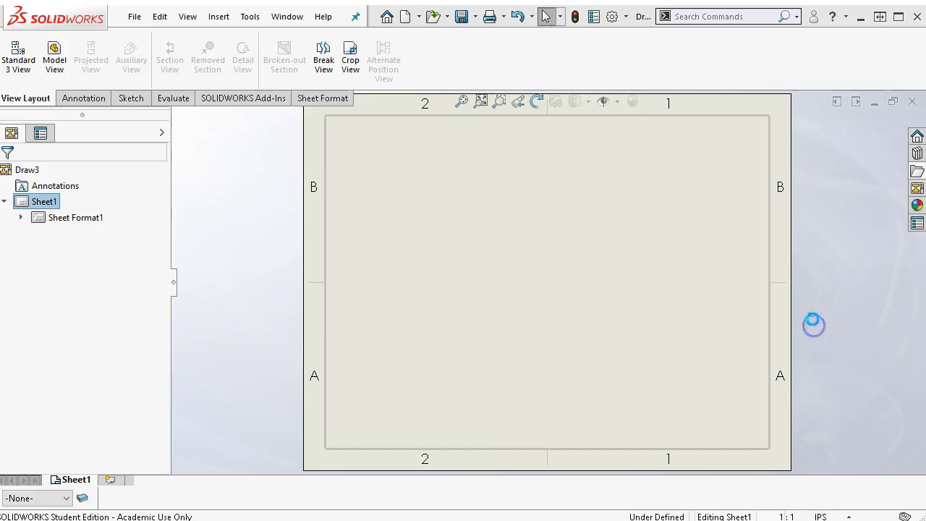
{"action": "left_click", "coordinate": [914, 101]}
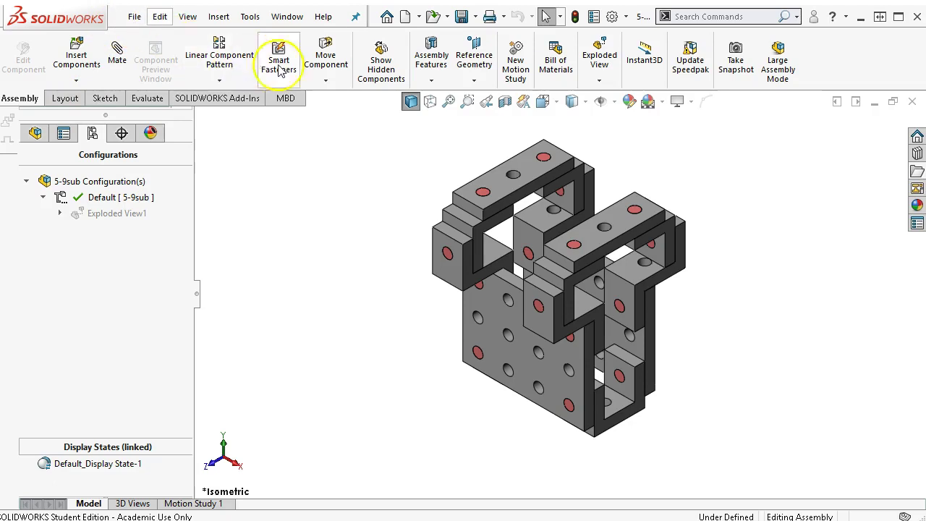
- Create a new drawing from the a - blank template and use the 5-9sub assembly as the model for its view
{"action": "left_click", "coordinate": [405, 17]}
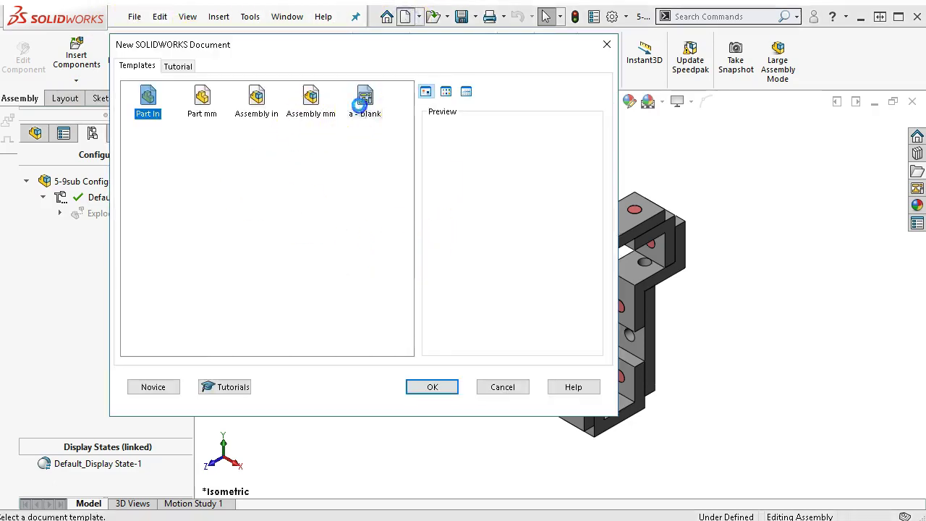
{"action": "double_click", "coordinate": [363, 101]}
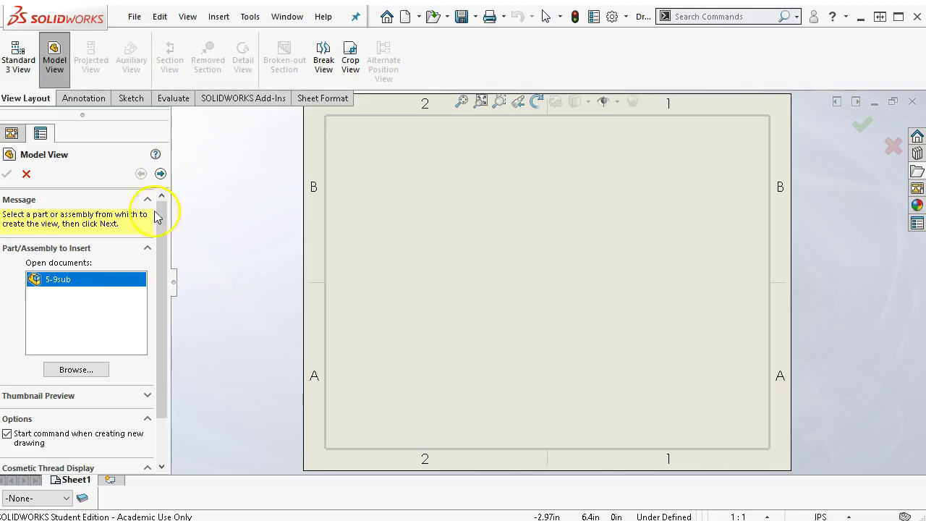
{"action": "left_click_drag", "start_coordinate": [162, 307], "coordinate": [156, 369]}
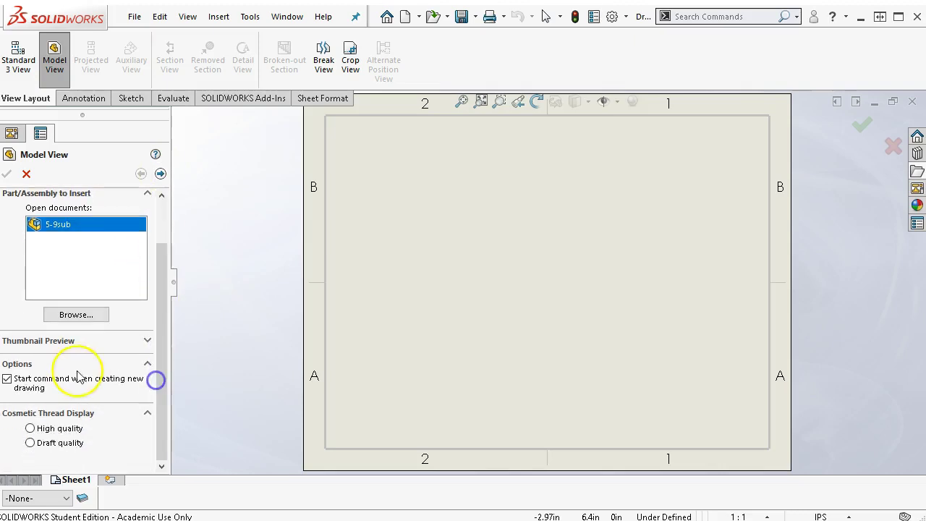
{"action": "left_click", "coordinate": [162, 175]}
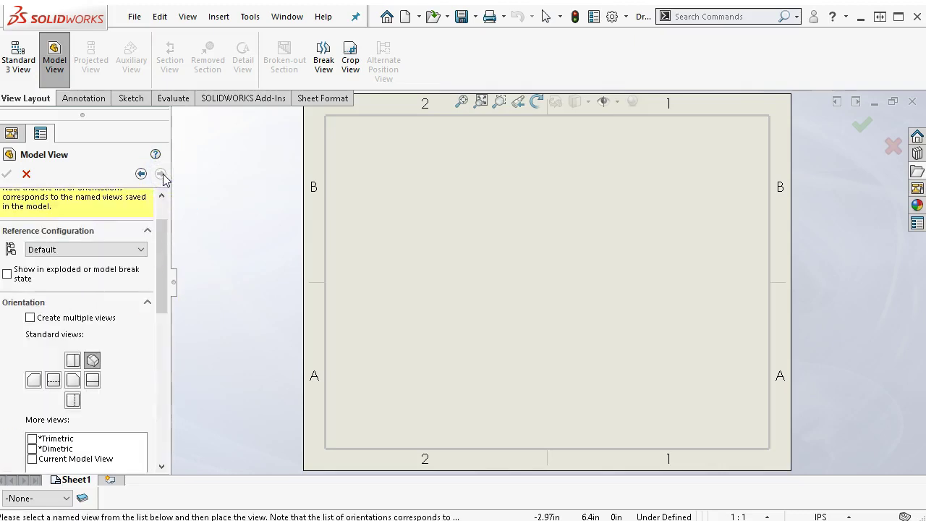
- Place an isometric view of 5-9sub in its exploded state with hidden lines removed on the left half of the sheet
{"action": "left_click", "coordinate": [7, 275]}
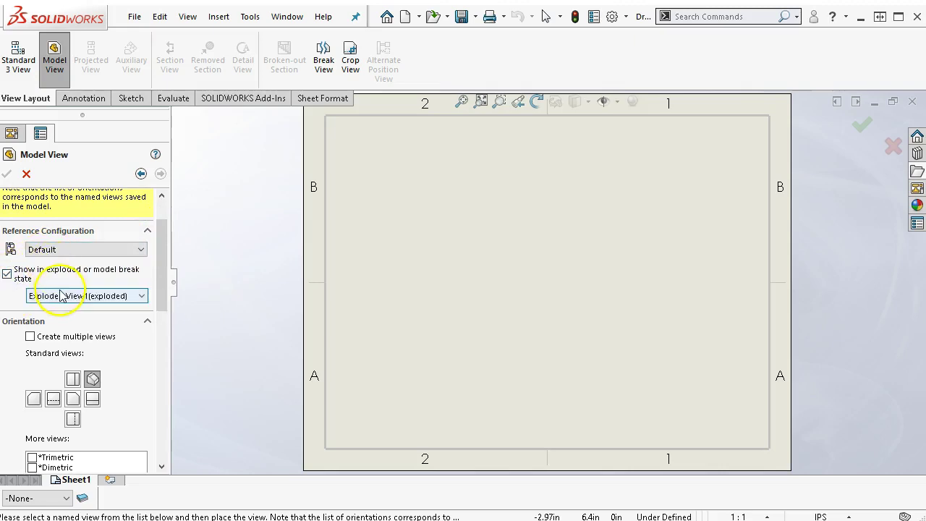
{"action": "left_click_drag", "start_coordinate": [164, 287], "coordinate": [167, 402]}
{"action": "left_click", "coordinate": [92, 236]}
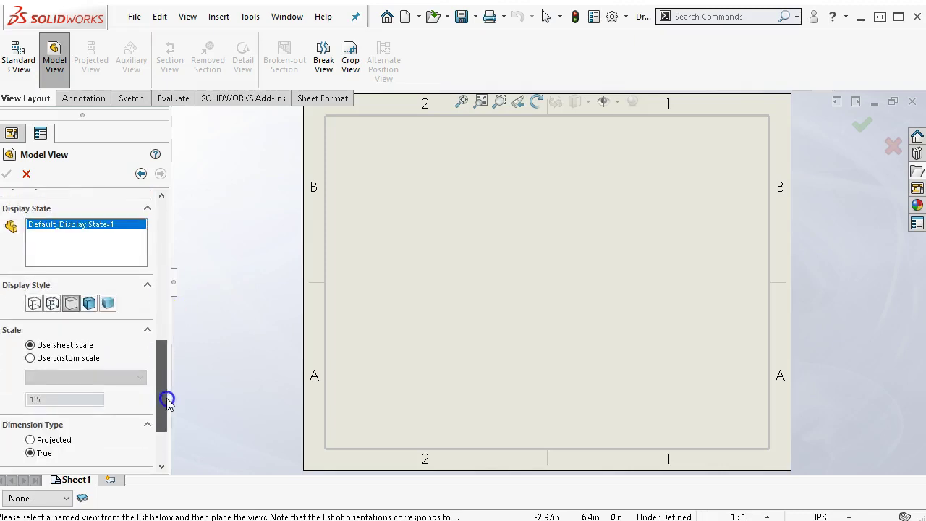
{"action": "left_click", "coordinate": [71, 303]}
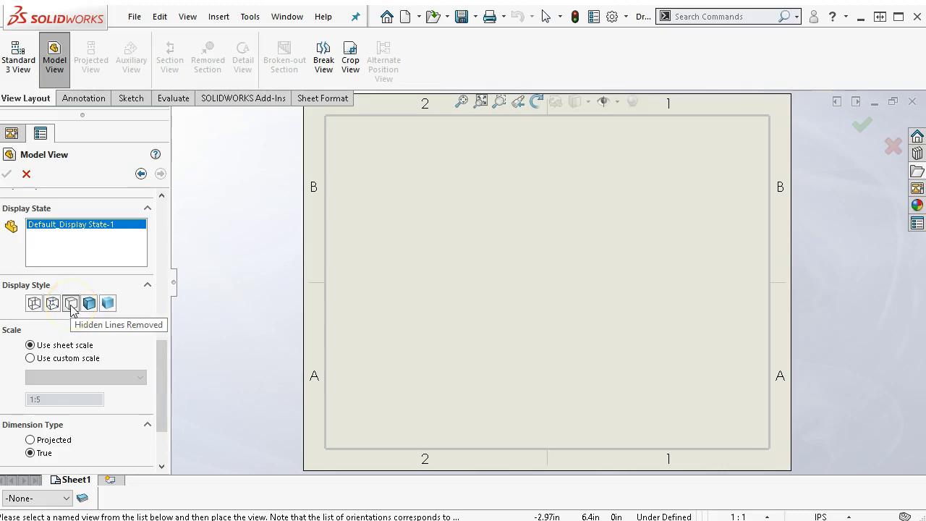
{"action": "left_click_drag", "start_coordinate": [162, 389], "coordinate": [190, 292]}
{"action": "left_click", "coordinate": [478, 299]}
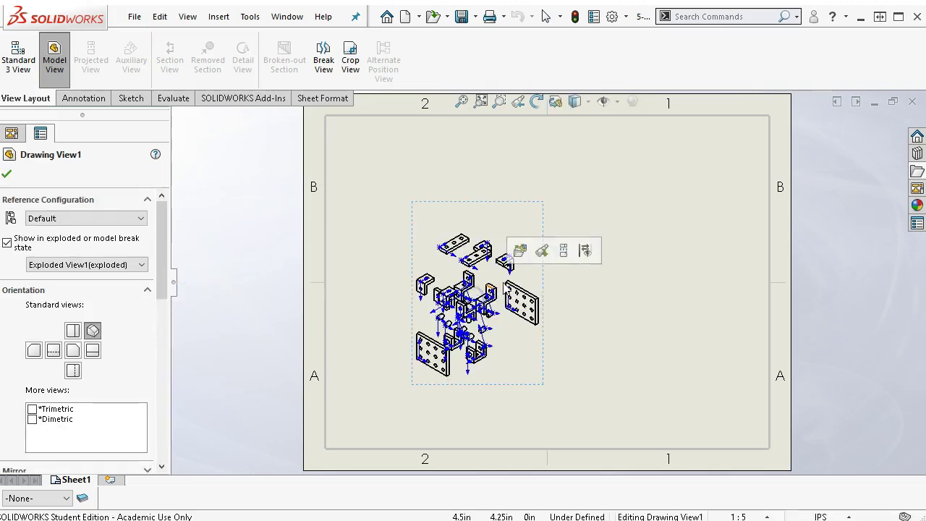
{"action": "left_click", "coordinate": [5, 176]}
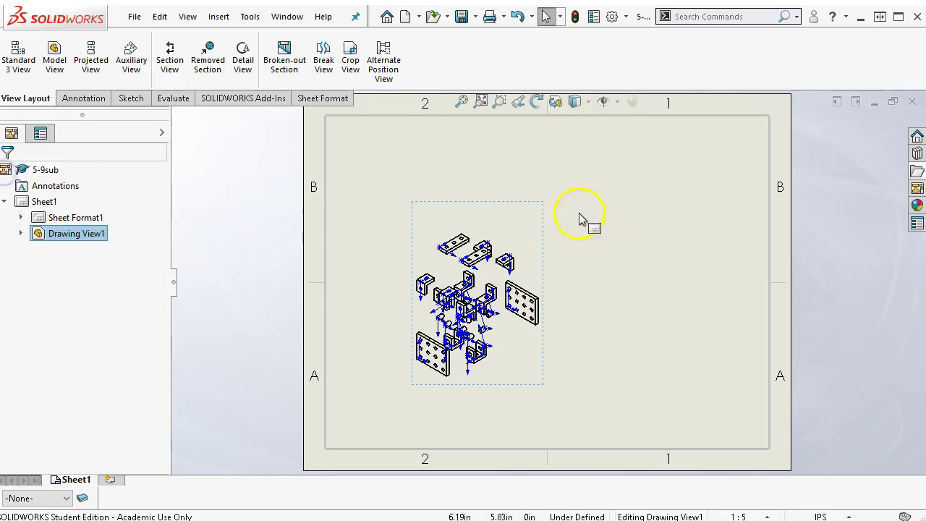
- Hide the origins shown on the parts of the exploded view
{"action": "left_click", "coordinate": [612, 104]}
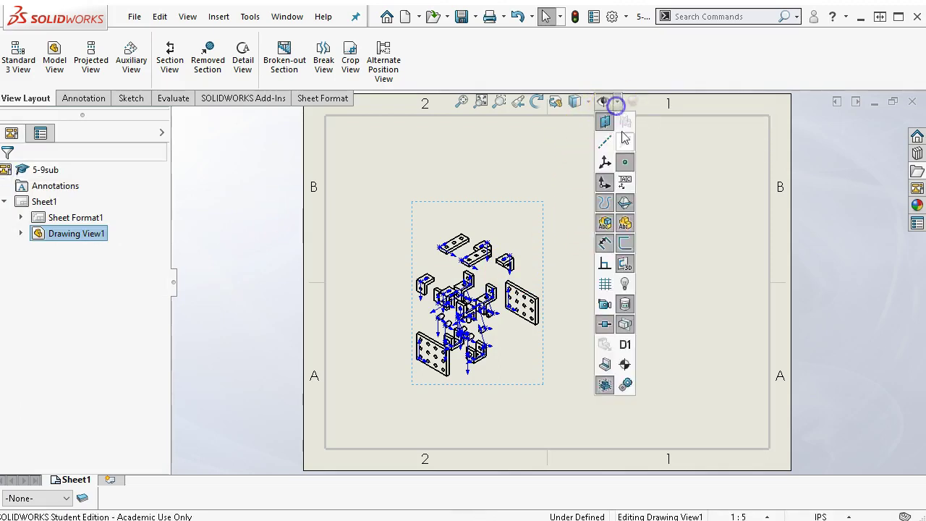
{"action": "left_click", "coordinate": [606, 179]}
{"action": "left_click", "coordinate": [523, 178]}
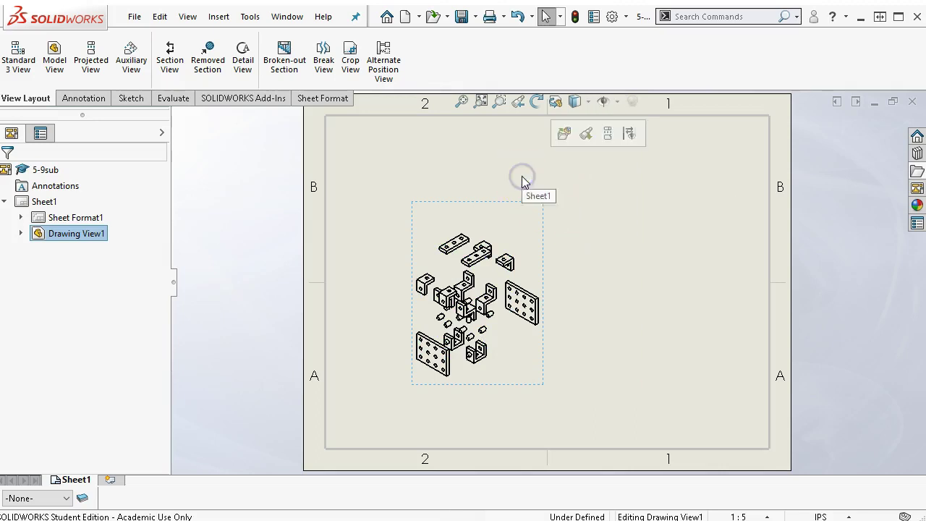
{"action": "left_click", "coordinate": [630, 298]}
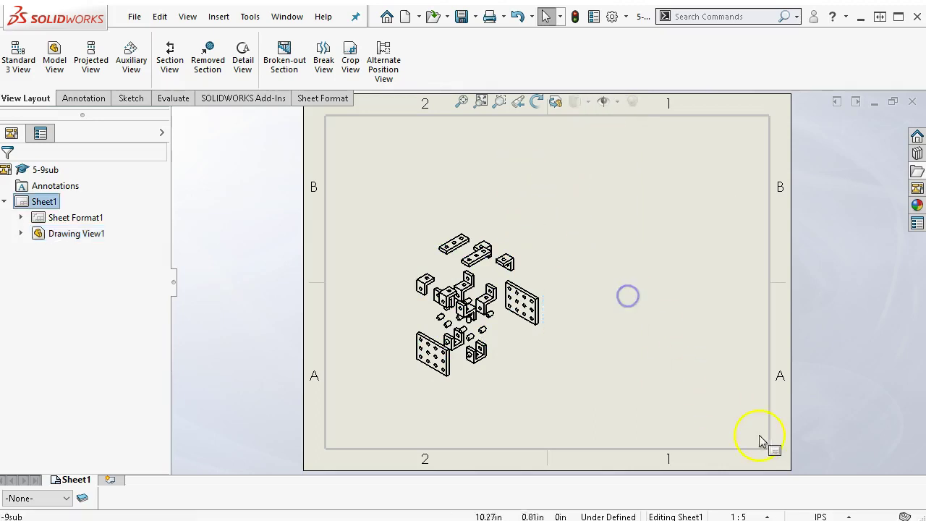
- Try a sheet scale of 1:2 and move the exploded view towards the middle of the sheet
{"action": "left_click", "coordinate": [765, 517]}
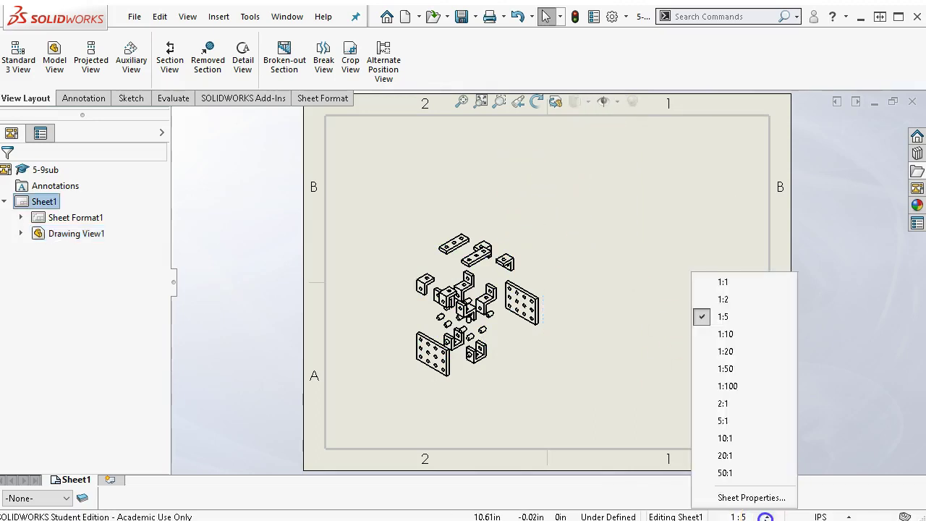
{"action": "left_click", "coordinate": [739, 301]}
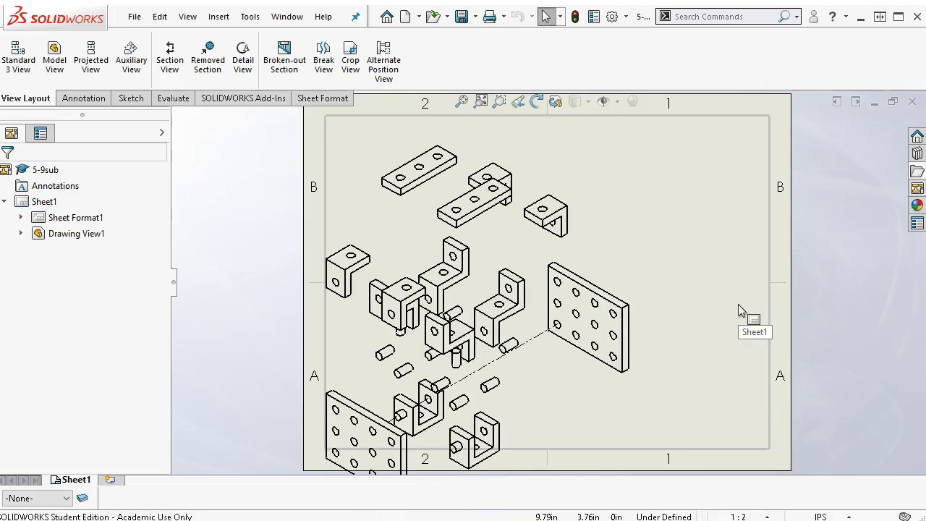
{"action": "left_click_drag", "start_coordinate": [646, 263], "coordinate": [697, 230]}
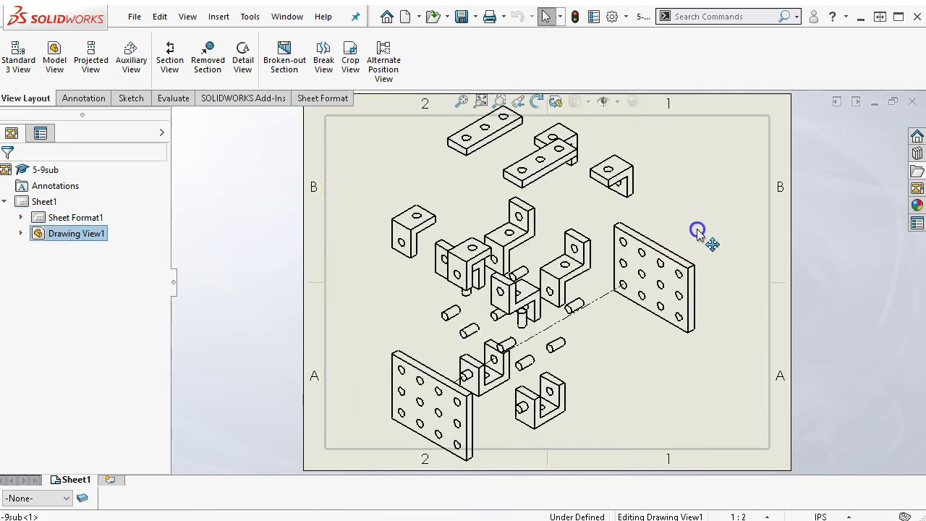
- Set the sheet scale to 1:5 and move the exploded view to the left half of the sheet
{"action": "left_click", "coordinate": [773, 516]}
{"action": "left_click", "coordinate": [739, 326]}
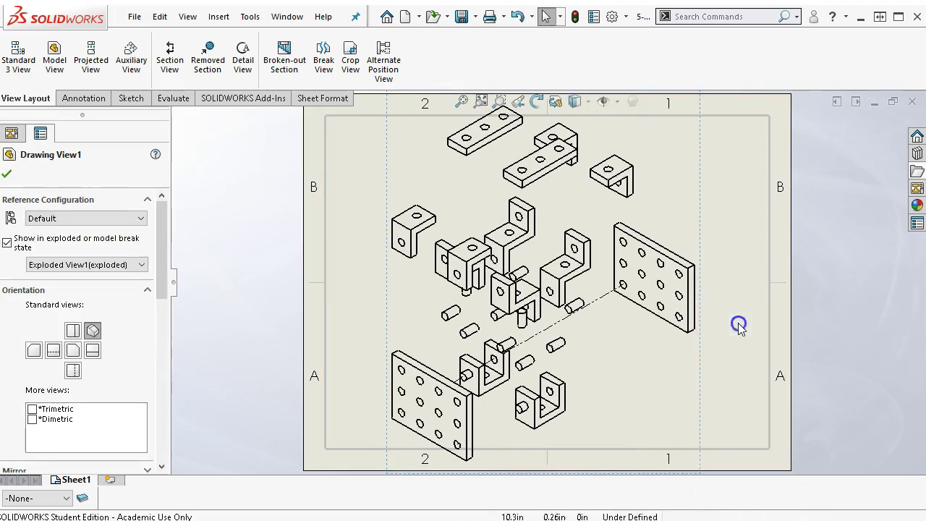
{"action": "mouse_move", "coordinate": [605, 319]}
{"action": "left_mouse_down"}
{"action": "mouse_move", "coordinate": [581, 346]}
{"action": "mouse_move", "coordinate": [506, 370]}
{"action": "mouse_move", "coordinate": [524, 377]}
{"action": "left_mouse_up"}
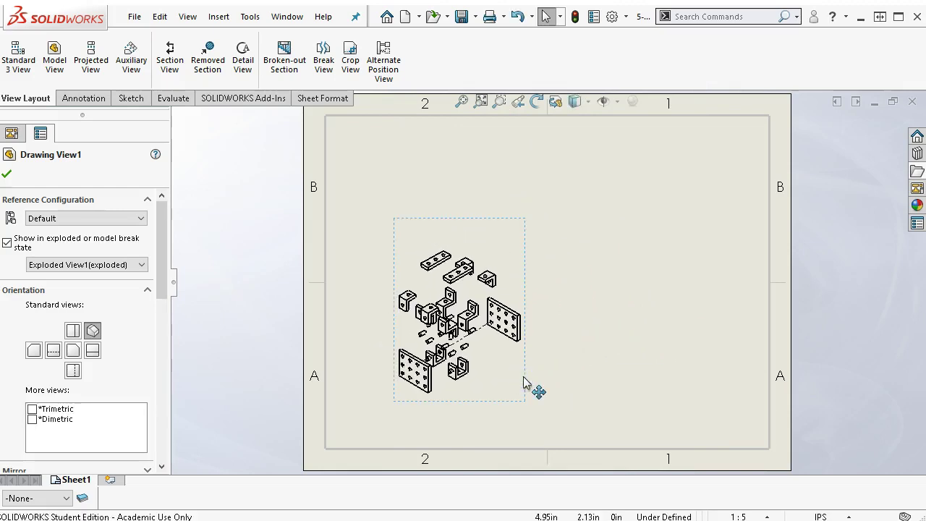
- Copy the exploded view and position the copy level with the original on the right half of the sheet
{"action": "left_click", "coordinate": [511, 373]}
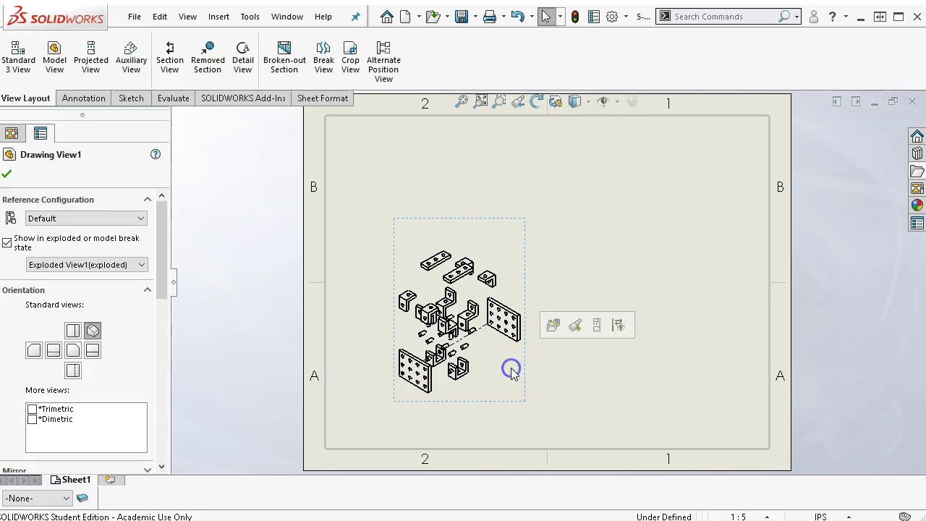
{"action": "left_click", "coordinate": [602, 370]}
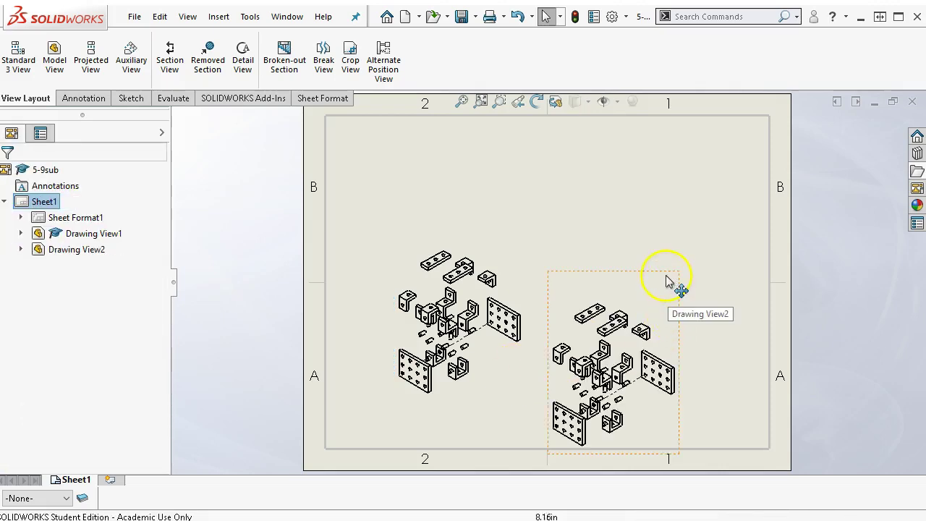
{"action": "left_click", "coordinate": [712, 226]}
{"action": "left_click_drag", "start_coordinate": [711, 224], "coordinate": [714, 224]}
{"action": "left_click", "coordinate": [703, 239]}
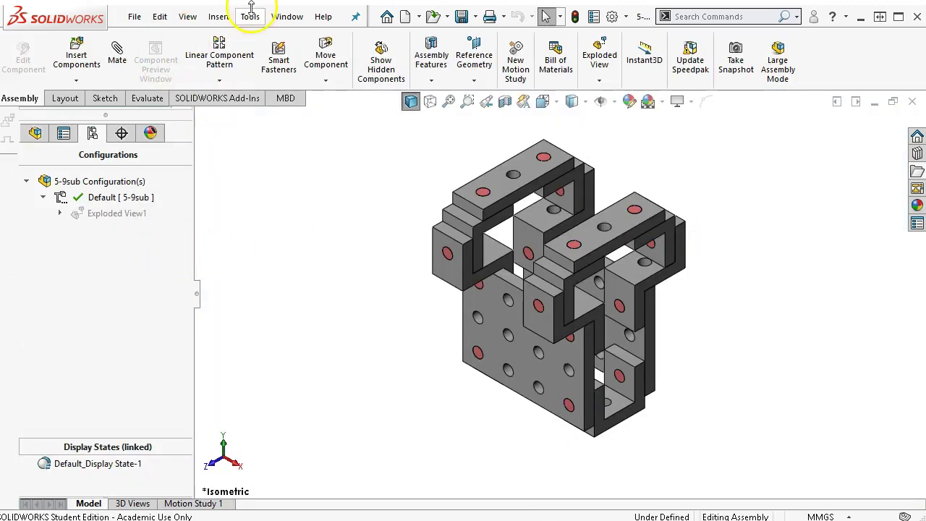
{"action": "left_click", "coordinate": [287, 18]}
{"action": "left_click", "coordinate": [325, 211]}
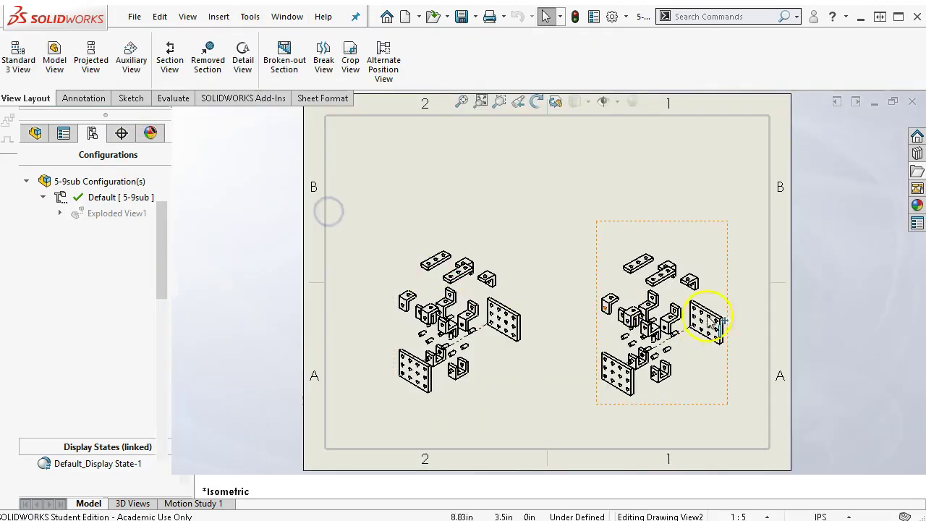
- Show the copied view unexploded near the sheet's lower-right corner and move the exploded view to the upper-left corner of the sheet
{"action": "left_click", "coordinate": [713, 318]}
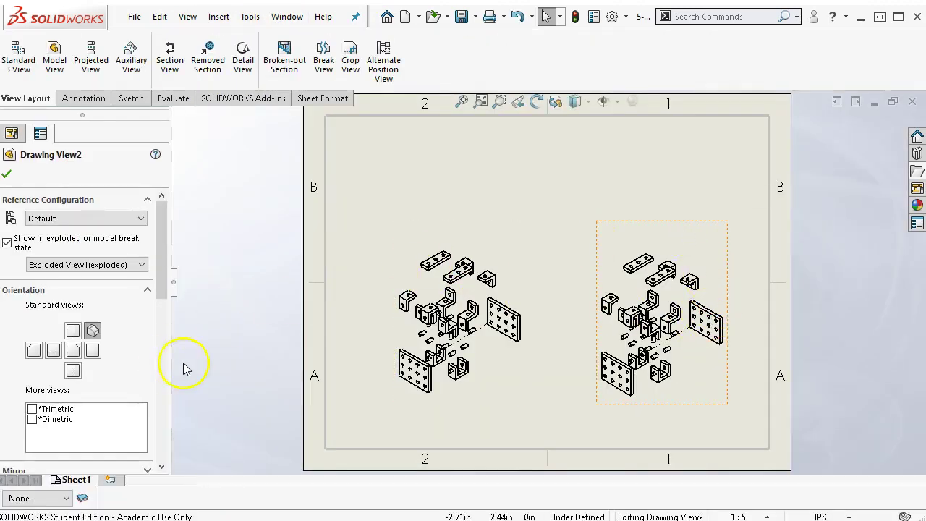
{"action": "left_click", "coordinate": [7, 245]}
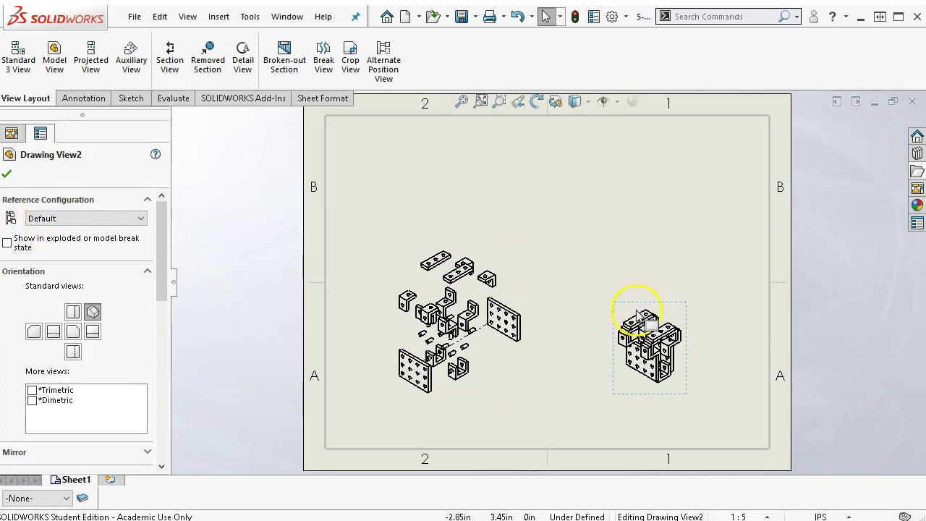
{"action": "mouse_move", "coordinate": [645, 304]}
{"action": "left_mouse_down"}
{"action": "mouse_move", "coordinate": [684, 311]}
{"action": "mouse_move", "coordinate": [672, 324]}
{"action": "left_mouse_up"}
{"action": "right_click", "coordinate": [481, 240]}
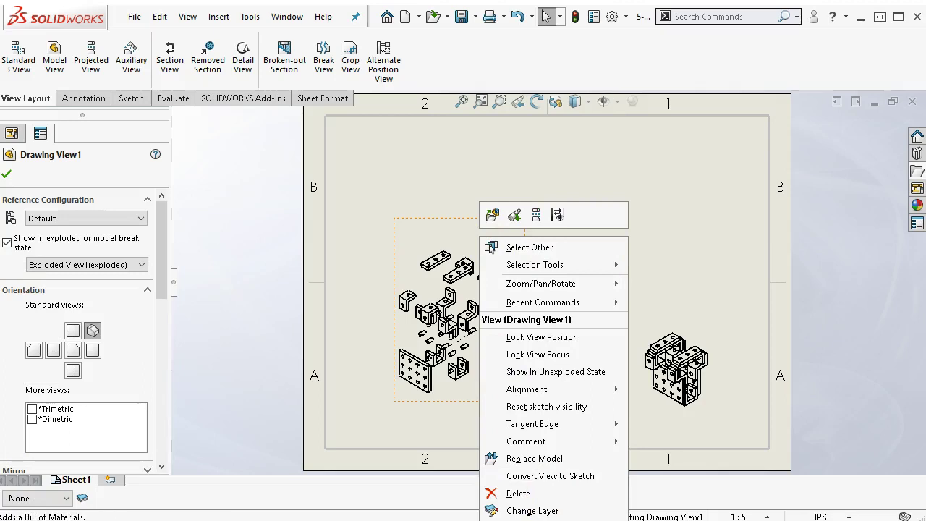
{"action": "mouse_move", "coordinate": [413, 192]}
{"action": "left_mouse_down"}
{"action": "mouse_move", "coordinate": [412, 201]}
{"action": "mouse_move", "coordinate": [351, 136]}
{"action": "mouse_move", "coordinate": [348, 95]}
{"action": "left_mouse_up"}
- Insert a top-level-only Bill of Materials for the exploded view from the bom-standard template, placed at the sheet border's lower-left corner
{"action": "right_click", "coordinate": [366, 105]}
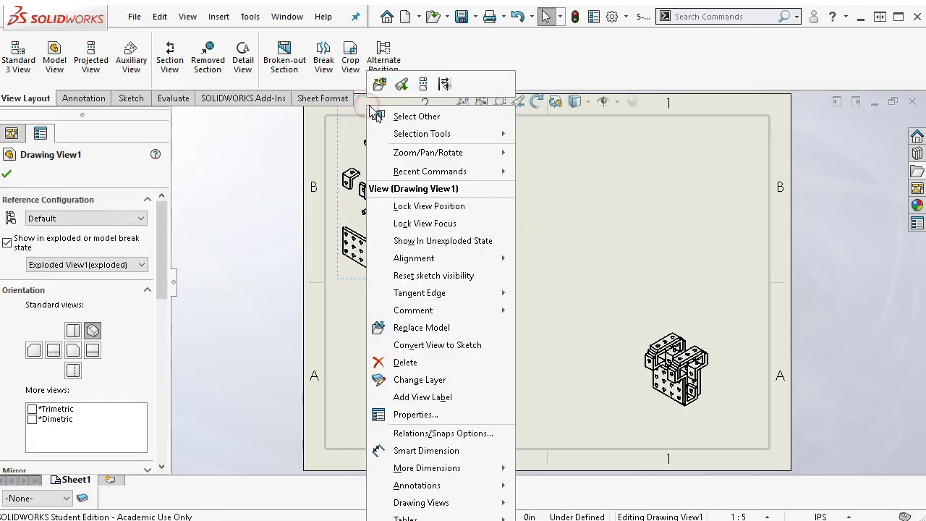
{"action": "mouse_move", "coordinate": [443, 519]}
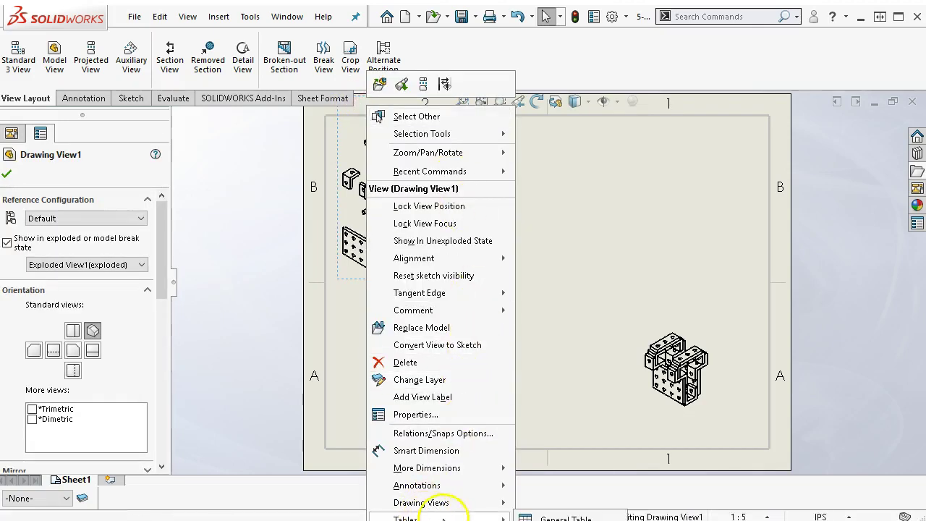
{"action": "left_click", "coordinate": [571, 520]}
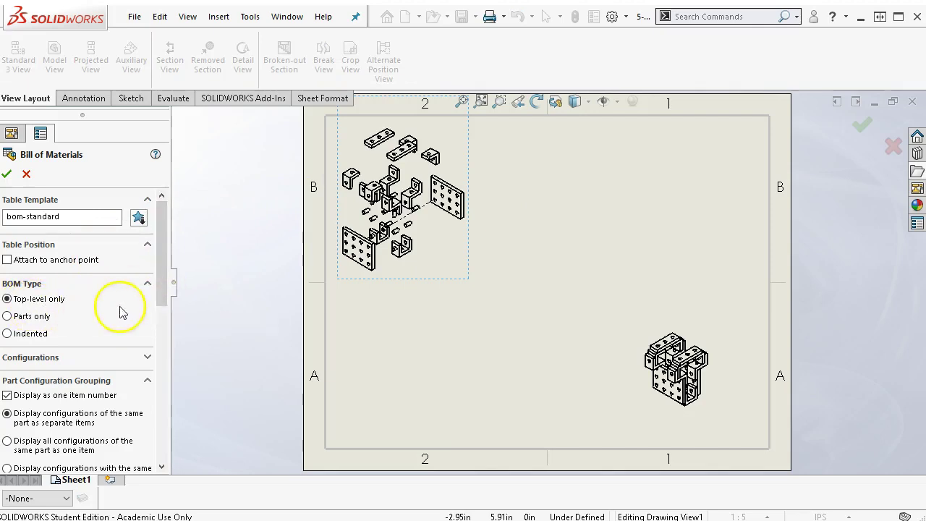
{"action": "left_click_drag", "start_coordinate": [161, 289], "coordinate": [162, 341]}
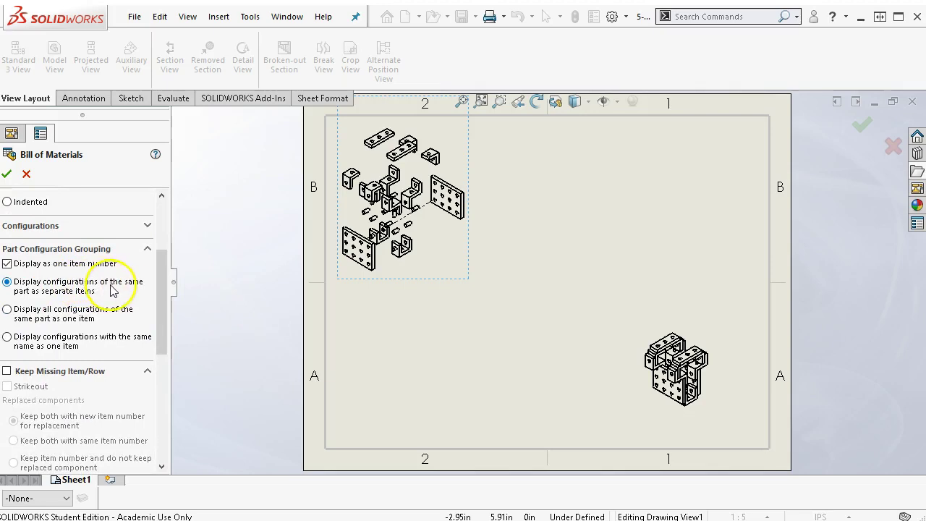
{"action": "left_click_drag", "start_coordinate": [166, 307], "coordinate": [180, 178]}
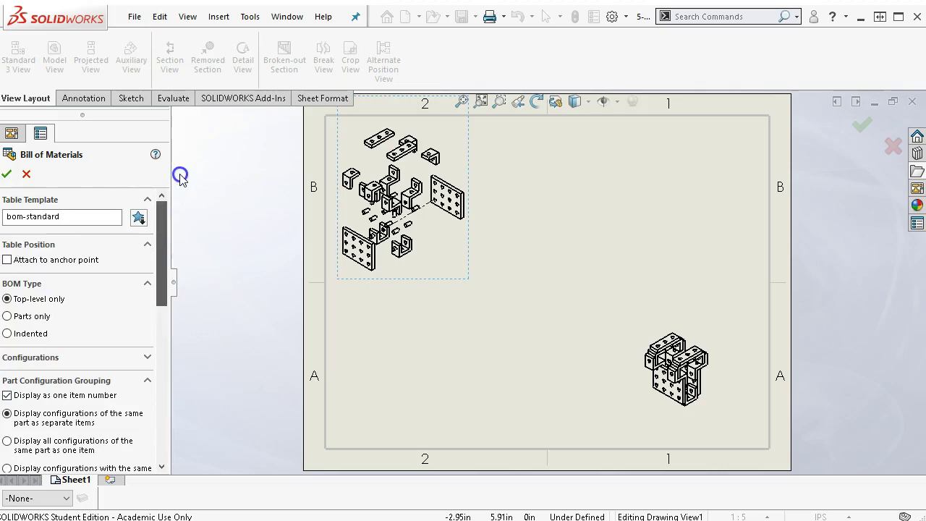
{"action": "left_click", "coordinate": [9, 171]}
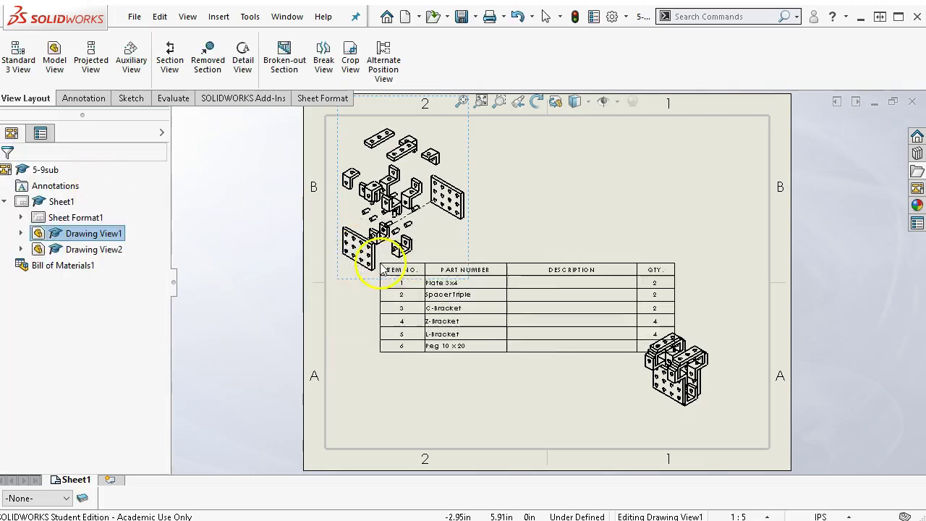
{"action": "left_click", "coordinate": [324, 371]}
{"action": "left_click", "coordinate": [470, 375]}
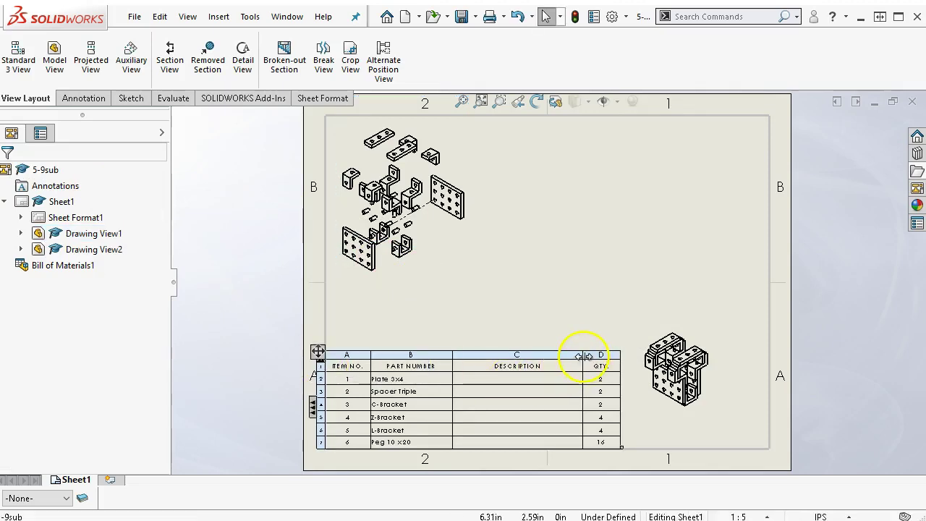
- Narrow the DESCRIPTION column of the Bill of Materials to fit its heading
{"action": "double_click", "coordinate": [582, 355]}
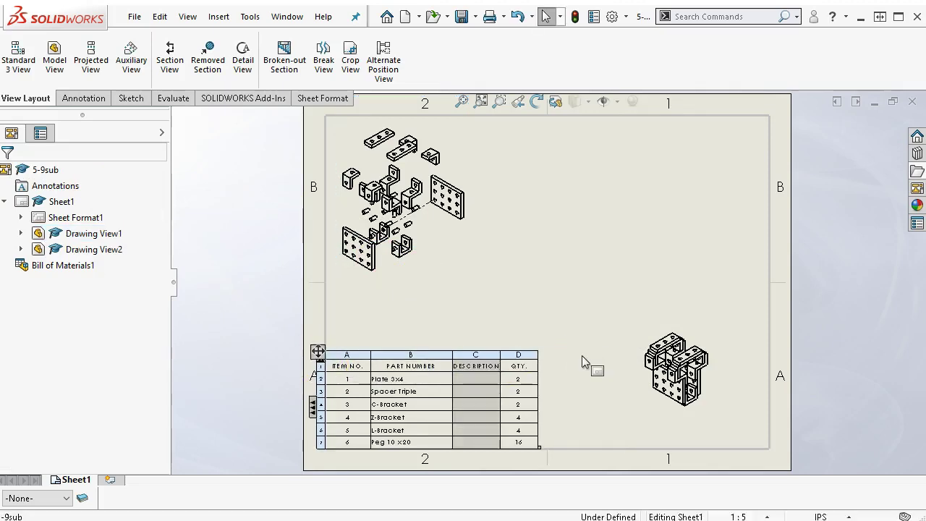
{"action": "left_click", "coordinate": [555, 384]}
{"action": "scroll", "coordinate": [422, 394], "scroll_direction": "down", "scroll_amount": 1}
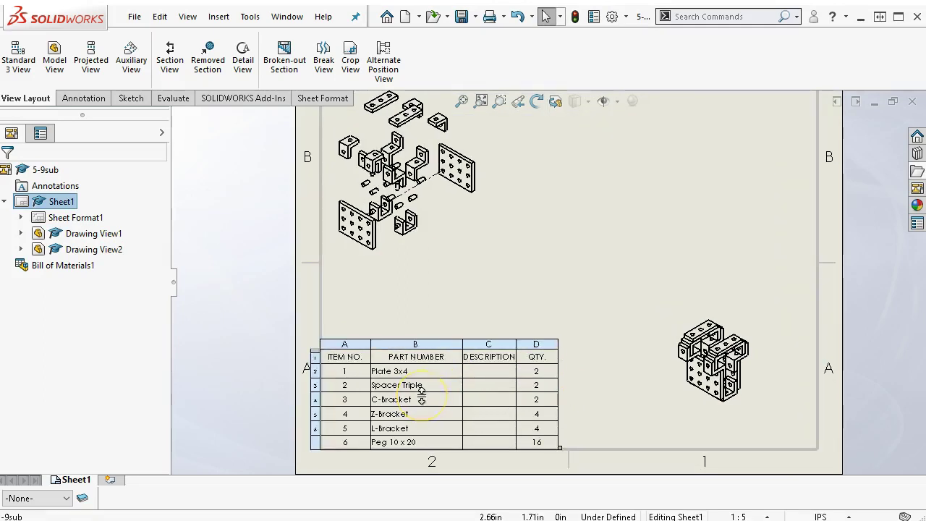
{"action": "scroll", "coordinate": [422, 394], "scroll_direction": "down", "scroll_amount": 2}
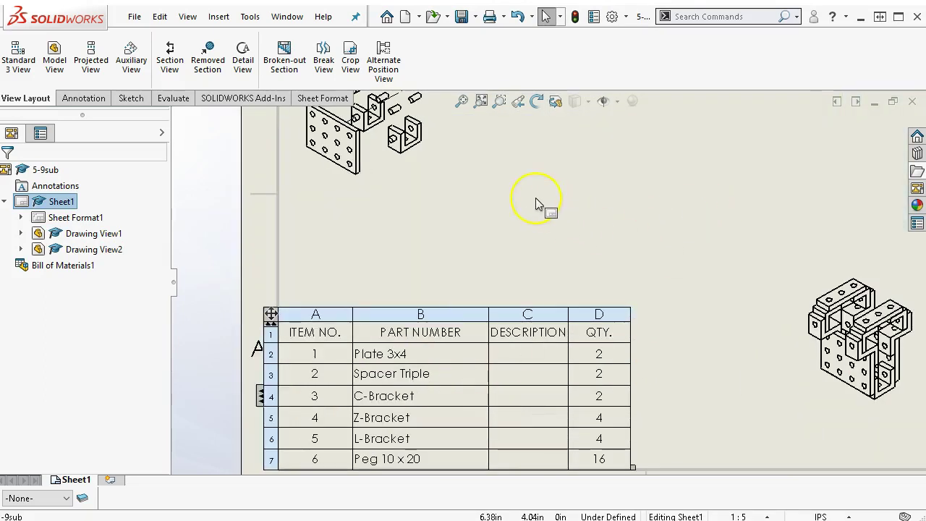
{"action": "scroll", "coordinate": [535, 198], "scroll_direction": "down", "scroll_amount": 1}
- Move the exploded view away from the sheet's upper-left corner so it sits clear above the Bill of Materials
{"action": "mouse_move", "coordinate": [482, 213]}
{"action": "left_mouse_down"}
{"action": "mouse_move", "coordinate": [689, 281]}
{"action": "mouse_move", "coordinate": [653, 299]}
{"action": "left_mouse_up"}
{"action": "scroll", "coordinate": [648, 261], "scroll_direction": "up", "scroll_amount": 3}
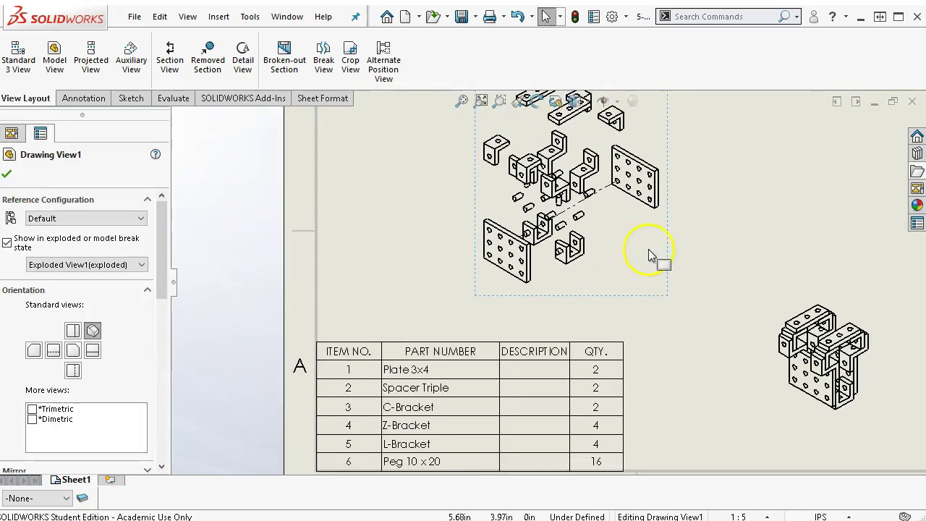
{"action": "scroll", "coordinate": [626, 243], "scroll_direction": "down", "scroll_amount": 3}
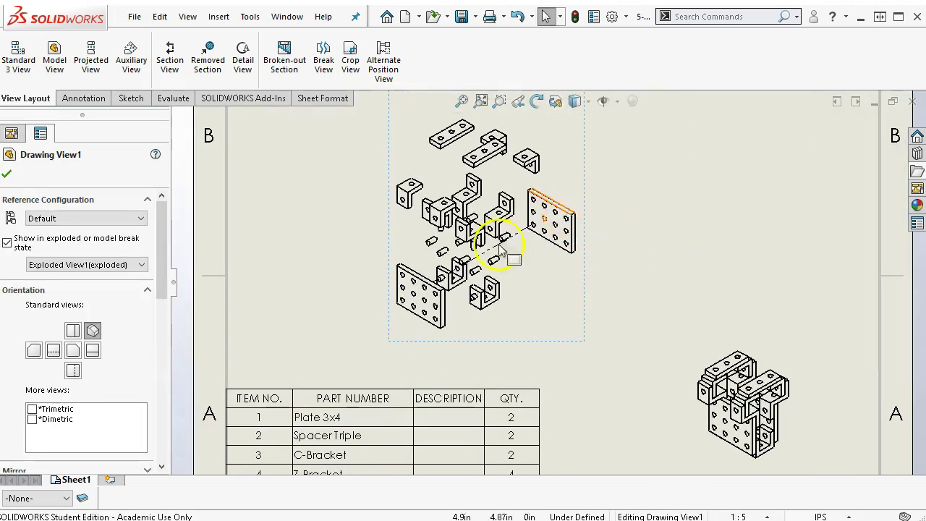
{"action": "scroll", "coordinate": [538, 242], "scroll_direction": "up", "scroll_amount": 3}
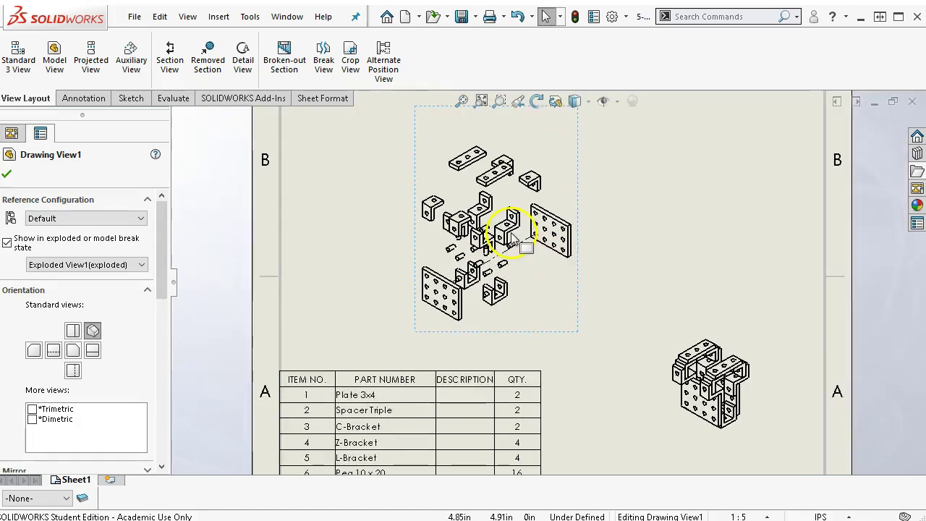
{"action": "left_click", "coordinate": [556, 288]}
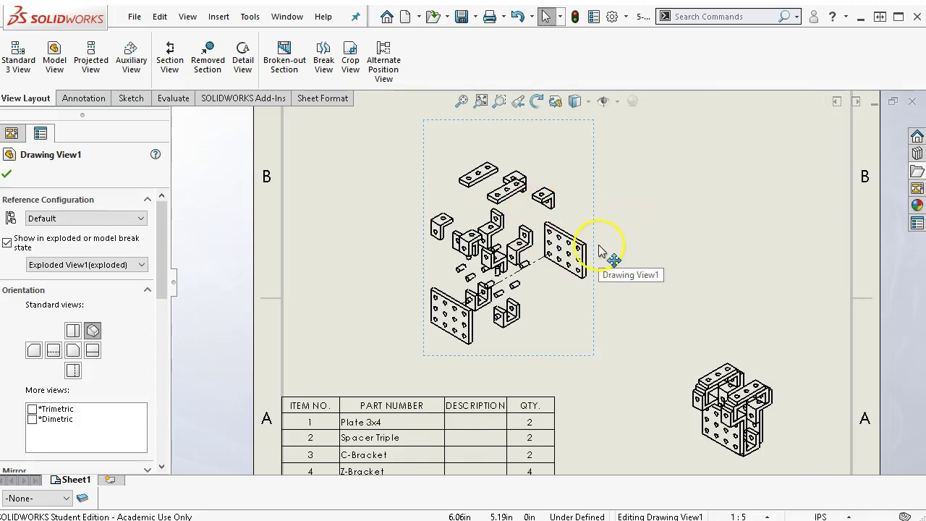
{"action": "left_click_drag", "start_coordinate": [593, 231], "coordinate": [591, 213]}
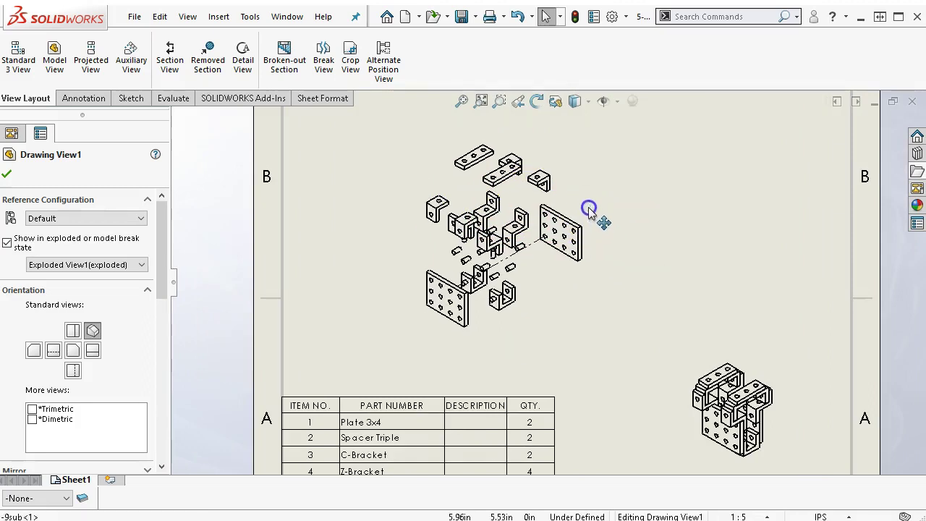
{"action": "left_click", "coordinate": [631, 234]}
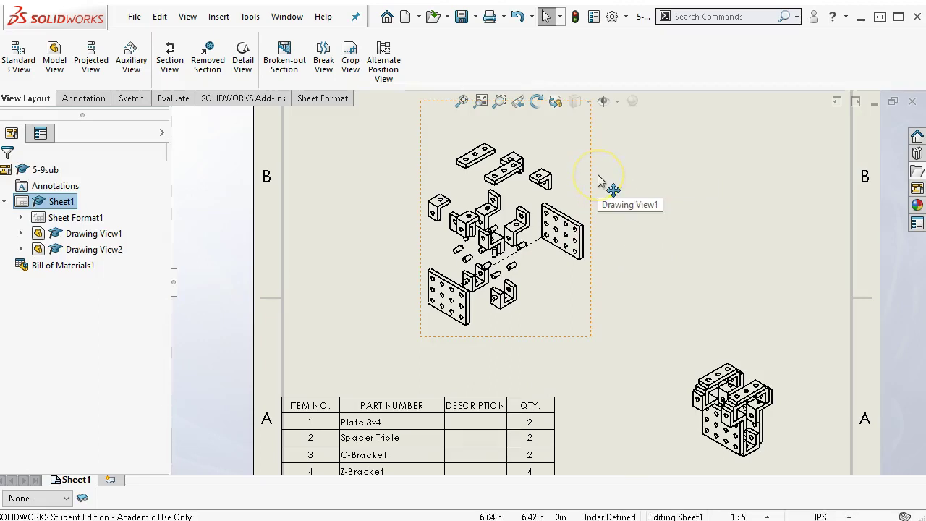
- Generate automatic balloons for the parts of the exploded view
{"action": "scroll", "coordinate": [598, 175], "scroll_direction": "up", "scroll_amount": 2}
{"action": "scroll", "coordinate": [598, 178], "scroll_direction": "down", "scroll_amount": 1}
{"action": "scroll", "coordinate": [533, 232], "scroll_direction": "down", "scroll_amount": 1}
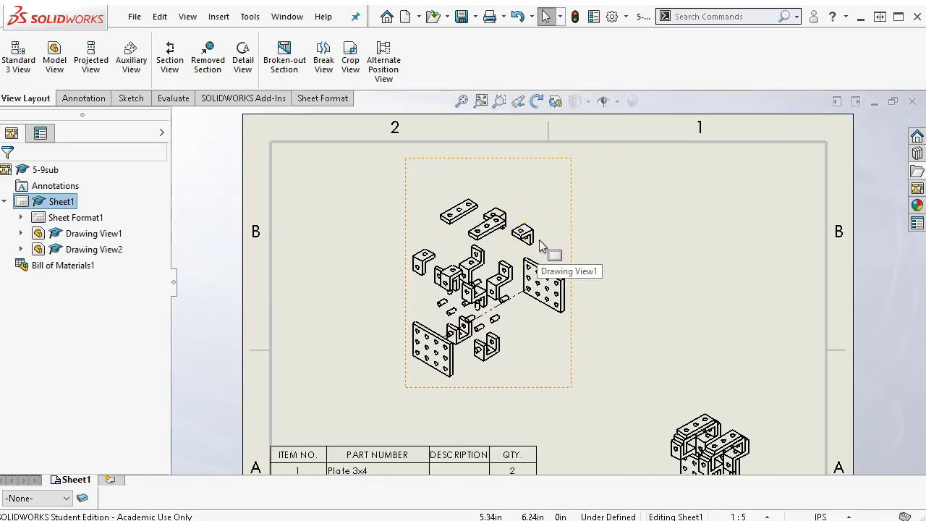
{"action": "left_click", "coordinate": [588, 253]}
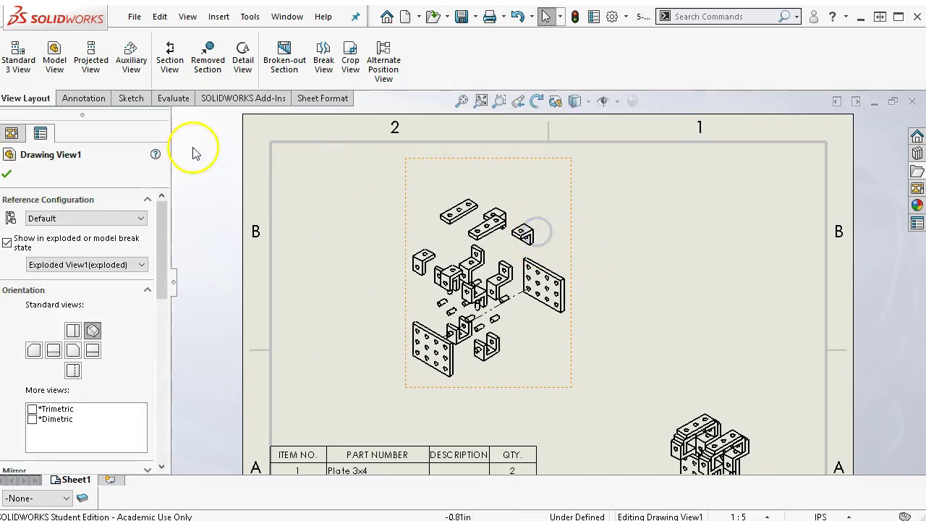
{"action": "left_click", "coordinate": [85, 99]}
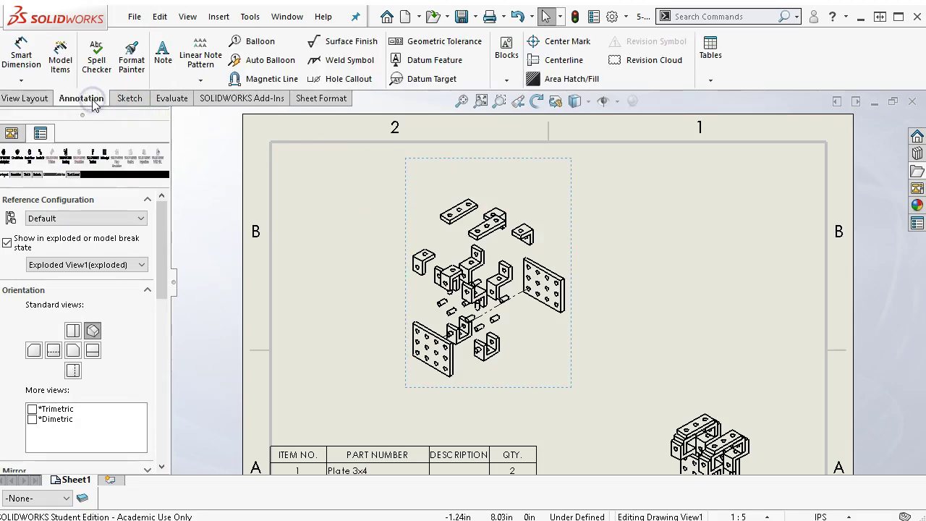
{"action": "left_click", "coordinate": [260, 63]}
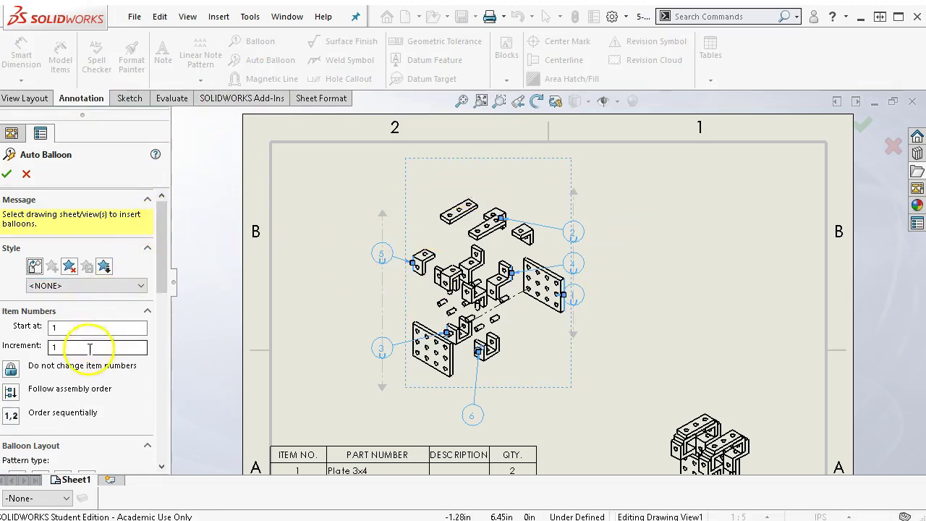
{"action": "left_click_drag", "start_coordinate": [163, 259], "coordinate": [165, 314]}
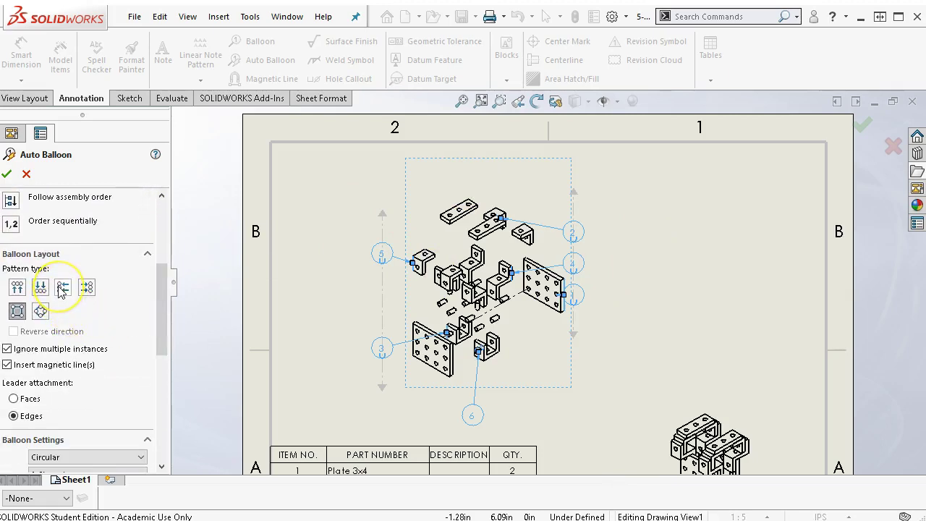
- Try the top, bottom, left, right and square layouts for the exploded view's balloons
{"action": "left_click", "coordinate": [18, 288]}
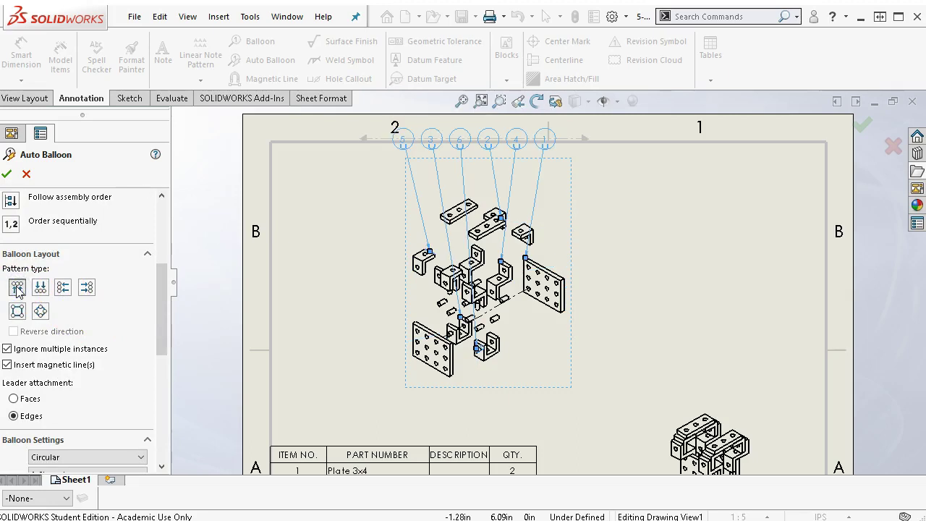
{"action": "left_click", "coordinate": [40, 289]}
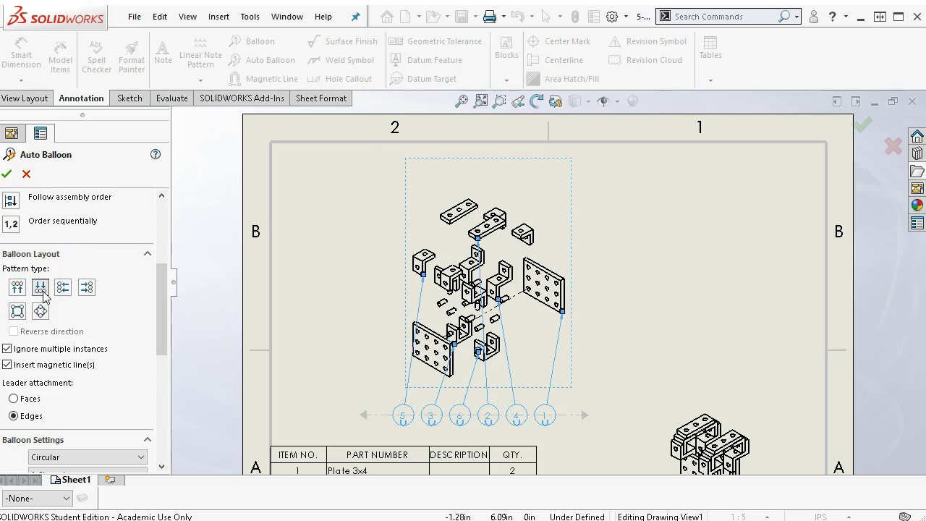
{"action": "left_click", "coordinate": [63, 288]}
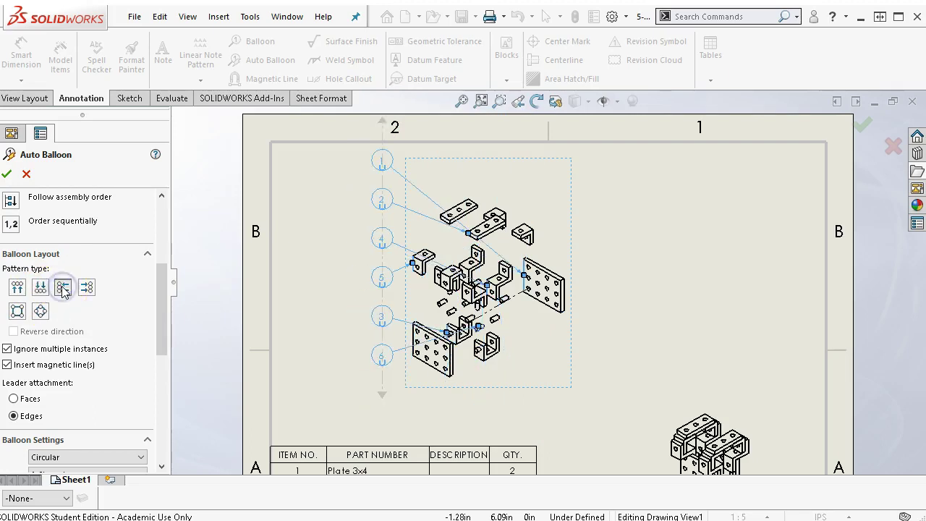
{"action": "left_click", "coordinate": [86, 288]}
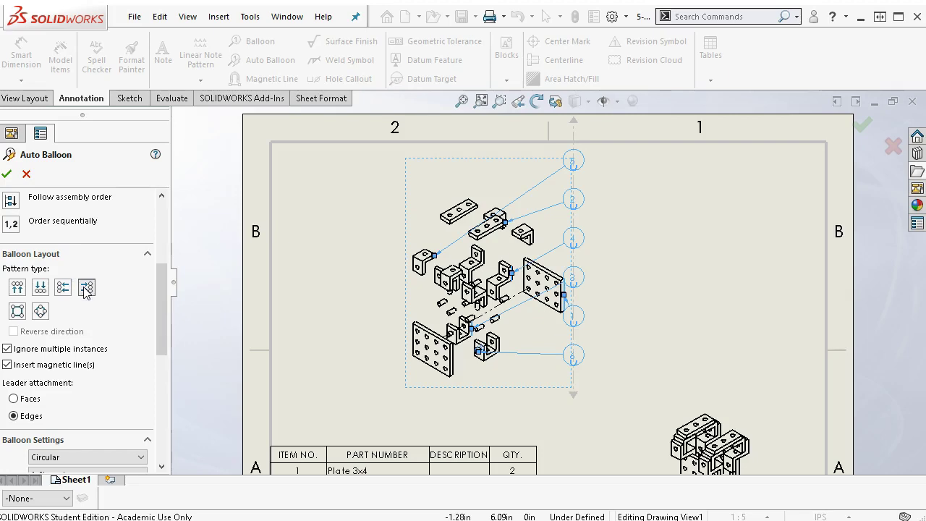
{"action": "left_click", "coordinate": [63, 288]}
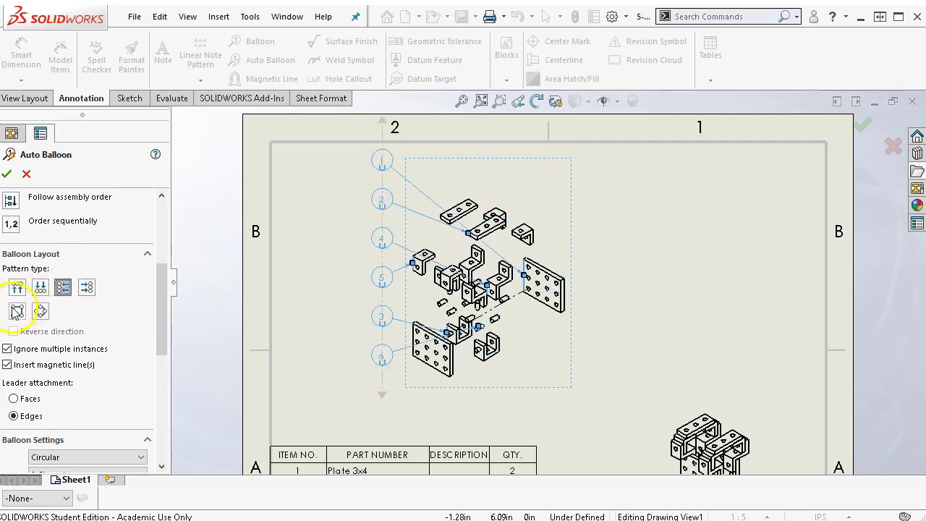
{"action": "left_click", "coordinate": [16, 311]}
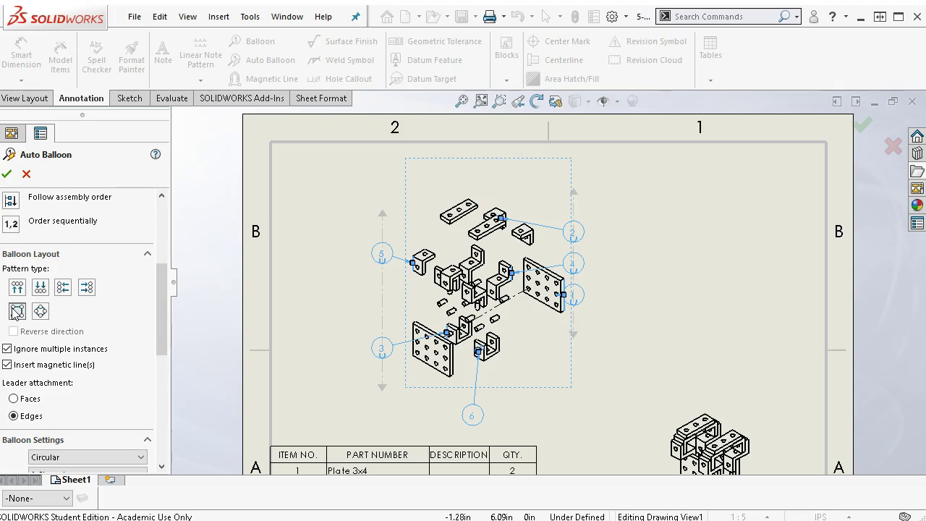
- Place the balloons in a circular layout close to the parts with leaders attached to edges, and shift the ballooned view slightly down-right
{"action": "left_click", "coordinate": [39, 313]}
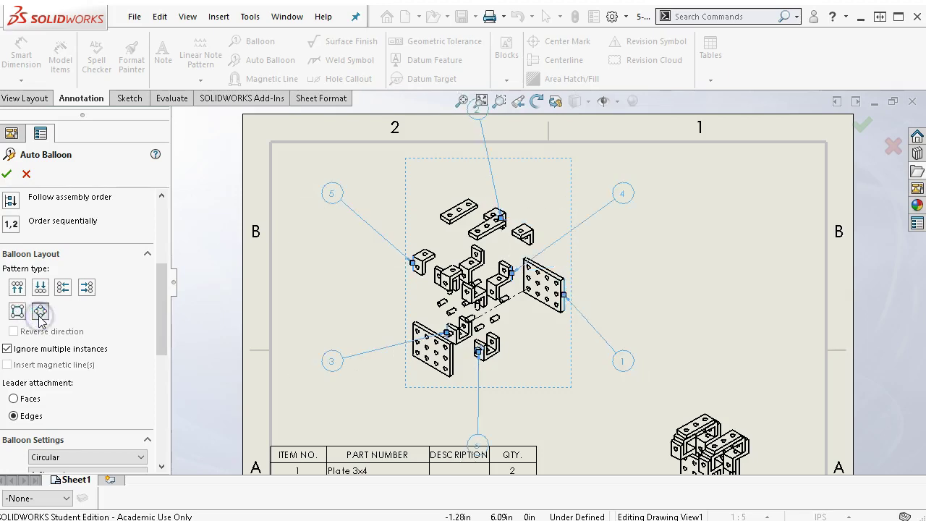
{"action": "left_click_drag", "start_coordinate": [646, 369], "coordinate": [593, 293]}
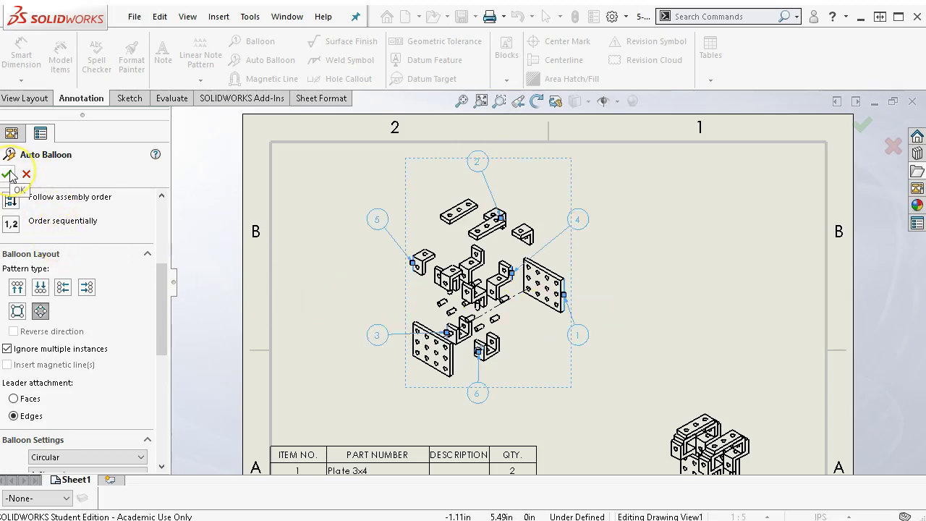
{"action": "left_click", "coordinate": [20, 416]}
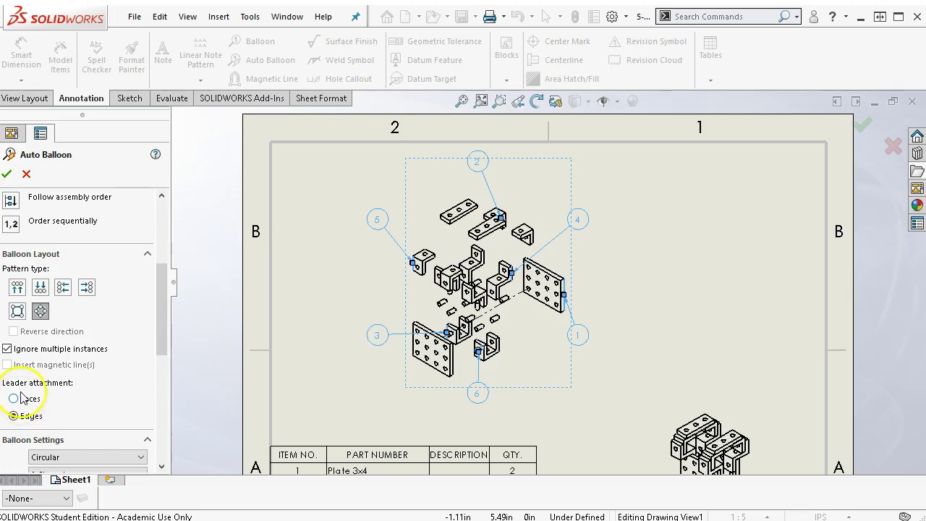
{"action": "left_click", "coordinate": [8, 177]}
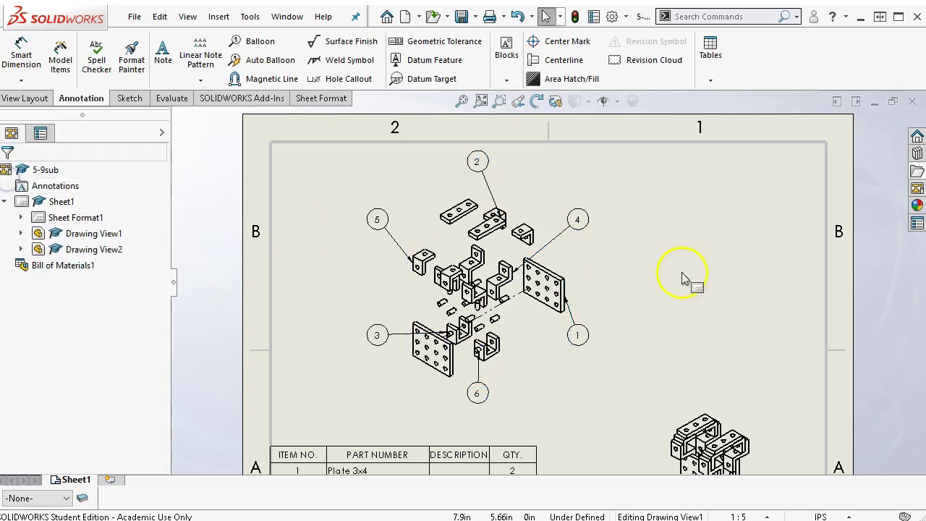
{"action": "left_click_drag", "start_coordinate": [576, 284], "coordinate": [600, 293]}
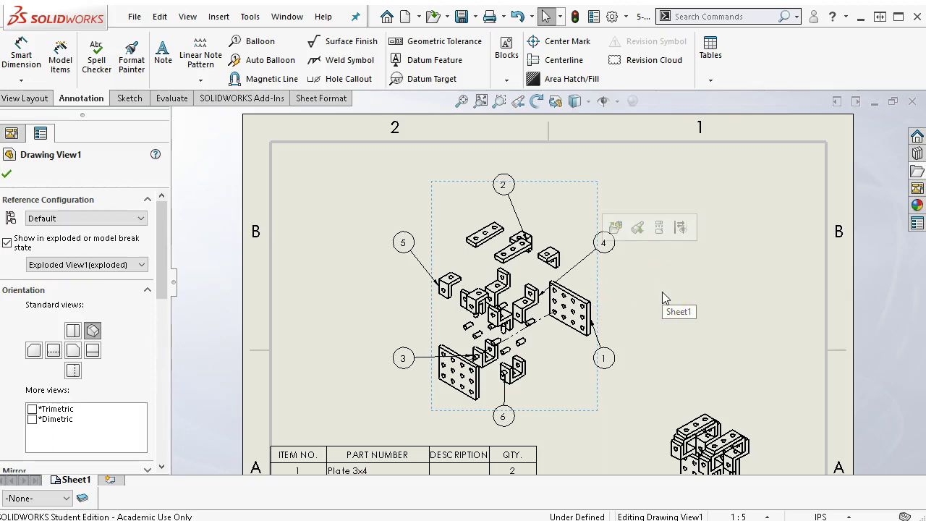
- Move the Bill of Materials to the sheet's upper-right corner, the exploded view to the centre-left, and raise the collapsed view
{"action": "left_click", "coordinate": [461, 102]}
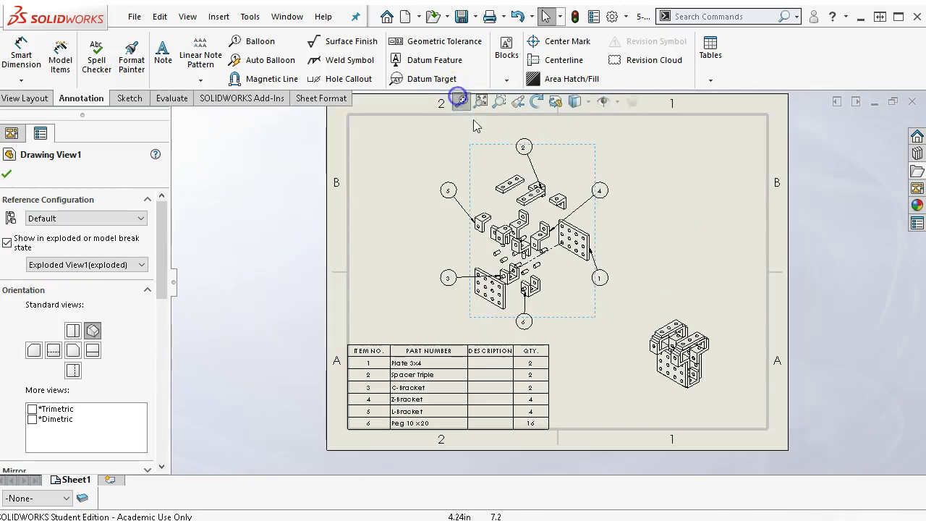
{"action": "left_click_drag", "start_coordinate": [563, 315], "coordinate": [453, 321]}
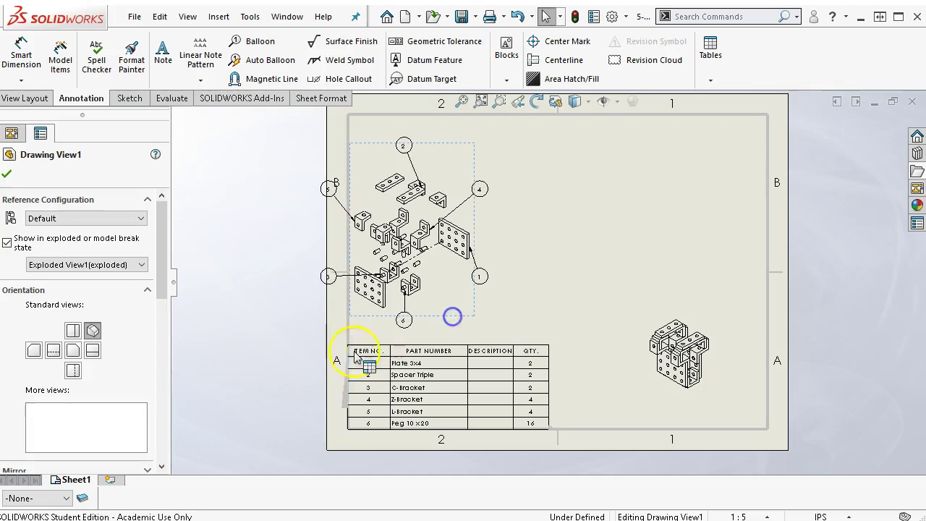
{"action": "left_click_drag", "start_coordinate": [340, 338], "coordinate": [571, 120]}
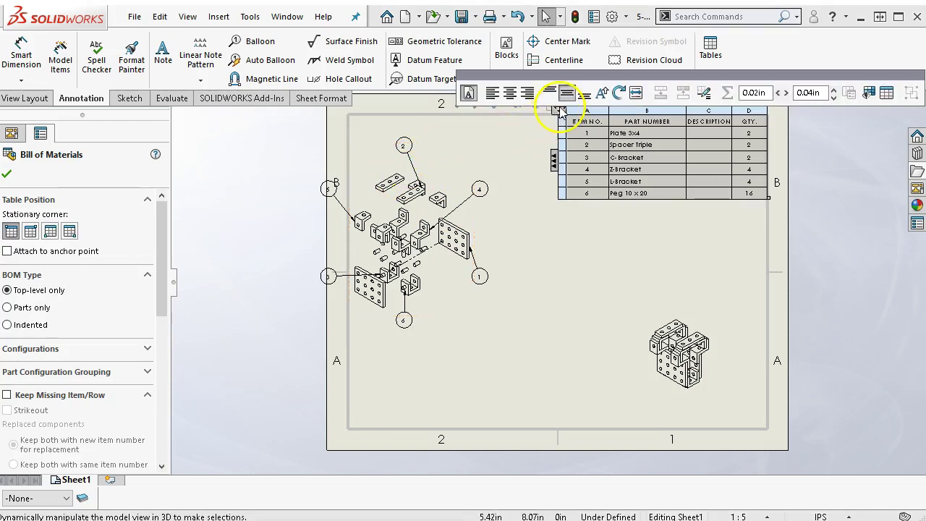
{"action": "mouse_move", "coordinate": [362, 152]}
{"action": "left_mouse_down"}
{"action": "mouse_move", "coordinate": [430, 210]}
{"action": "mouse_move", "coordinate": [457, 215]}
{"action": "left_mouse_up"}
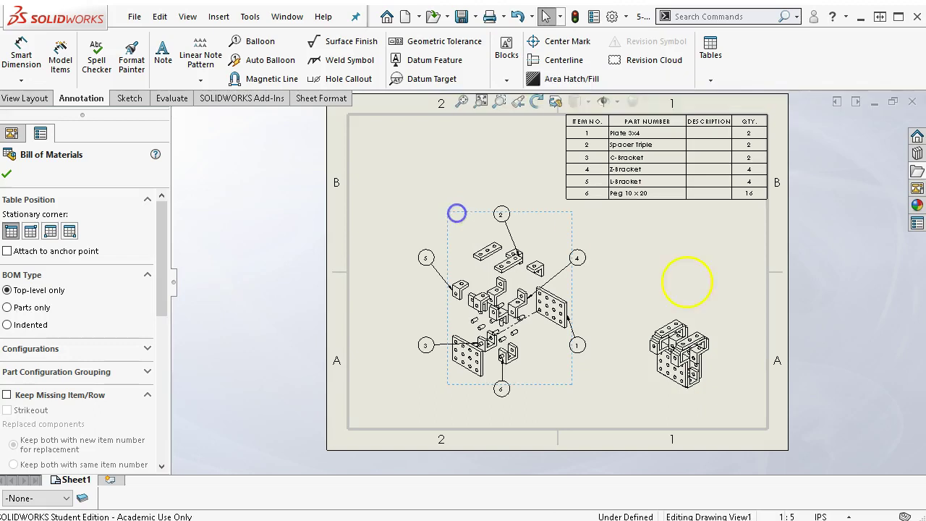
{"action": "mouse_move", "coordinate": [691, 318]}
{"action": "left_mouse_down"}
{"action": "mouse_move", "coordinate": [701, 246]}
{"action": "mouse_move", "coordinate": [693, 269]}
{"action": "left_mouse_up"}
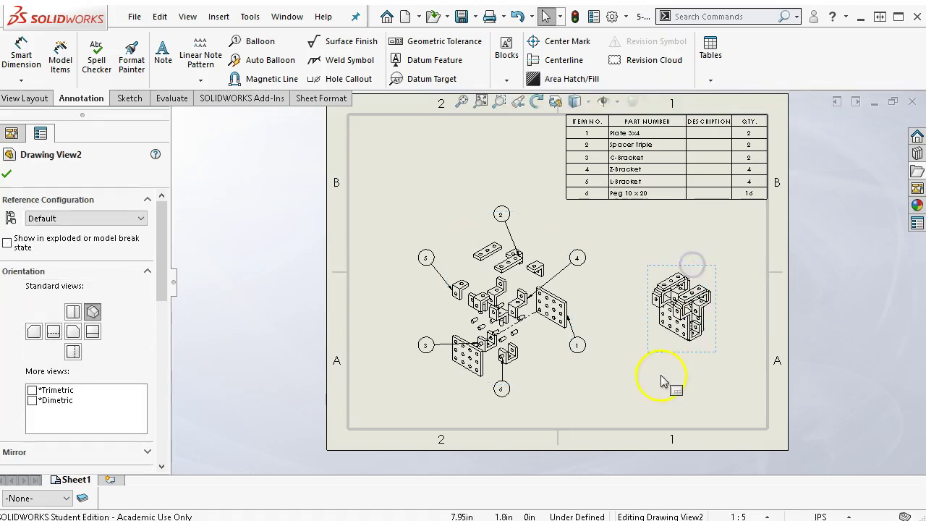
{"action": "left_click", "coordinate": [662, 376]}
- Switch to the 5-9sub assembly and create a Best Fit bounding box around it with Show Preview enabled
{"action": "left_click", "coordinate": [286, 16]}
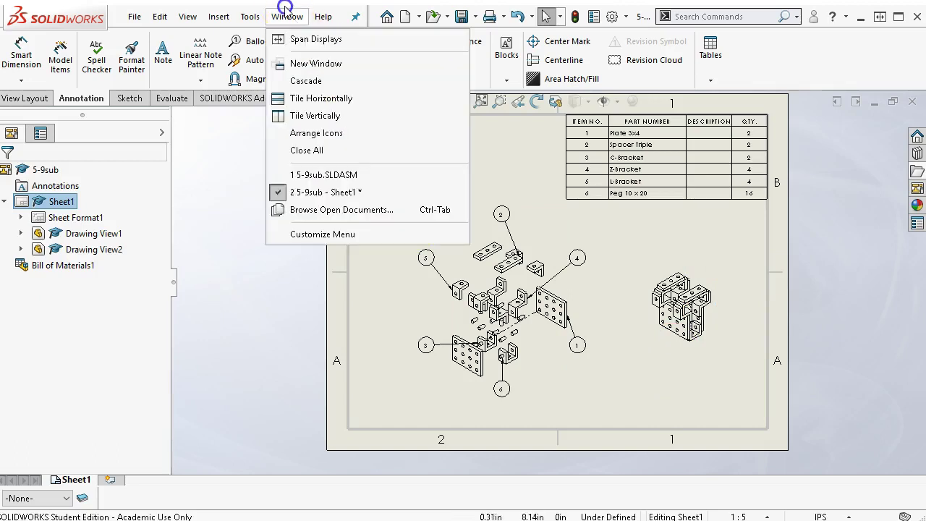
{"action": "left_click", "coordinate": [310, 182]}
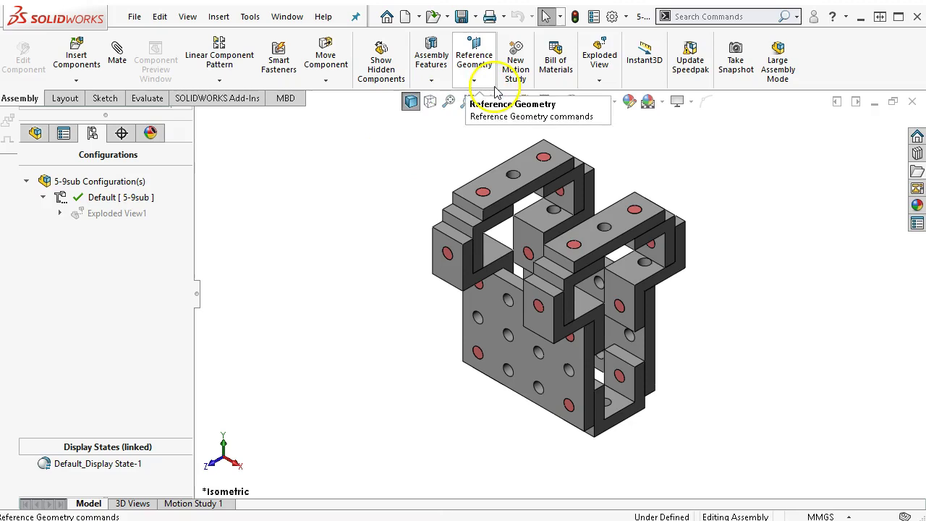
{"action": "left_click", "coordinate": [474, 80]}
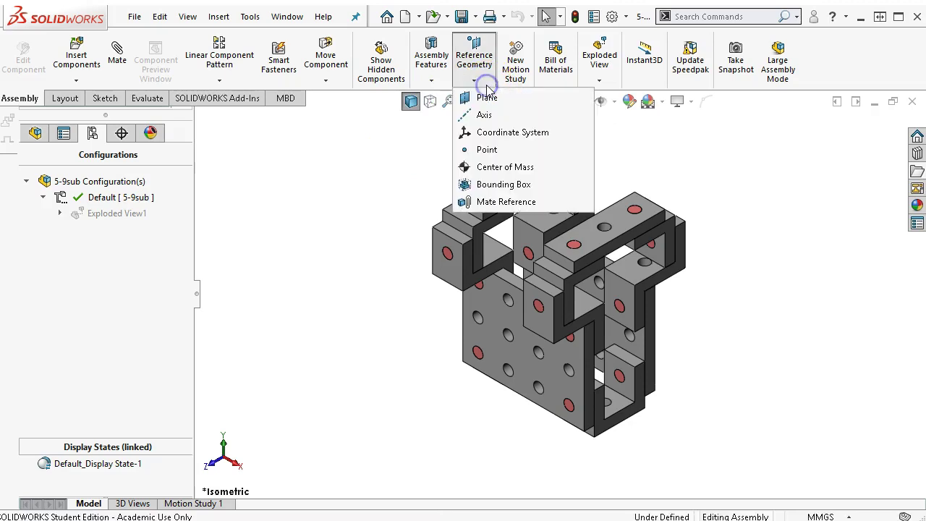
{"action": "left_click", "coordinate": [492, 184]}
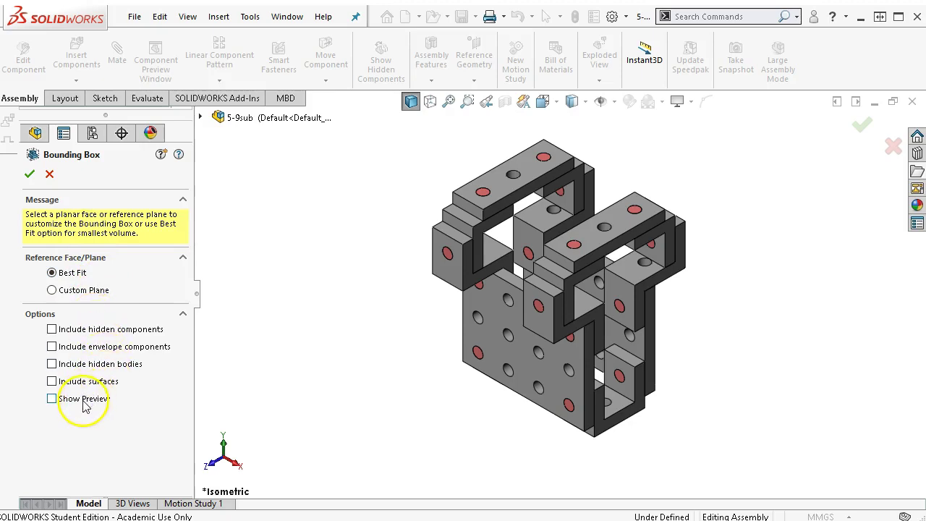
{"action": "left_click", "coordinate": [51, 399]}
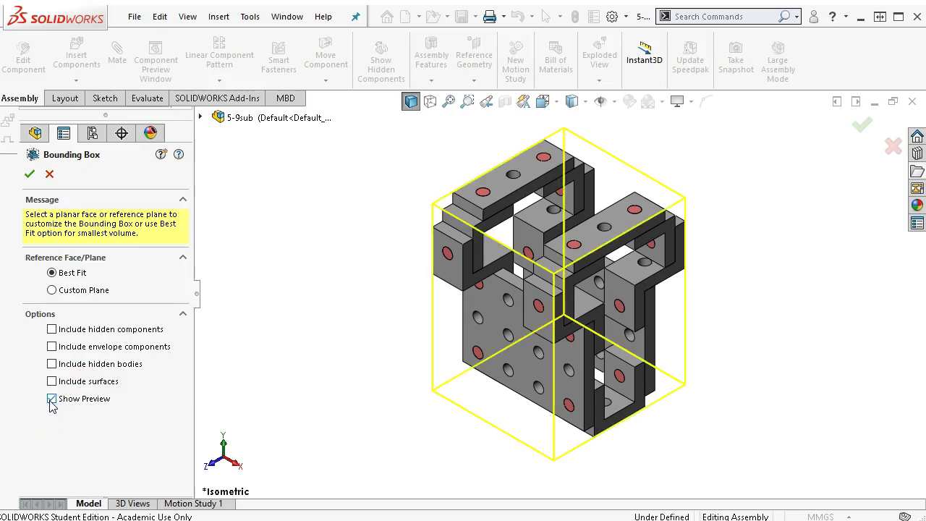
{"action": "left_click", "coordinate": [29, 174]}
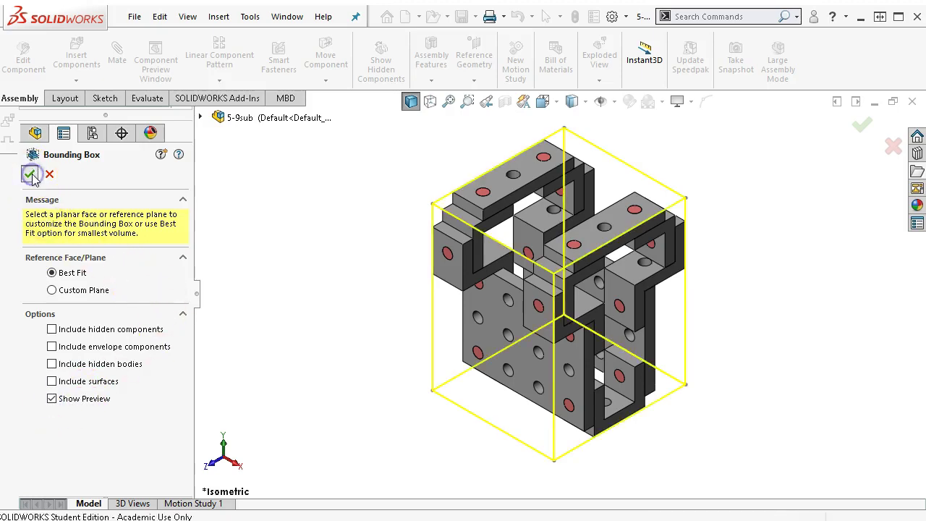
- Examine the bounding box from another angle, look for it in the feature tree and configurations, and restore the isometric view
{"action": "middle_click_drag", "start_coordinate": [406, 270], "coordinate": [427, 266]}
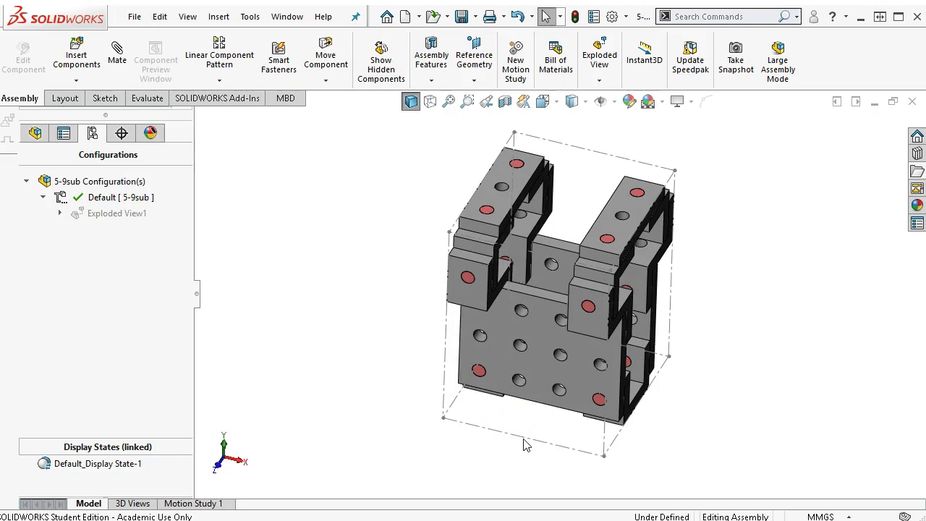
{"action": "left_click", "coordinate": [33, 133]}
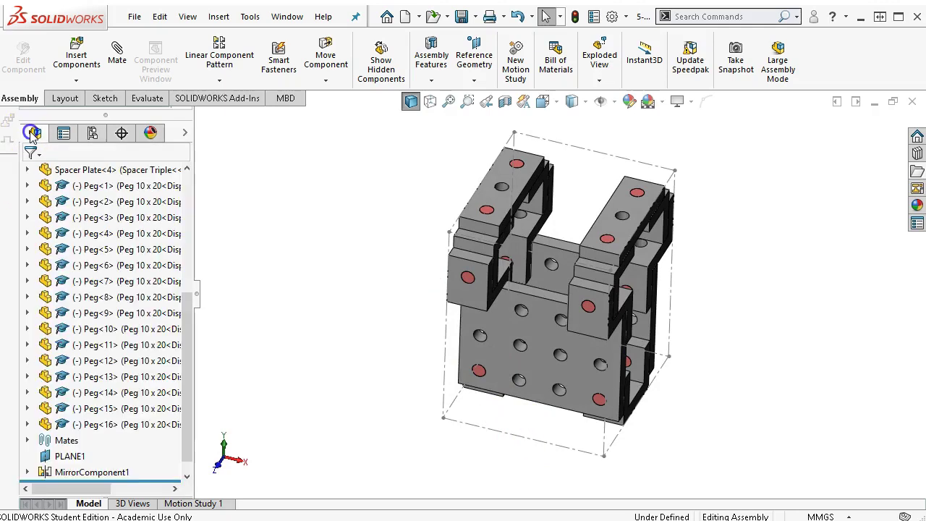
{"action": "left_click", "coordinate": [91, 133]}
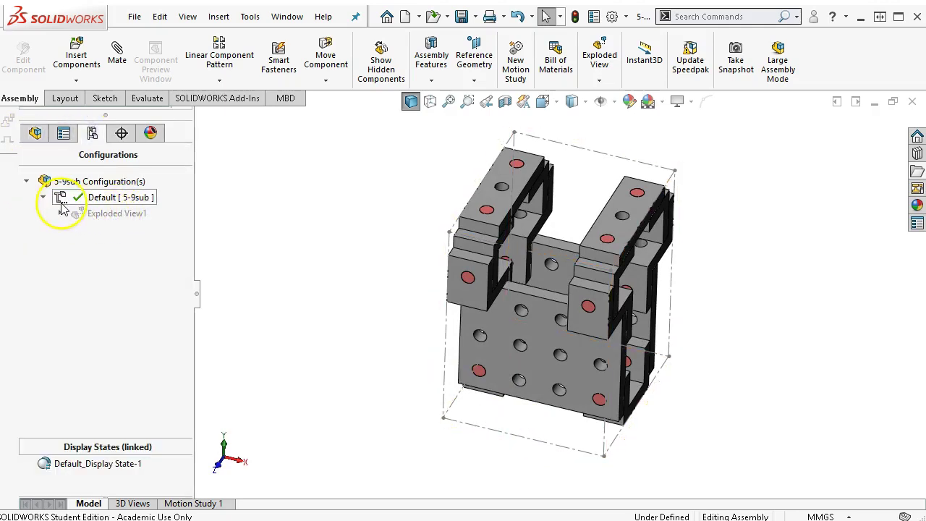
{"action": "left_click", "coordinate": [34, 133]}
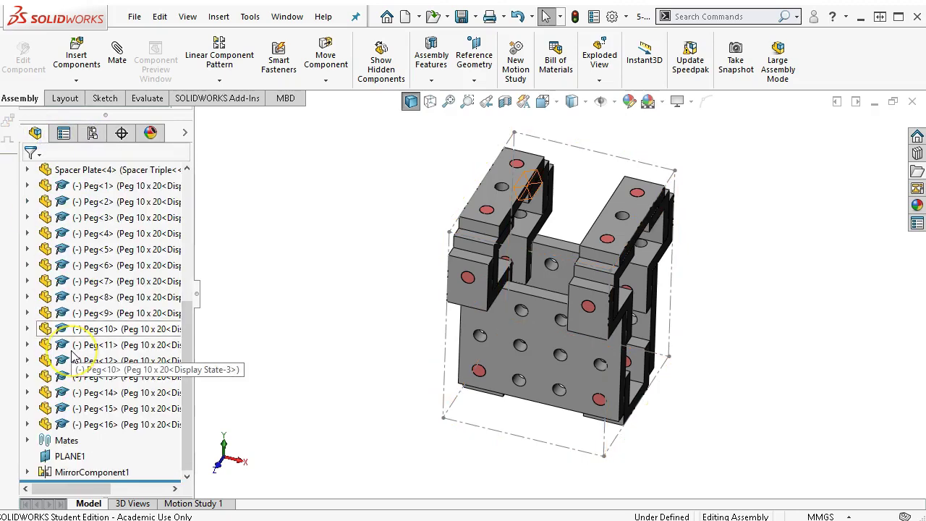
{"action": "scroll", "coordinate": [72, 354], "scroll_direction": "up", "scroll_amount": 1}
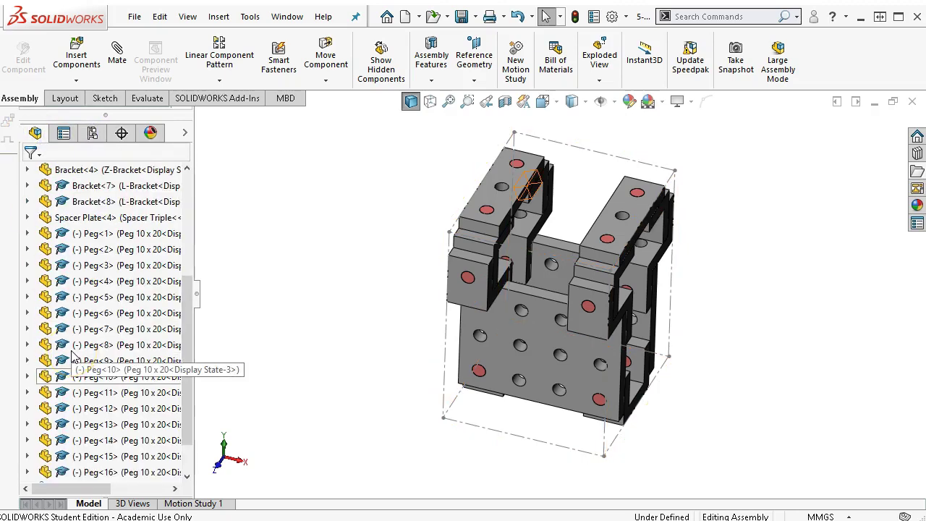
{"action": "right_click", "coordinate": [532, 440]}
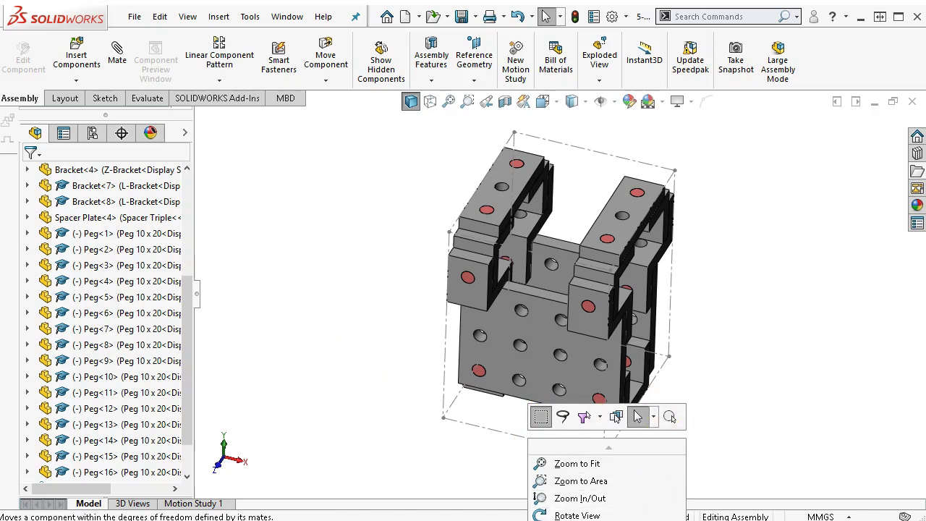
{"action": "left_click", "coordinate": [775, 290]}
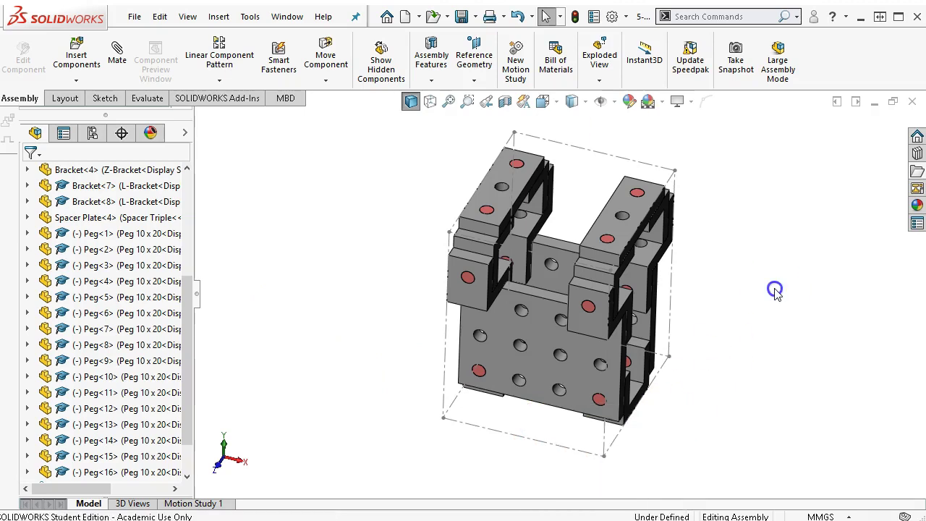
{"action": "key", "text": "ctrl+7"}
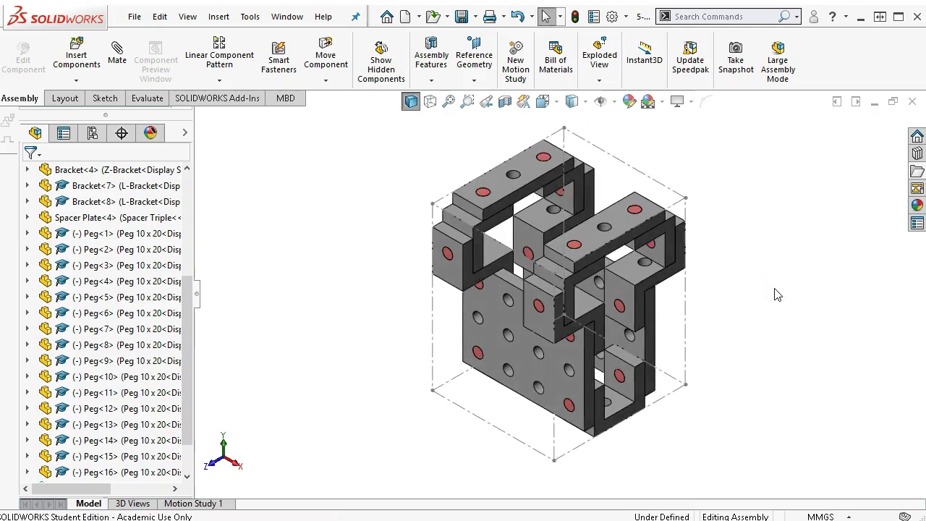
- Return to the 5-9sub drawing and check the collapsed view's properties for the bounding box display option
{"action": "left_click", "coordinate": [286, 16]}
{"action": "left_click", "coordinate": [325, 209]}
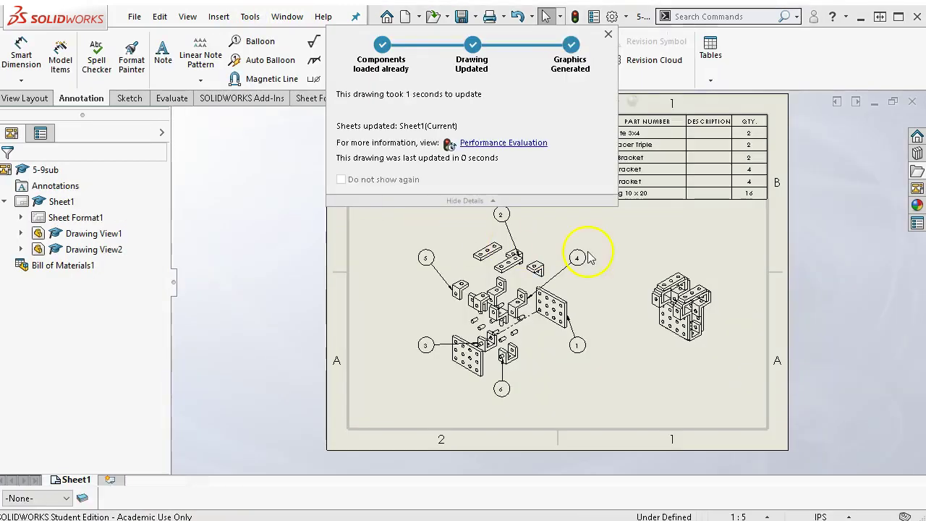
{"action": "left_click", "coordinate": [656, 274]}
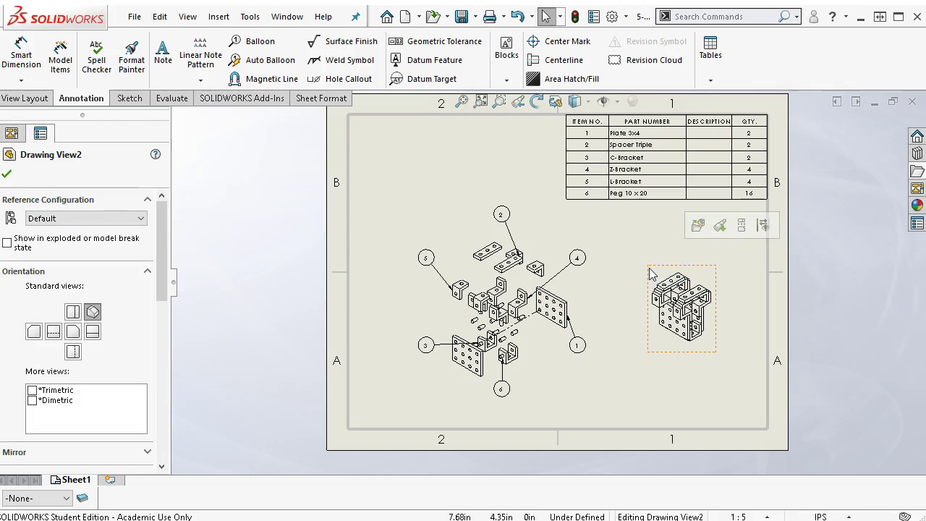
{"action": "left_click_drag", "start_coordinate": [161, 227], "coordinate": [170, 450]}
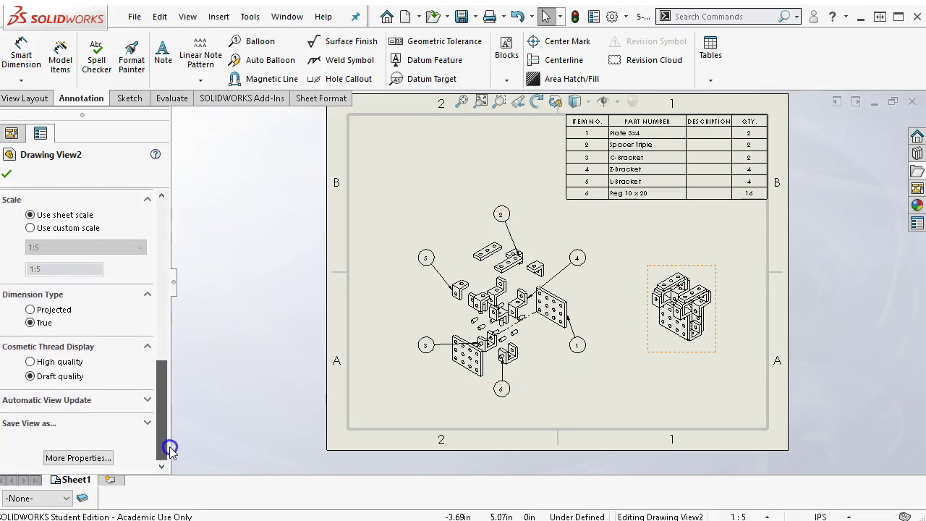
{"action": "left_click", "coordinate": [107, 459]}
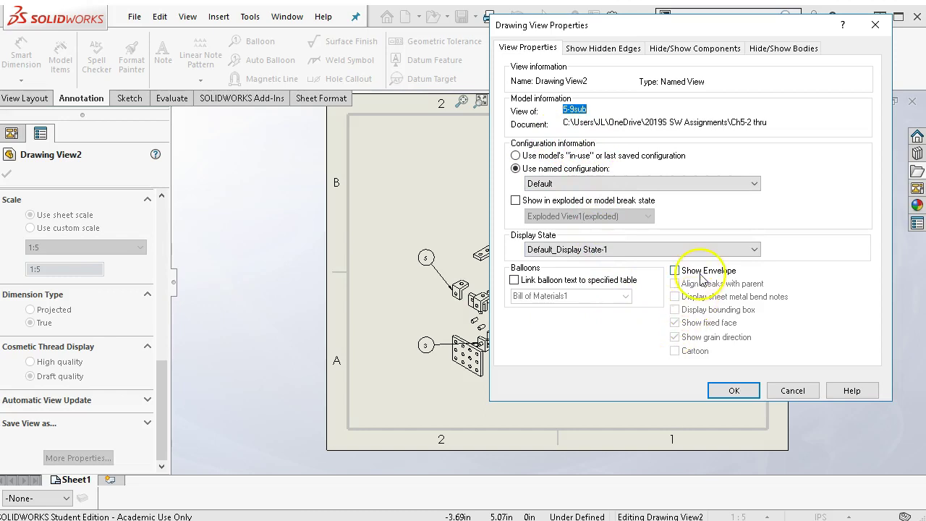
{"action": "left_click", "coordinate": [734, 390]}
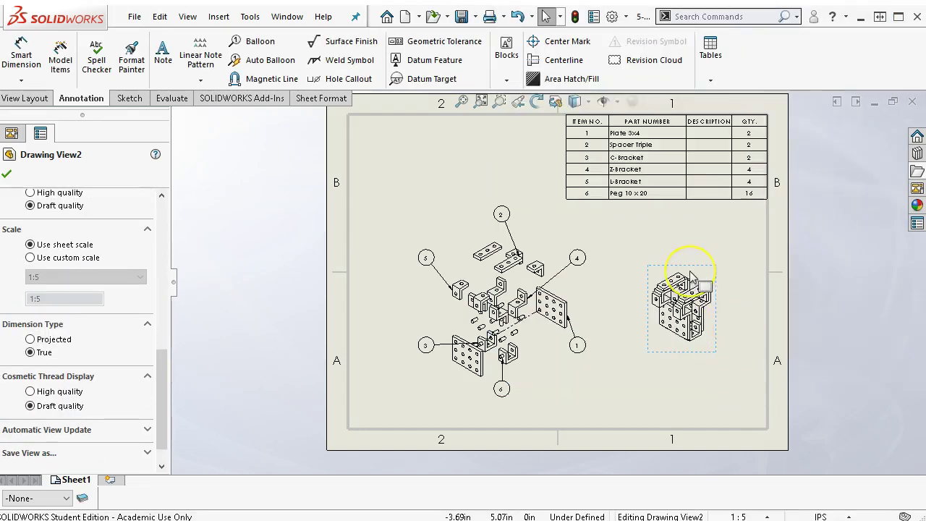
{"action": "left_click", "coordinate": [724, 246]}
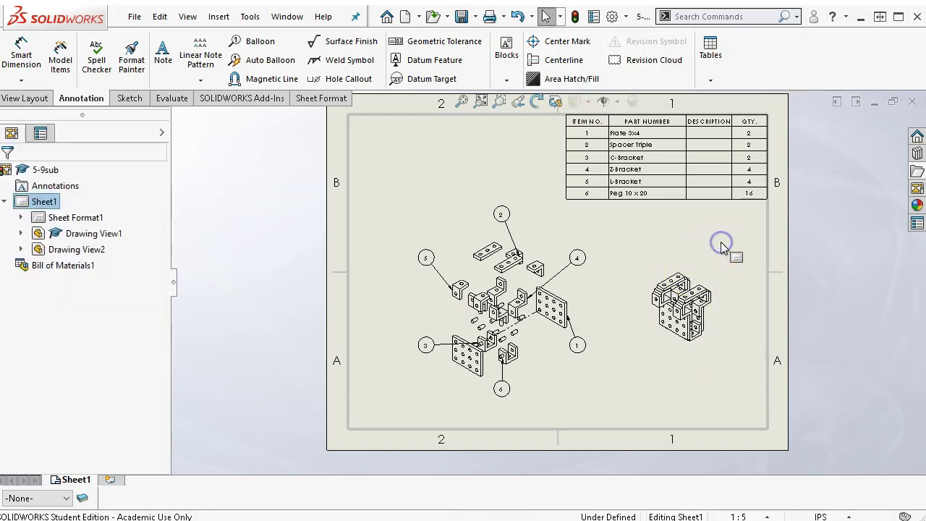
- Shift the ballooned exploded view slightly up and left, away from the Bill of Materials and collapsed view
{"action": "left_click_drag", "start_coordinate": [455, 210], "coordinate": [435, 201]}
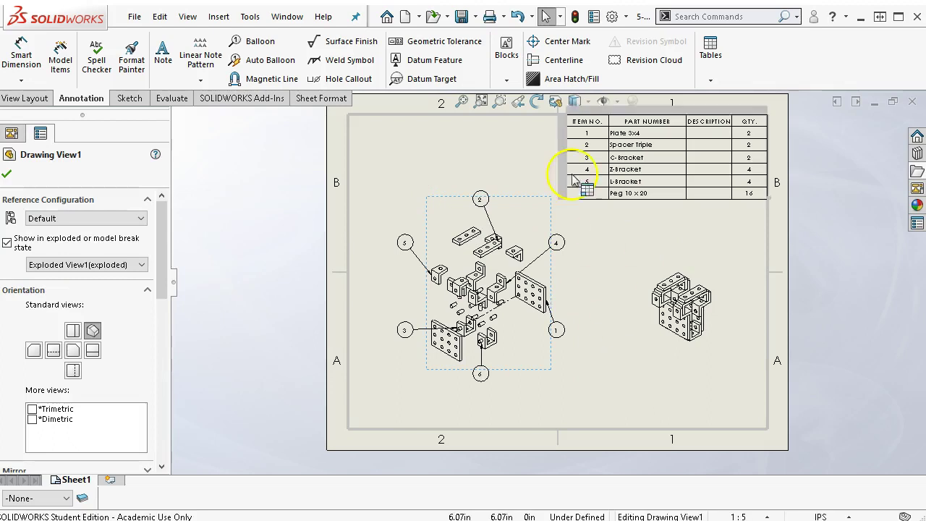
{"action": "left_click", "coordinate": [462, 102]}
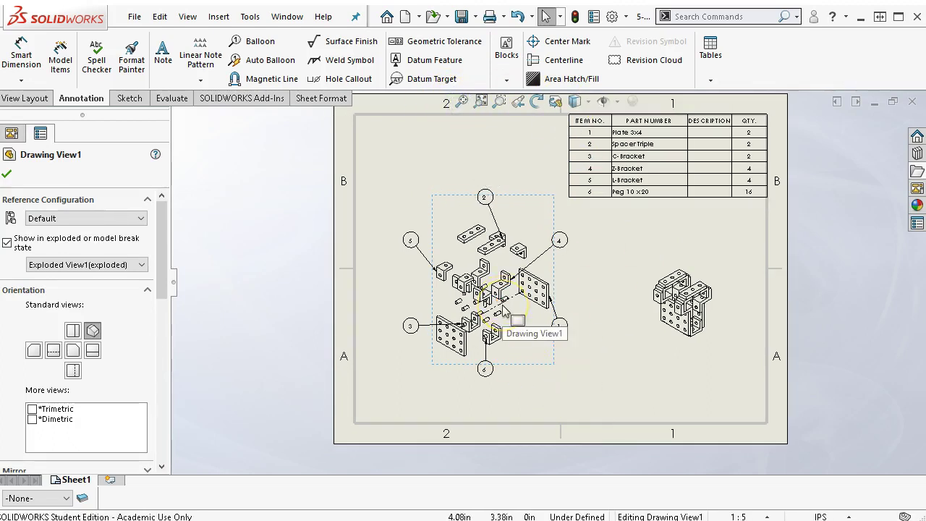
{"action": "left_click", "coordinate": [387, 353]}
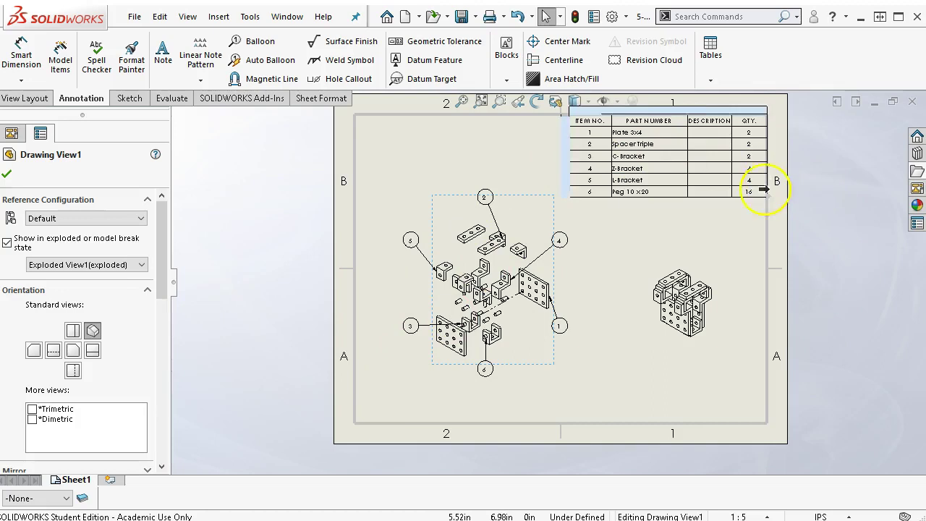
- Add a second sheet to the drawing using the "a - blank" sheet format
{"action": "left_click", "coordinate": [112, 482]}
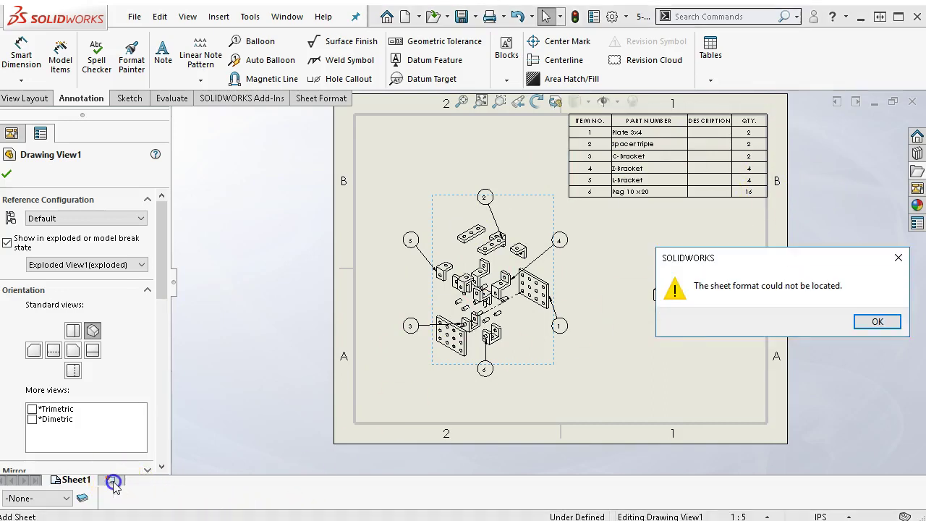
{"action": "left_click", "coordinate": [875, 322]}
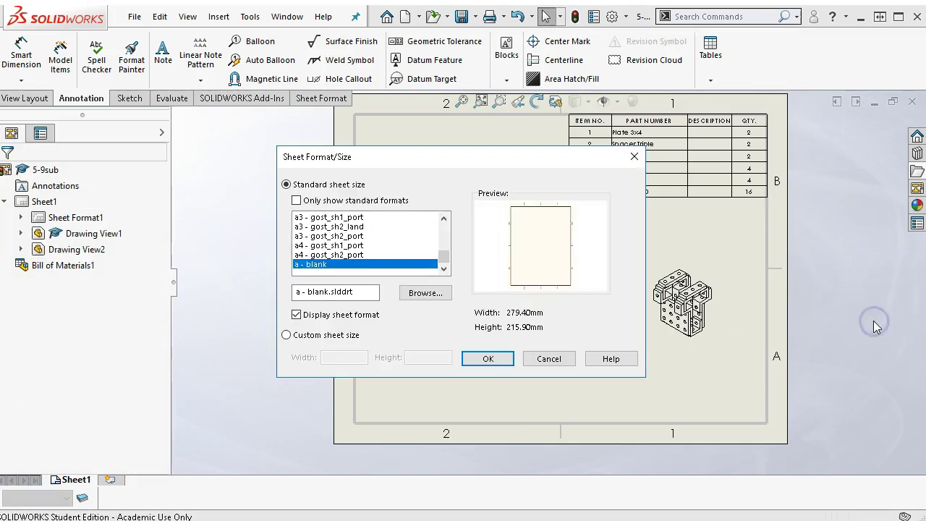
{"action": "left_click", "coordinate": [346, 255]}
{"action": "left_click", "coordinate": [346, 265]}
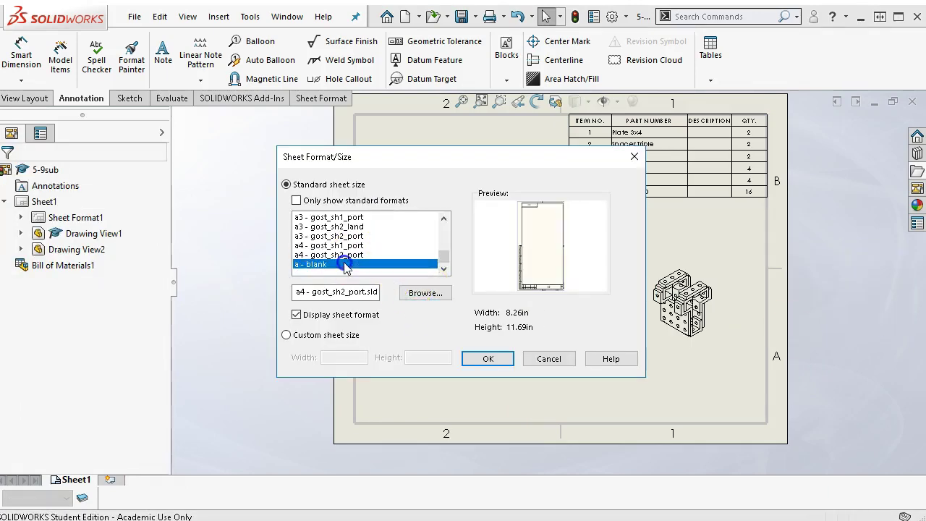
{"action": "left_click", "coordinate": [488, 359]}
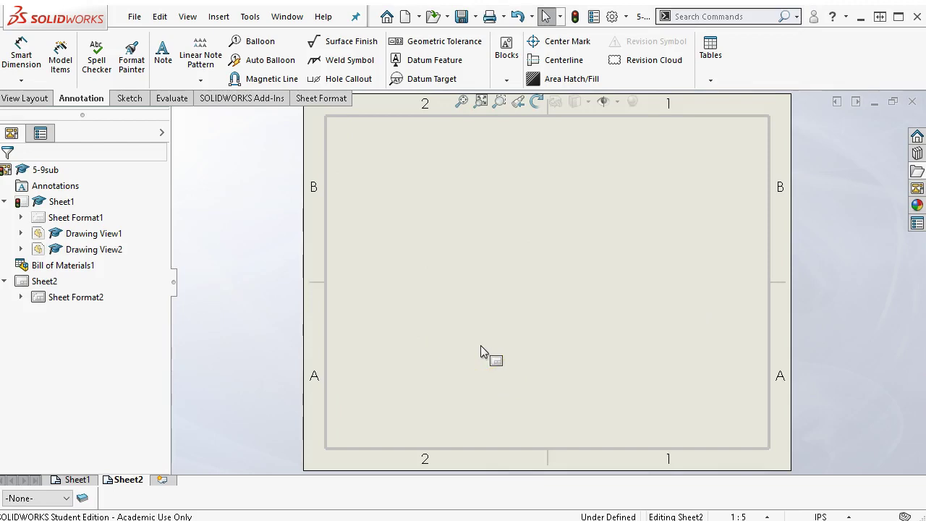
- Check the sheet format for new sheets in the document's Drawing Sheets properties
{"action": "left_click", "coordinate": [626, 16]}
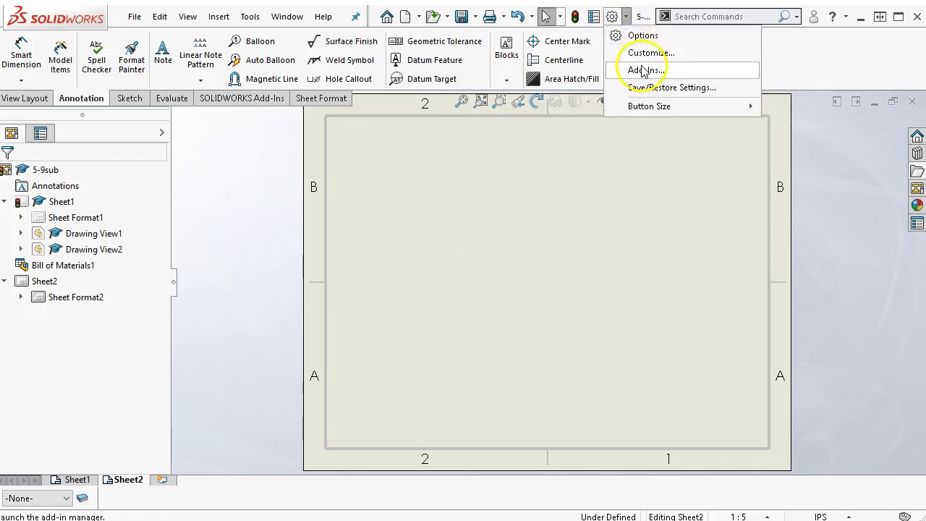
{"action": "left_click", "coordinate": [643, 36]}
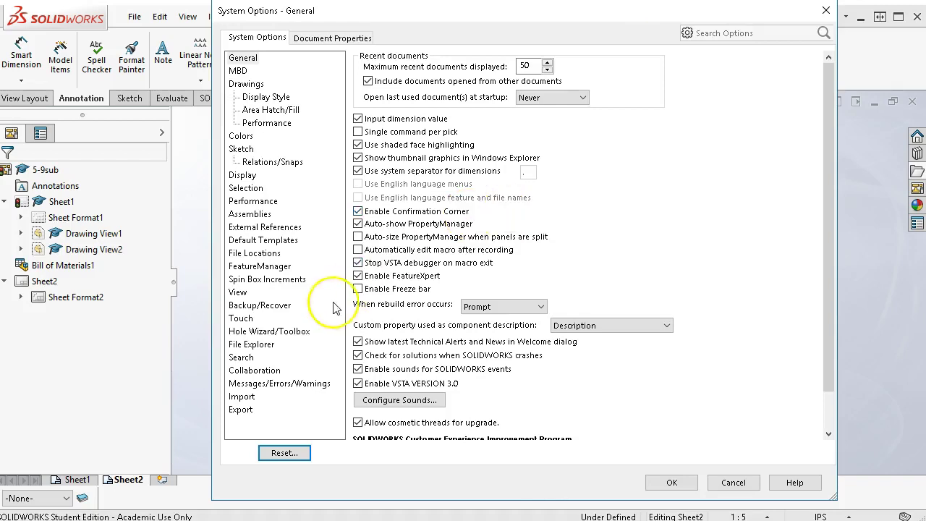
{"action": "left_click", "coordinate": [332, 37]}
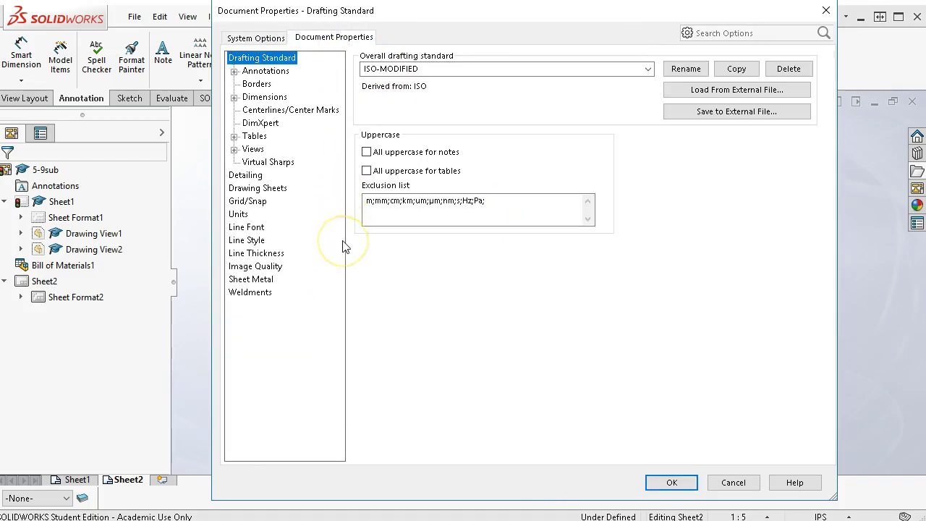
{"action": "left_click", "coordinate": [260, 189]}
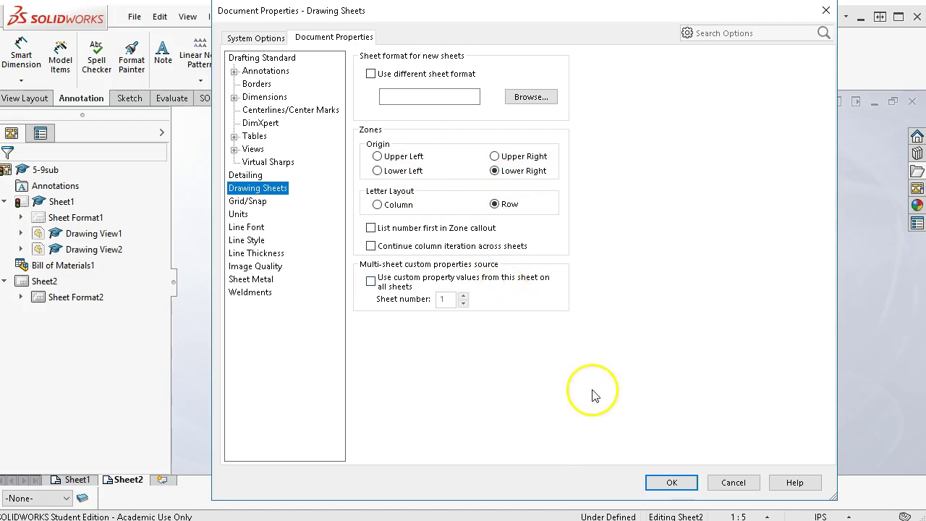
{"action": "left_click", "coordinate": [671, 482]}
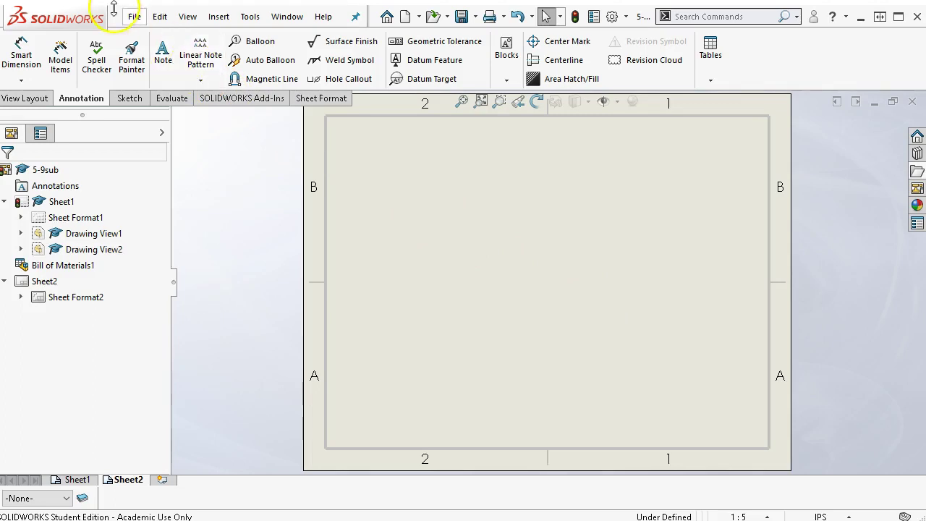
{"action": "left_click", "coordinate": [135, 16]}
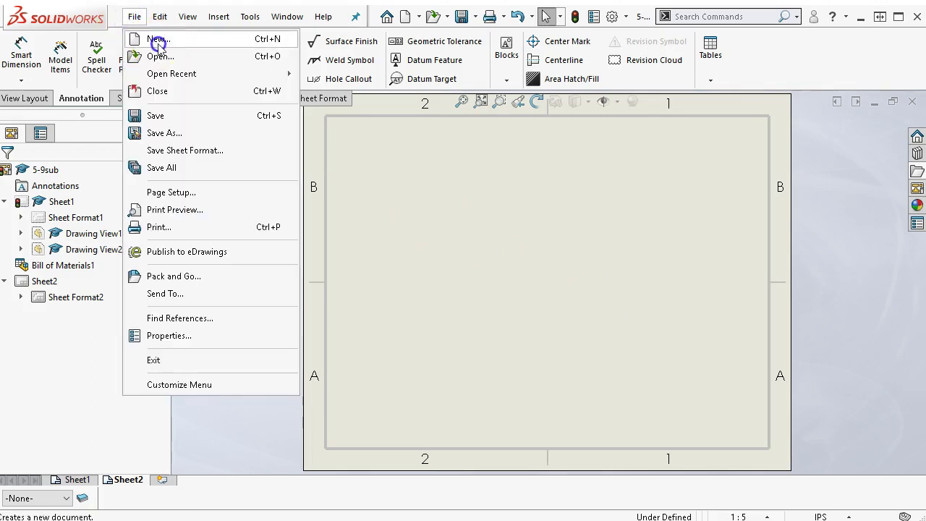
{"action": "left_click", "coordinate": [157, 39]}
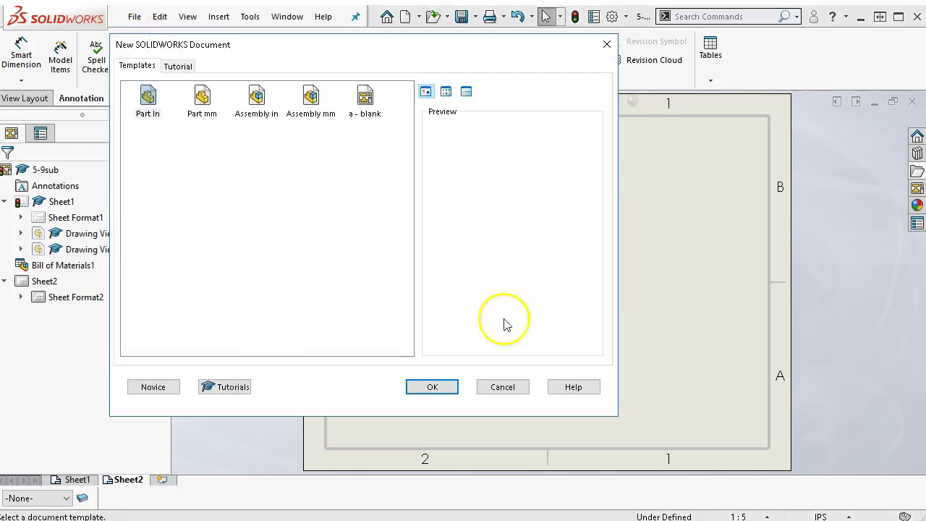
{"action": "left_click", "coordinate": [504, 386]}
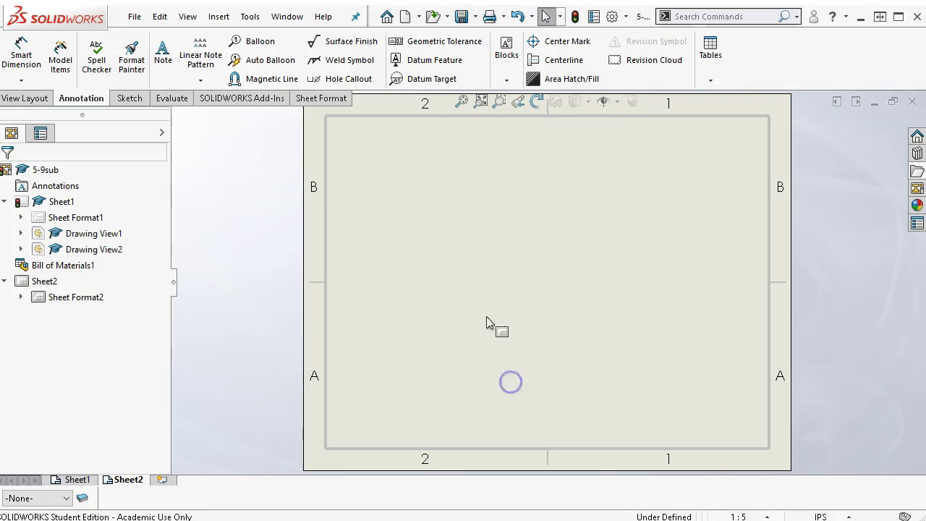
- Start a model view on Sheet2 and load 5-9assembly.SLDASM from the Ch5-2 thru 8 folder as its source
{"action": "left_click", "coordinate": [20, 98]}
{"action": "left_click", "coordinate": [58, 66]}
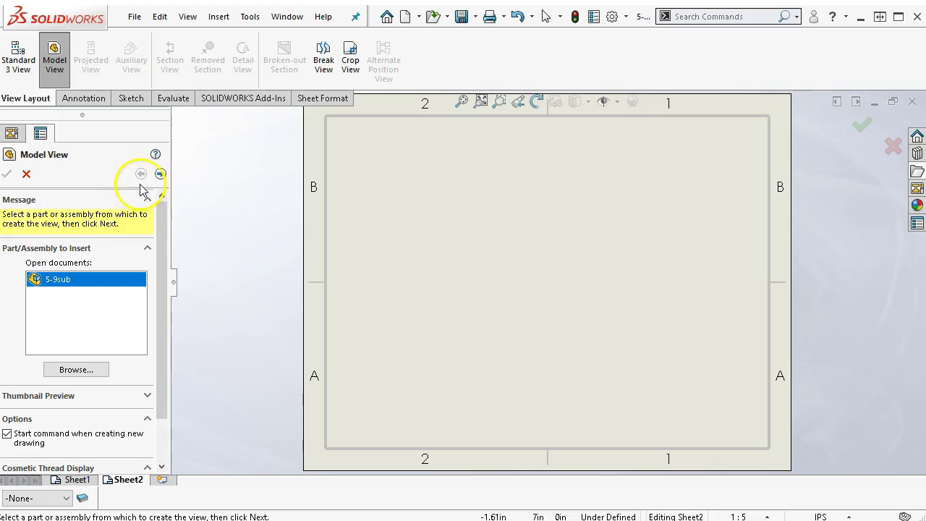
{"action": "left_click", "coordinate": [81, 369]}
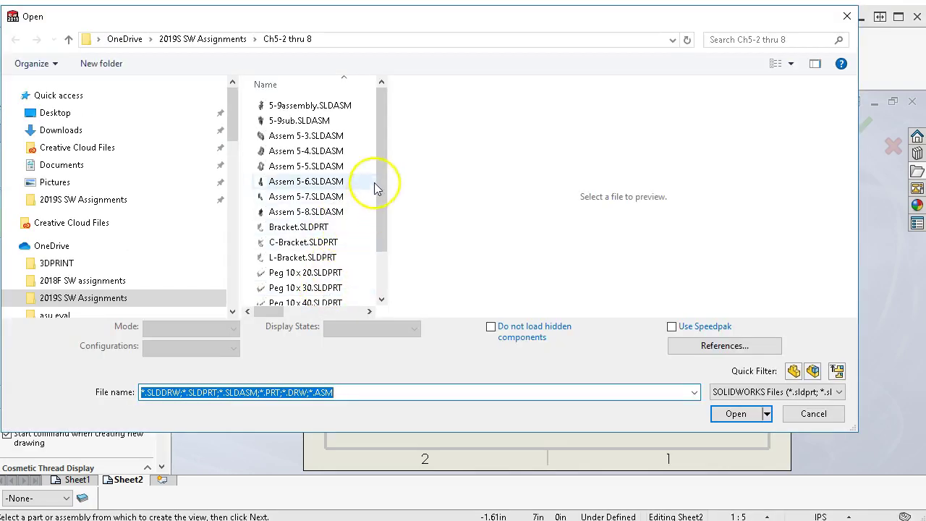
{"action": "left_click", "coordinate": [329, 105]}
{"action": "left_click", "coordinate": [735, 413]}
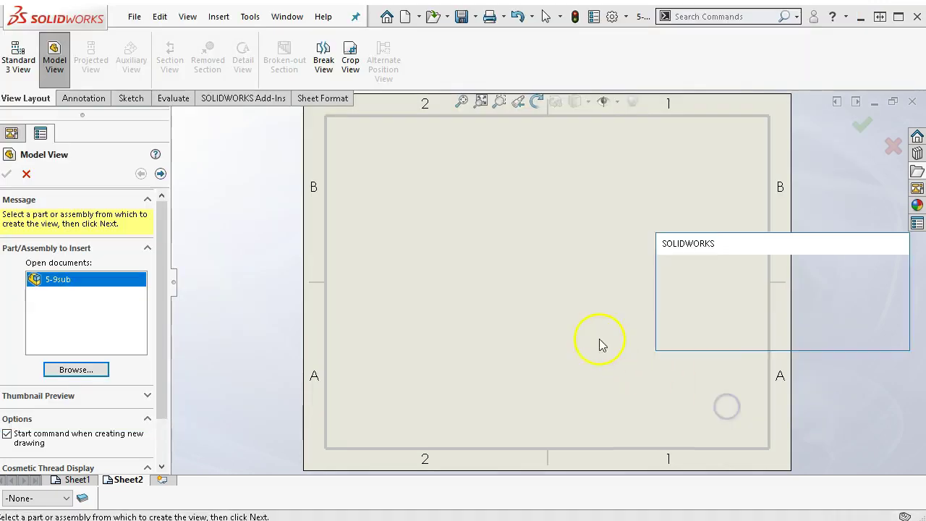
{"action": "left_click", "coordinate": [794, 337]}
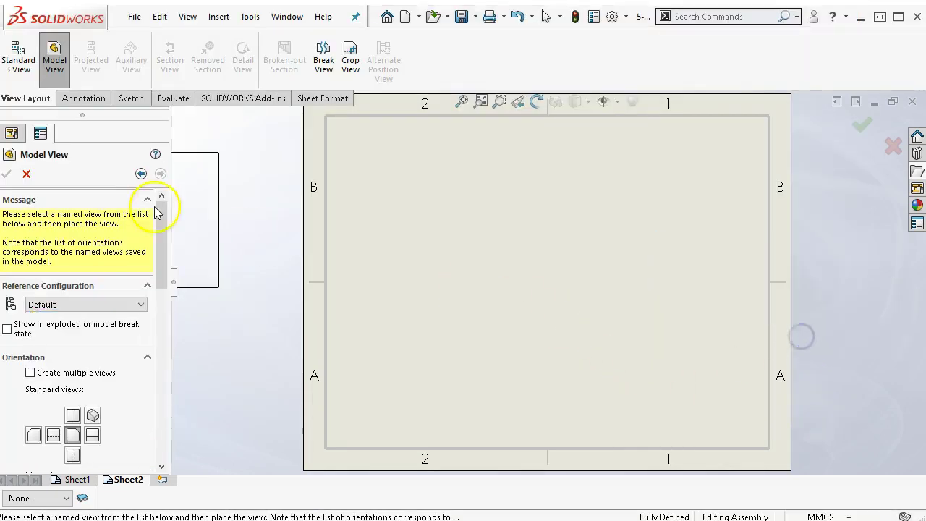
- Place an isometric view of 5-9assembly in its exploded state near the middle of Sheet2
{"action": "left_click", "coordinate": [92, 414]}
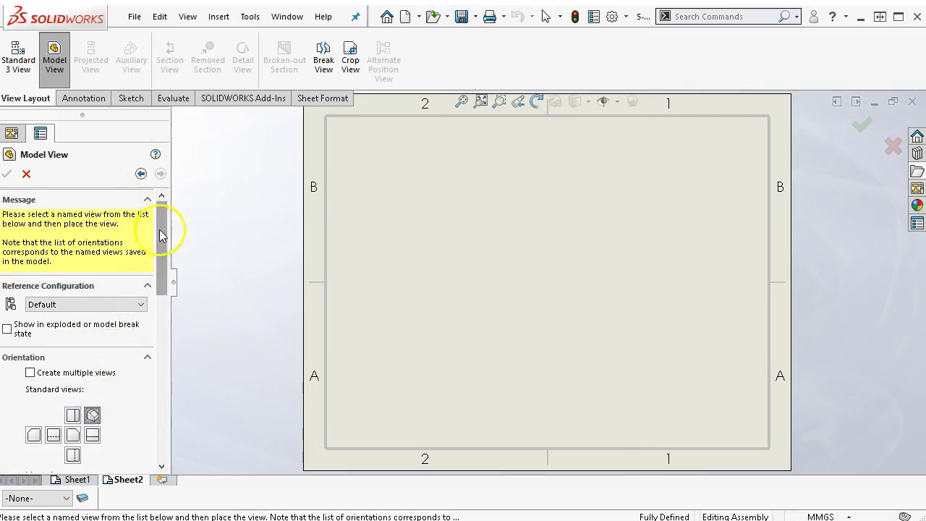
{"action": "left_click_drag", "start_coordinate": [165, 270], "coordinate": [192, 224]}
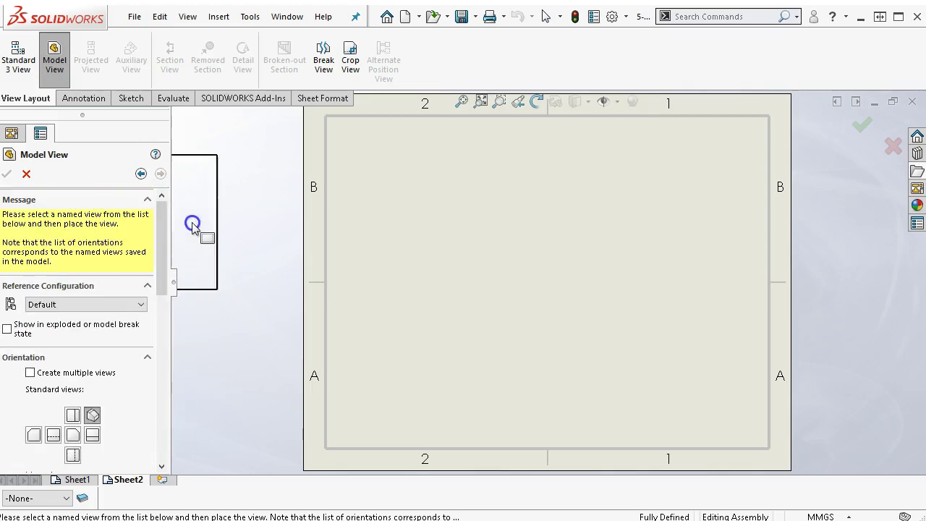
{"action": "left_click", "coordinate": [7, 329]}
{"action": "left_click", "coordinate": [489, 312]}
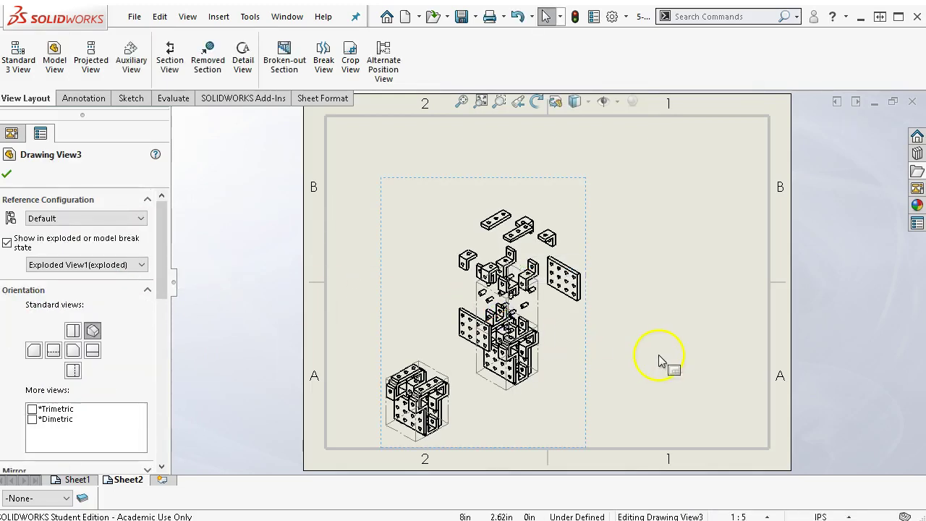
{"action": "left_click", "coordinate": [640, 334]}
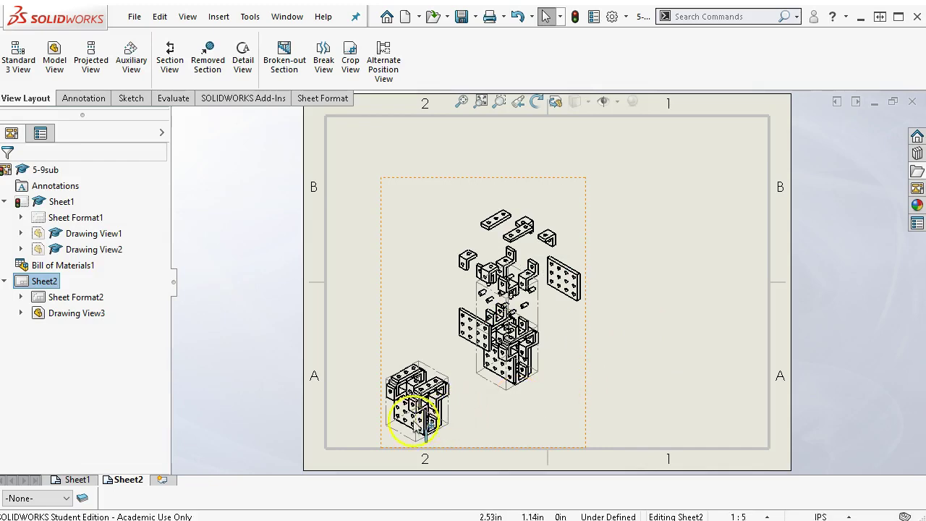
- Compare Sheet1 with the exploded view on Sheet2, and add a third blank sheet to the drawing
{"action": "left_click", "coordinate": [63, 480]}
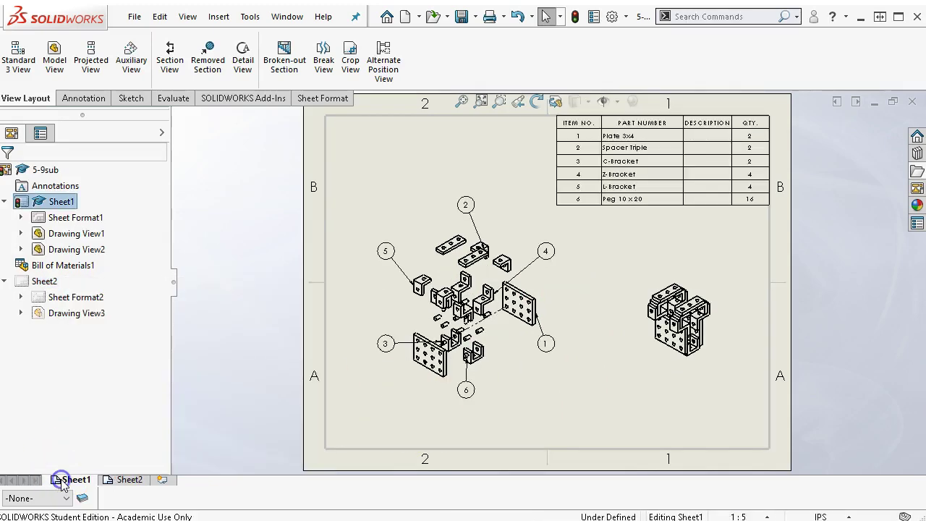
{"action": "left_click", "coordinate": [118, 481]}
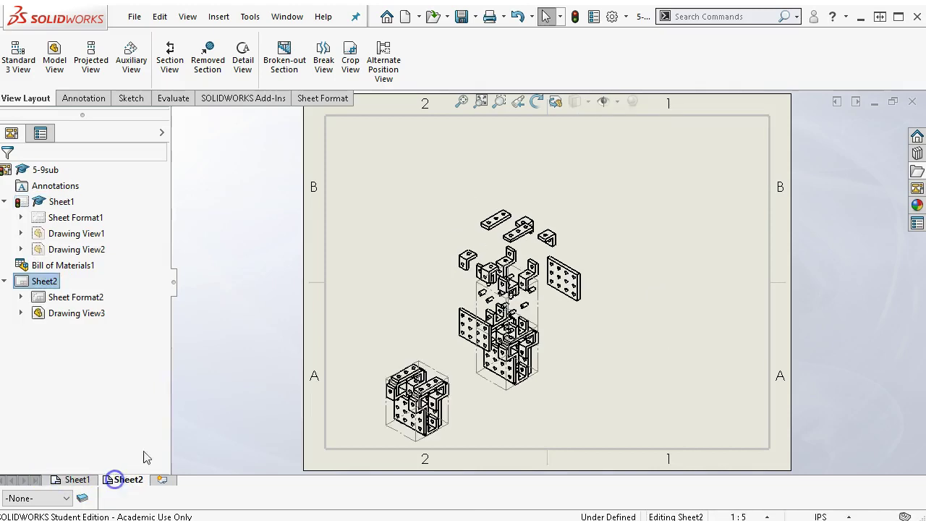
{"action": "left_click_drag", "start_coordinate": [588, 246], "coordinate": [583, 206]}
{"action": "left_click", "coordinate": [620, 280]}
{"action": "left_click", "coordinate": [164, 481]}
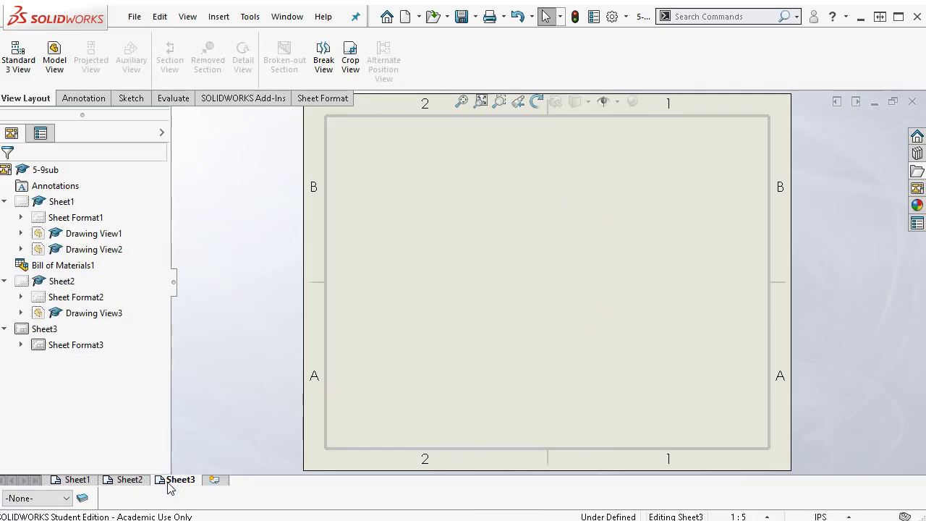
{"action": "left_click", "coordinate": [461, 276]}
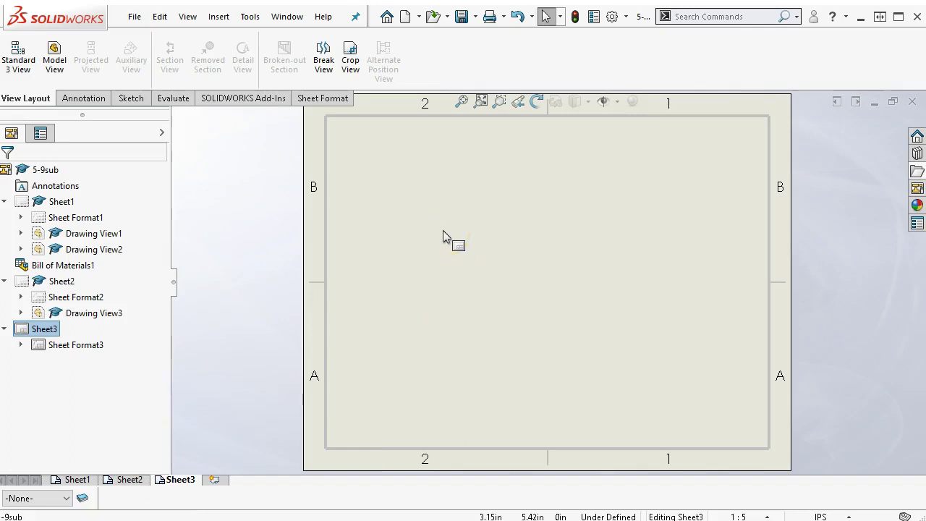
- Return to Sheet1 and review its collapsed view and ballooned exploded view
{"action": "left_click", "coordinate": [73, 479]}
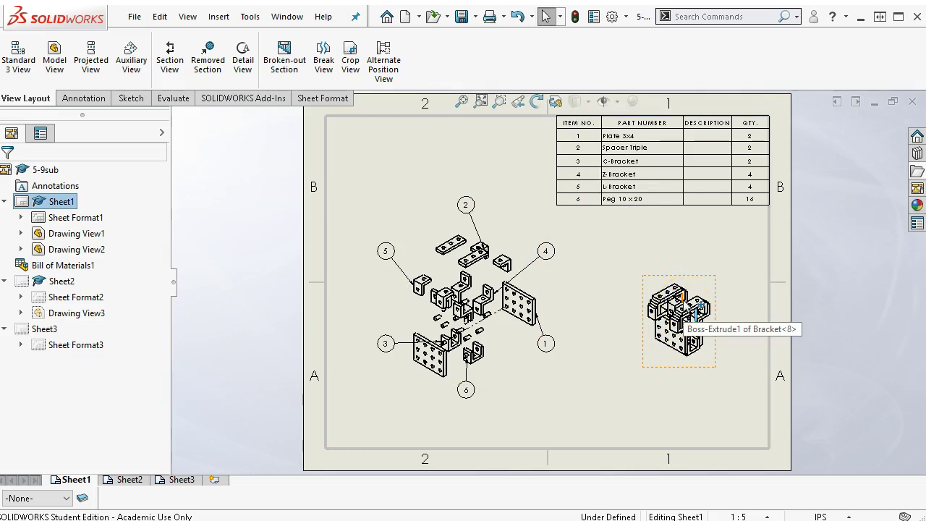
{"action": "left_click_drag", "start_coordinate": [698, 309], "coordinate": [510, 339]}
{"action": "mouse_move", "coordinate": [412, 387]}
{"action": "left_mouse_down"}
{"action": "mouse_move", "coordinate": [455, 268]}
{"action": "mouse_move", "coordinate": [535, 370]}
{"action": "mouse_move", "coordinate": [524, 372]}
{"action": "left_mouse_up"}
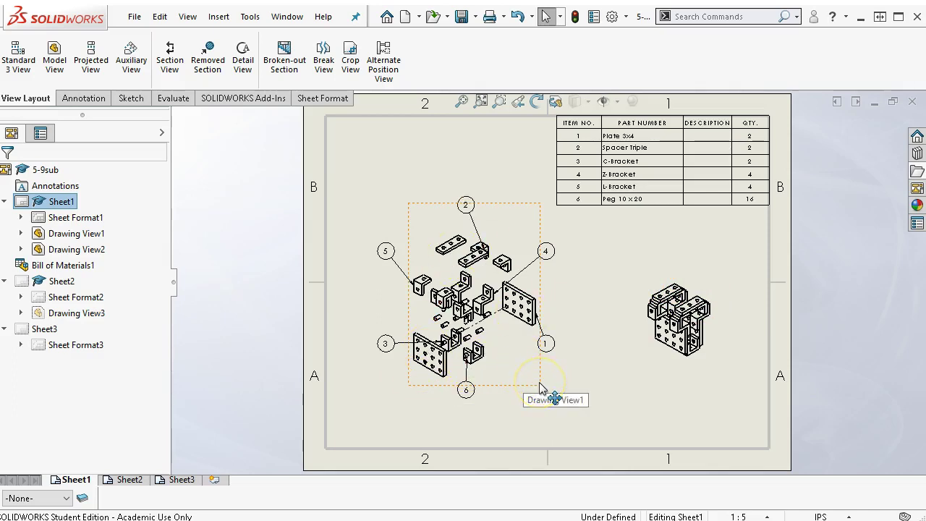
{"action": "left_click_drag", "start_coordinate": [539, 388], "coordinate": [544, 398]}
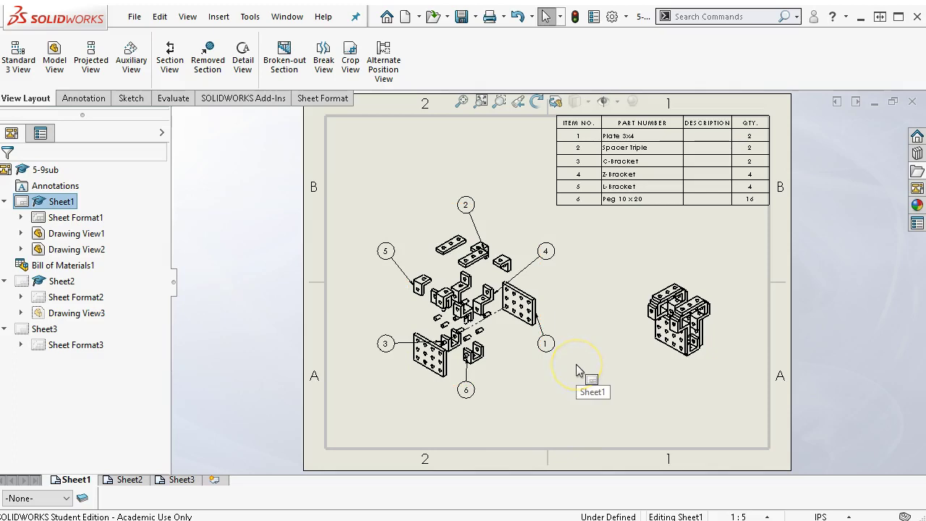
{"action": "left_click", "coordinate": [507, 367]}
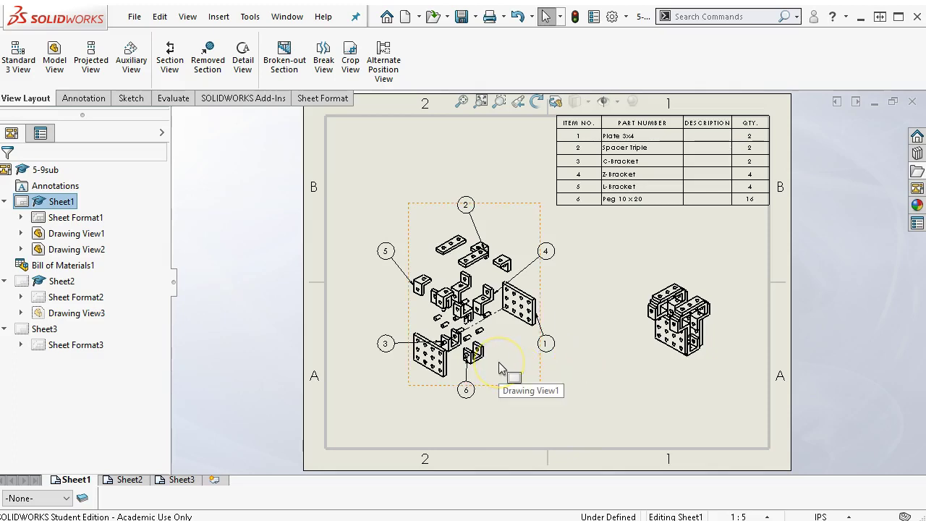
{"action": "left_click", "coordinate": [661, 393]}
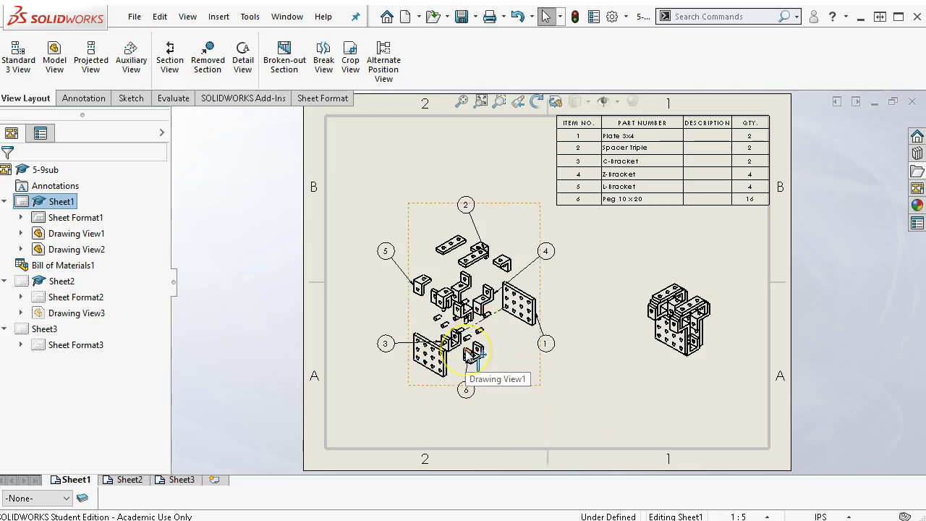
- Save the drawing as 5-9sub.SLDDRW in the Ch5-2 thru 8 folder, together with the modified 5-9assembly.SLDASM
{"action": "left_click", "coordinate": [461, 16]}
{"action": "left_click_drag", "start_coordinate": [490, 31], "coordinate": [496, 128]}
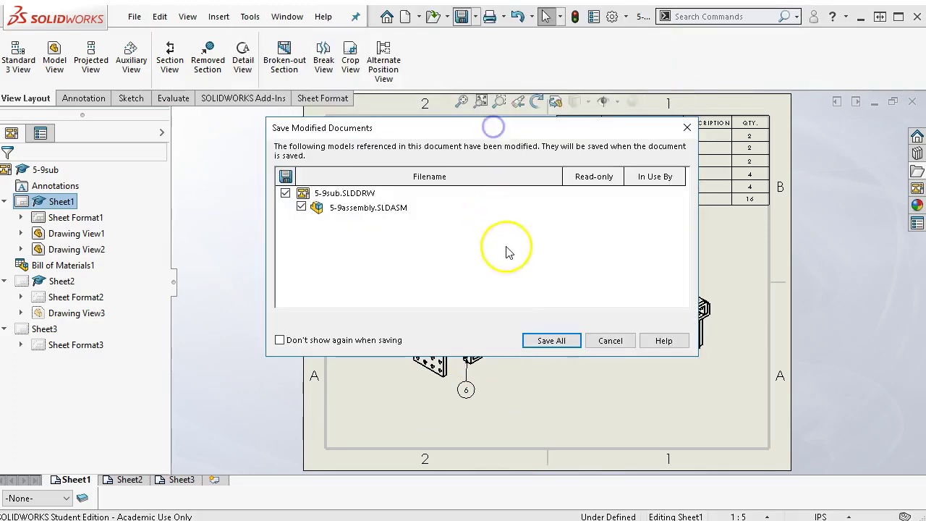
{"action": "left_click", "coordinate": [548, 343]}
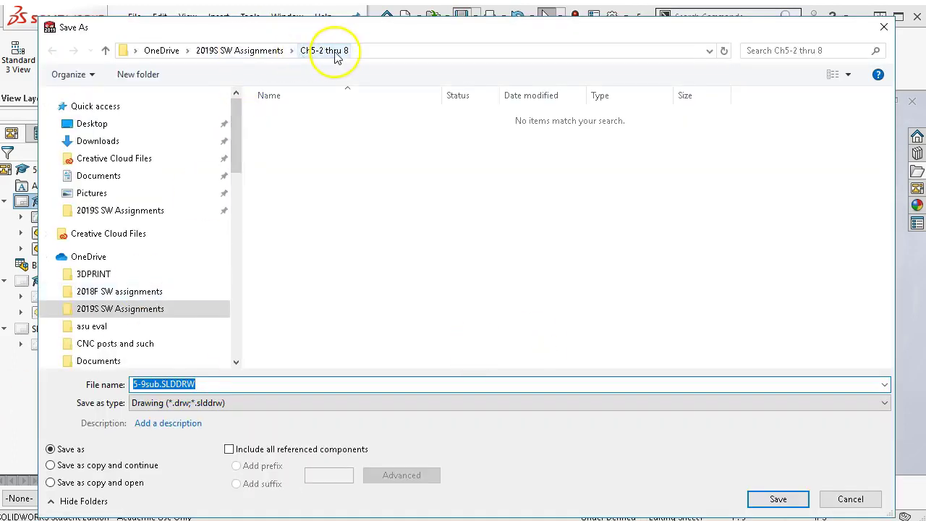
{"action": "left_click", "coordinate": [776, 499]}
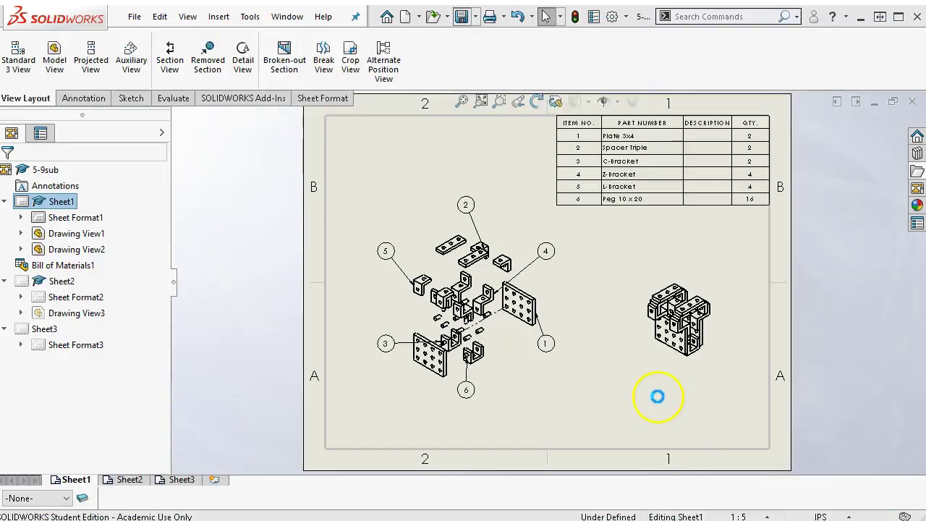